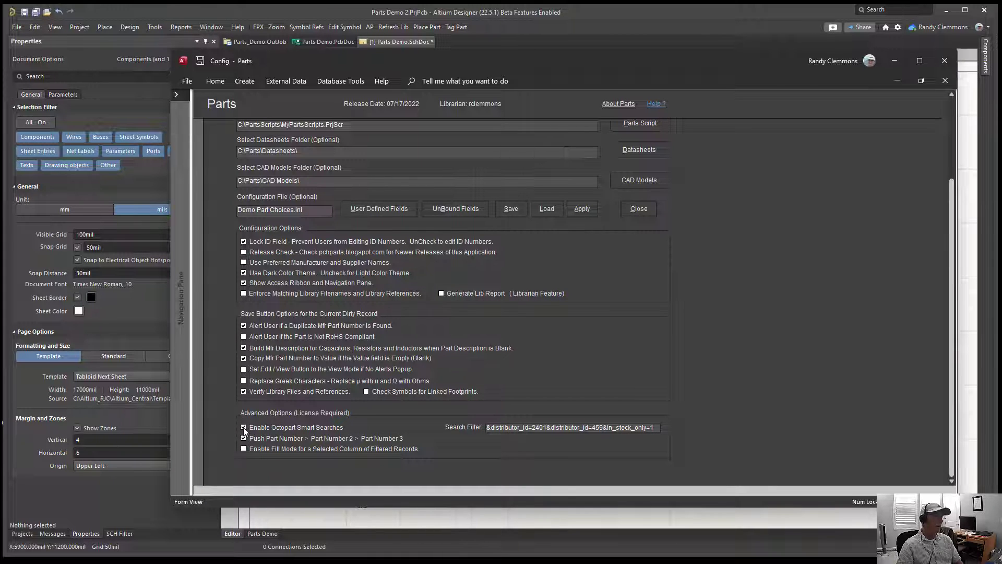
# Step: Enable Octopart Smart Searches, check its search filter, and close the Parts configuration
pyautogui.click(243, 427)
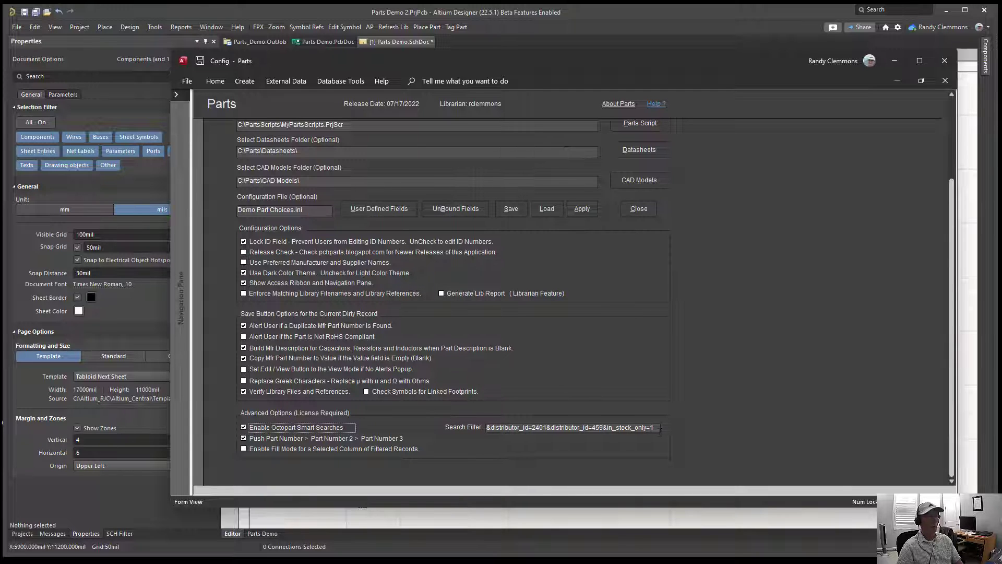
pyautogui.click(657, 427)
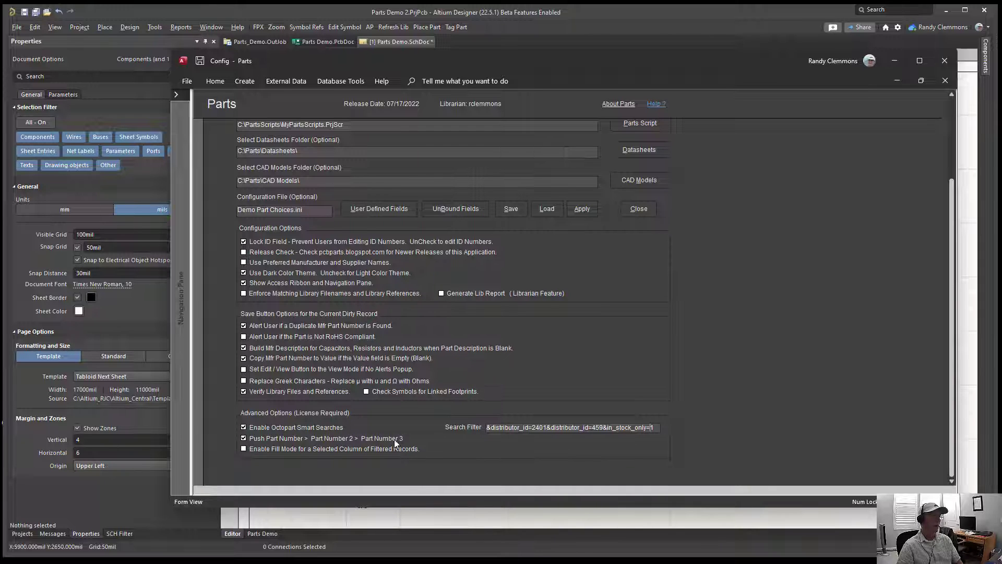
pyautogui.click(639, 209)
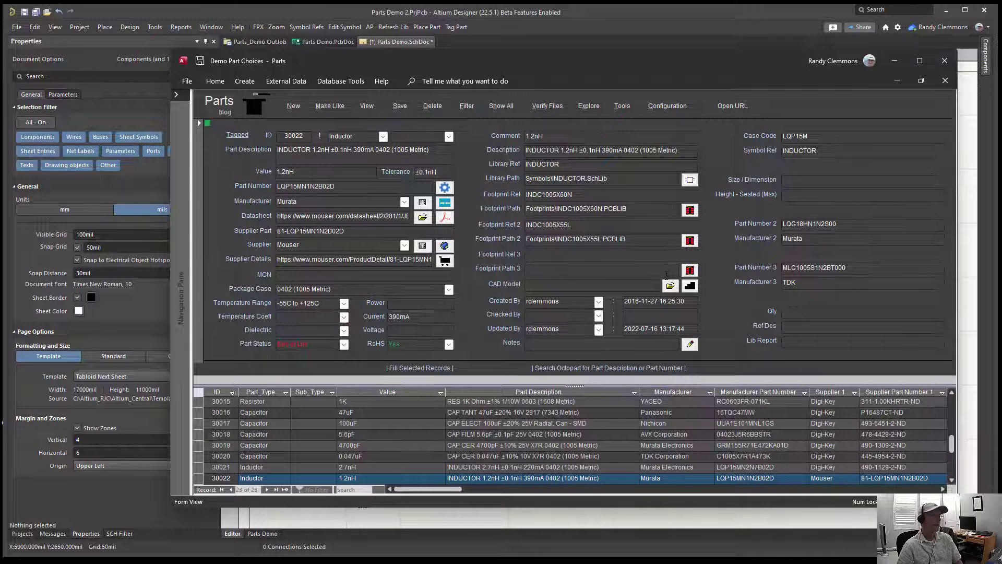
# Step: Jump to the bookmarked part ID 30009 and go to its Part Status field
pyautogui.click(320, 137)
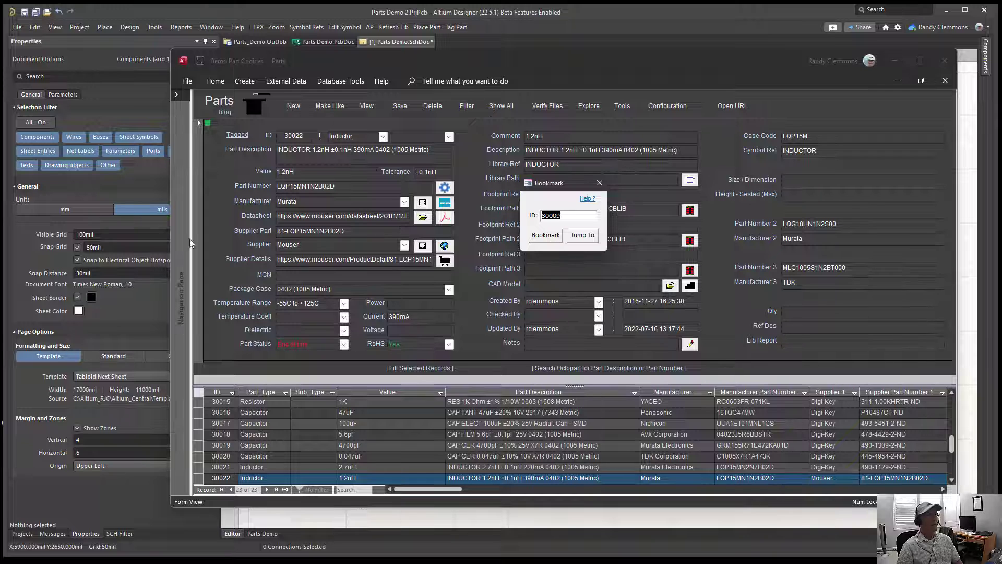
pyautogui.click(580, 235)
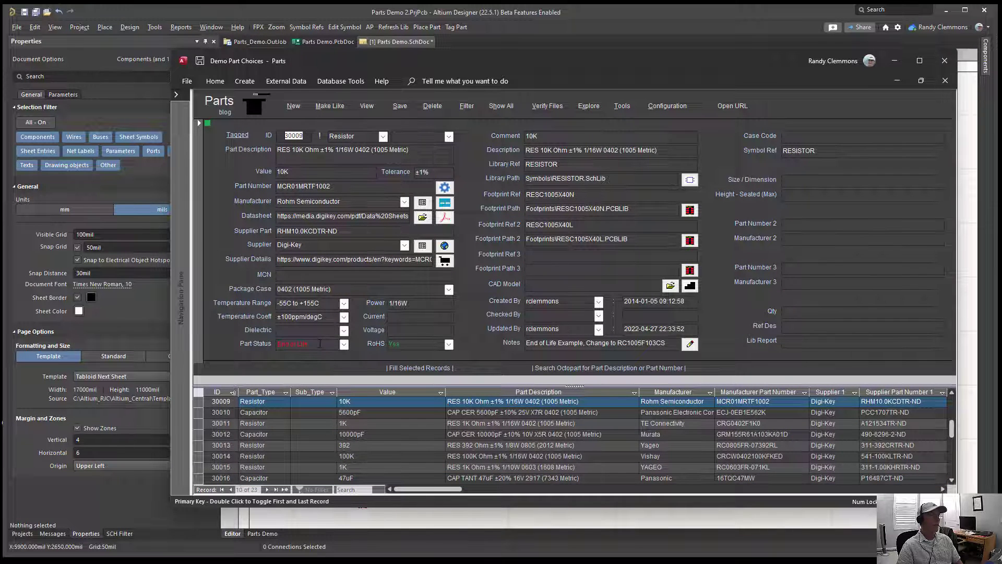
pyautogui.click(319, 344)
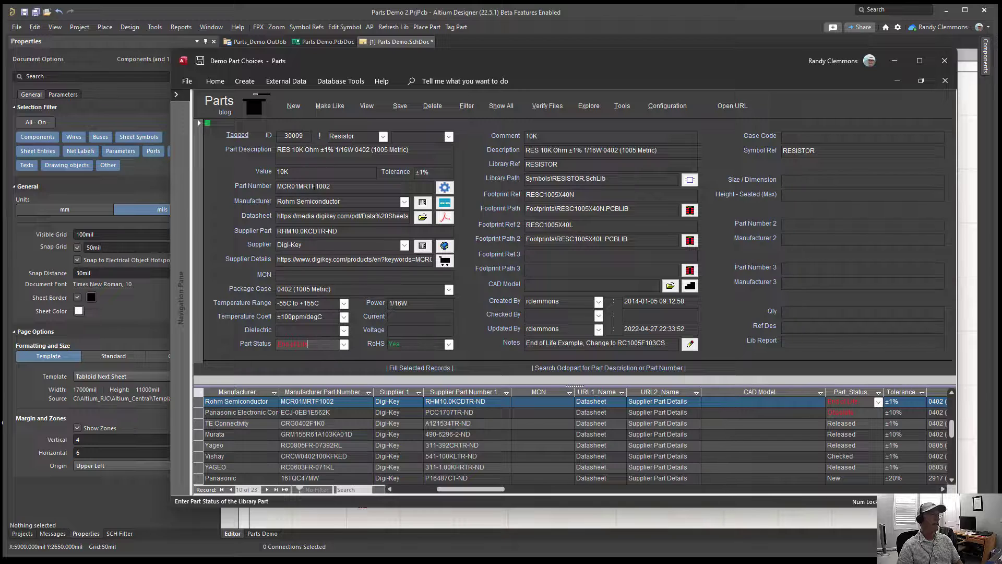
# Step: Switch to the Parts Demo.SchDoc schematic in Altium Designer and view the Part Choices of resistor R3
pyautogui.click(375, 43)
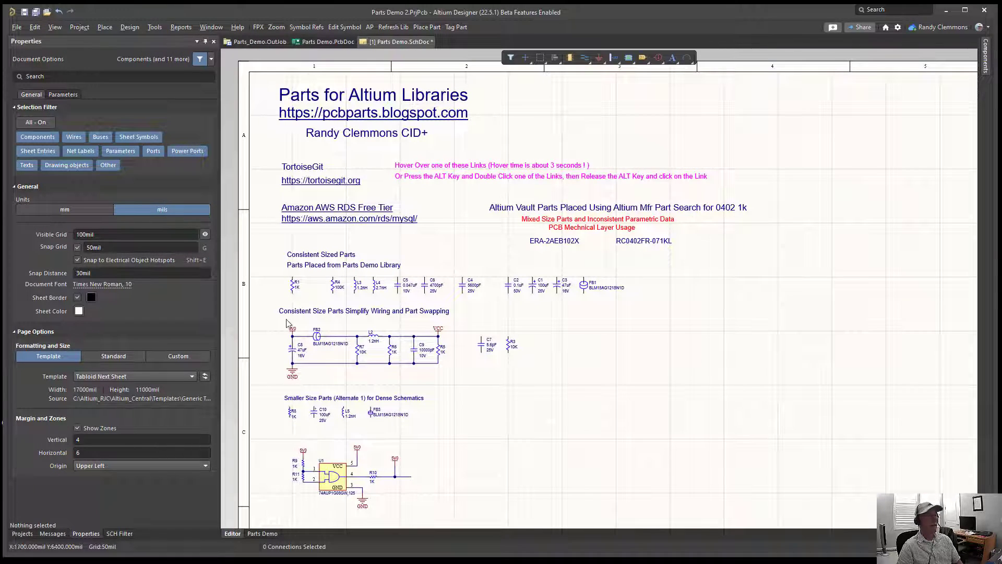
pyautogui.keyDown('ctrl'); pyautogui.scroll(3, 469, 350); pyautogui.keyUp('ctrl')
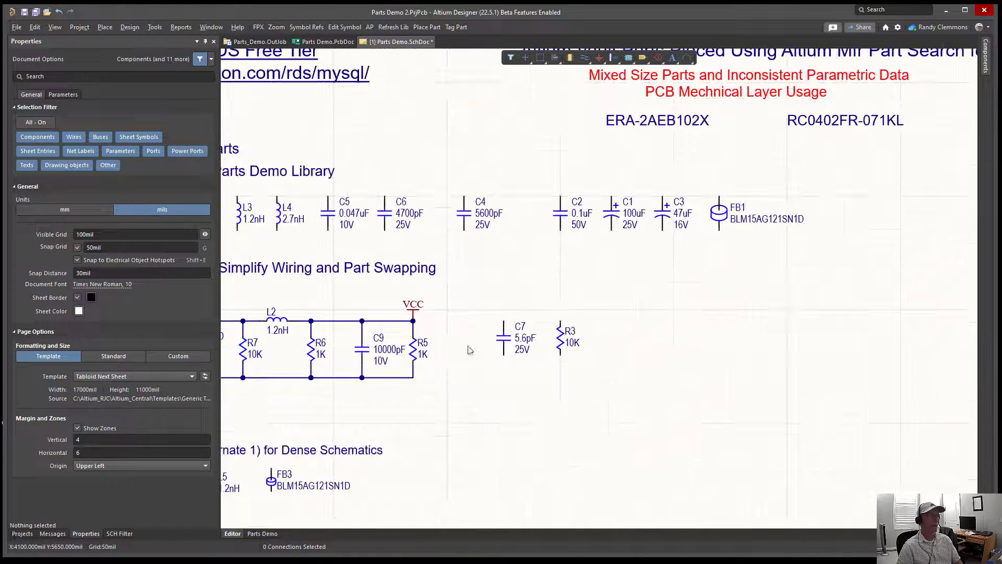
pyautogui.click(561, 338)
pyautogui.scroll(-3, 139, 446)
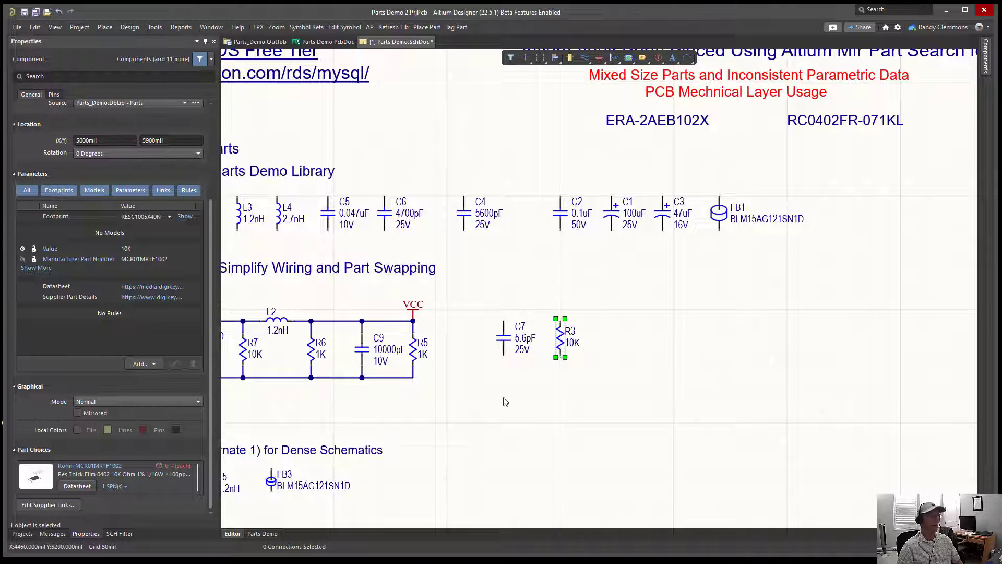
# Step: Open the project's Parts Demo 2.BomDoc and examine the 10K resistor line for R3 and R7
pyautogui.click(22, 533)
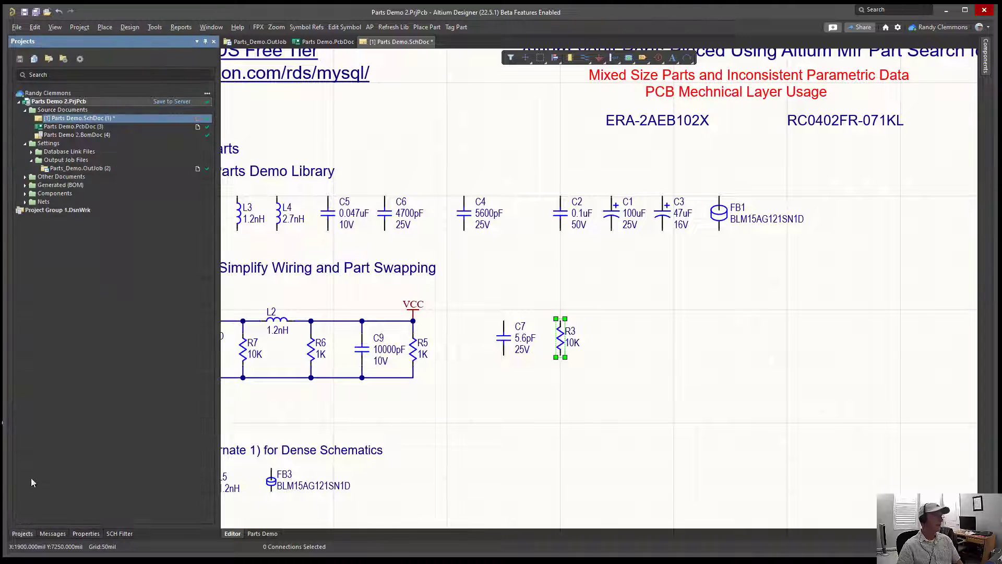
pyautogui.doubleClick(60, 134)
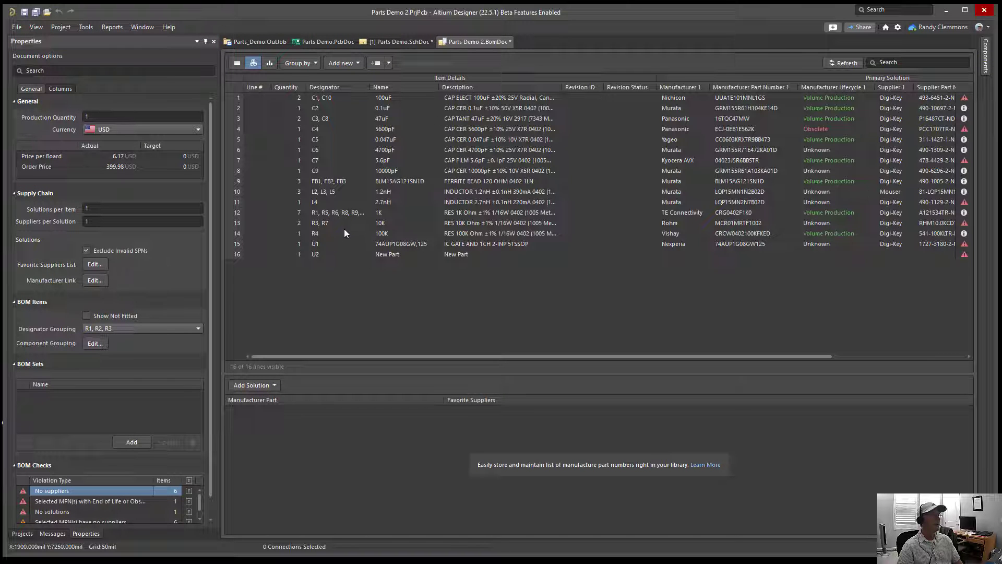
pyautogui.click(391, 225)
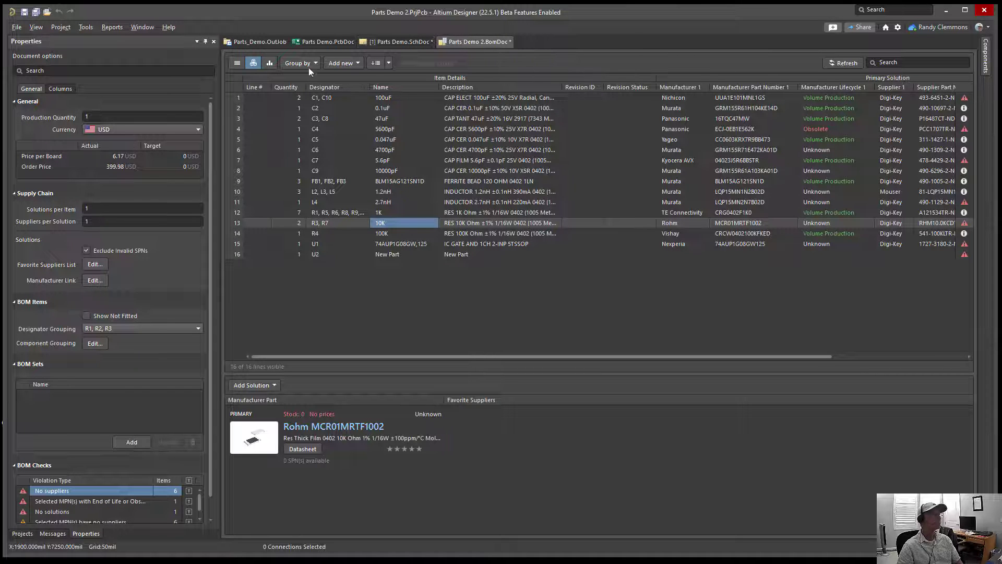
# Step: Return to Parts Demo.SchDoc and clear the selection of resistors R3 and R7
pyautogui.click(394, 42)
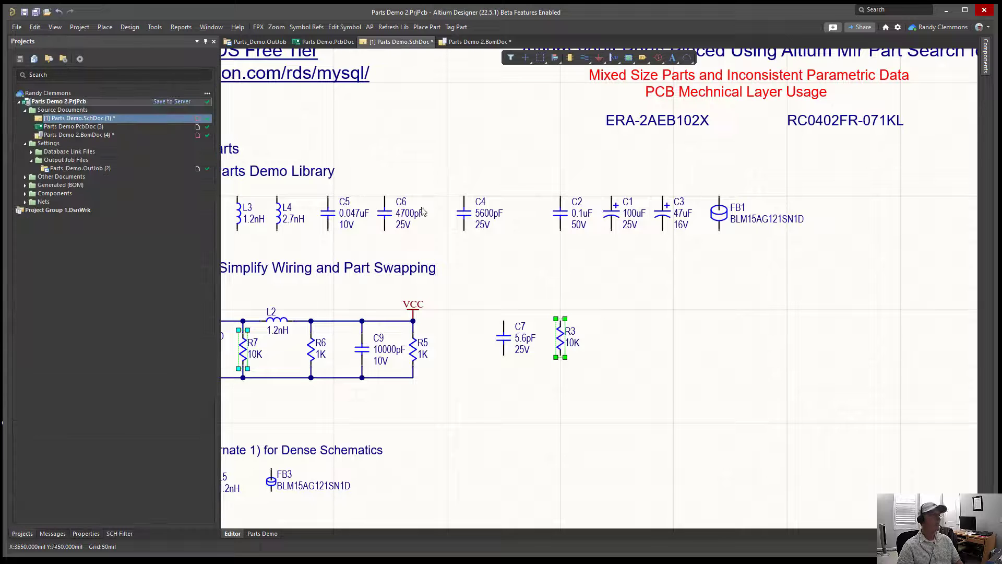
pyautogui.keyDown('ctrl'); pyautogui.scroll(-3, 538, 375); pyautogui.keyUp('ctrl')
pyautogui.keyDown('ctrl'); pyautogui.scroll(3, 510, 353); pyautogui.keyUp('ctrl')
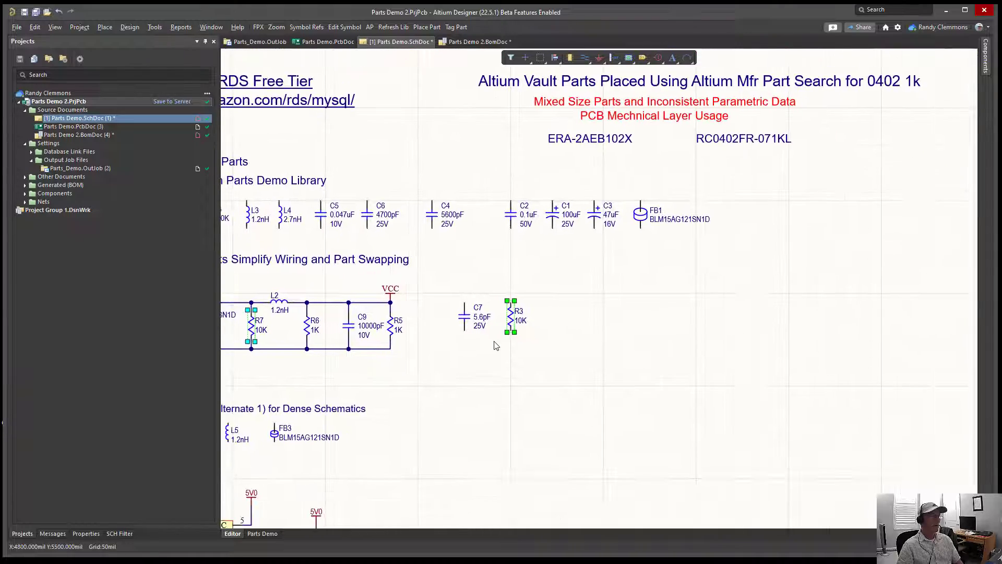
pyautogui.keyDown('ctrl'); pyautogui.scroll(-4, 569, 352); pyautogui.keyUp('ctrl')
pyautogui.moveTo(562, 354); pyautogui.dragTo(509, 346, button='right')
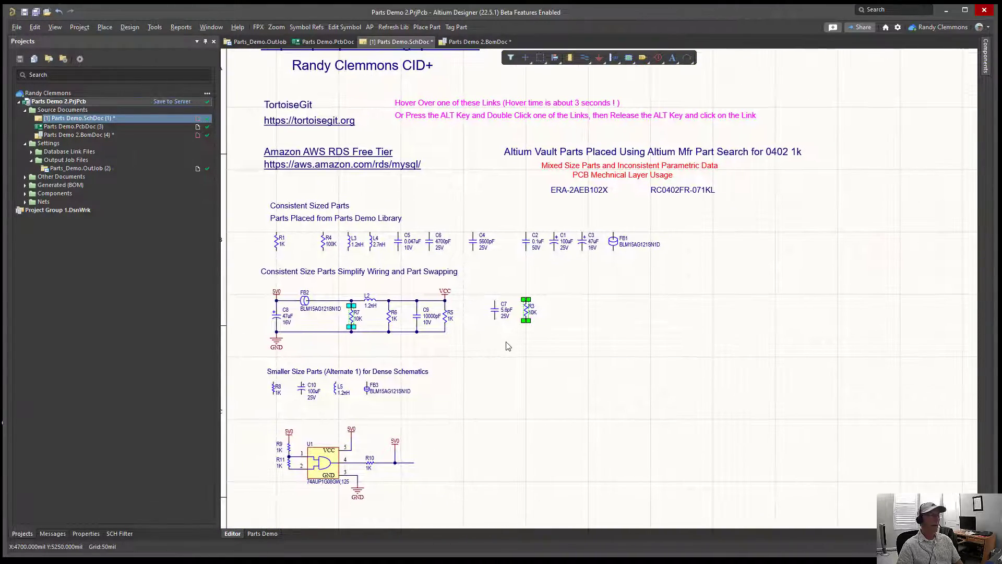
pyautogui.click(509, 346)
# Step: Examine the Design Item ID in the component properties of R3, and close them without changes
pyautogui.keyDown('ctrl'); pyautogui.scroll(3, 530, 328); pyautogui.keyUp('ctrl')
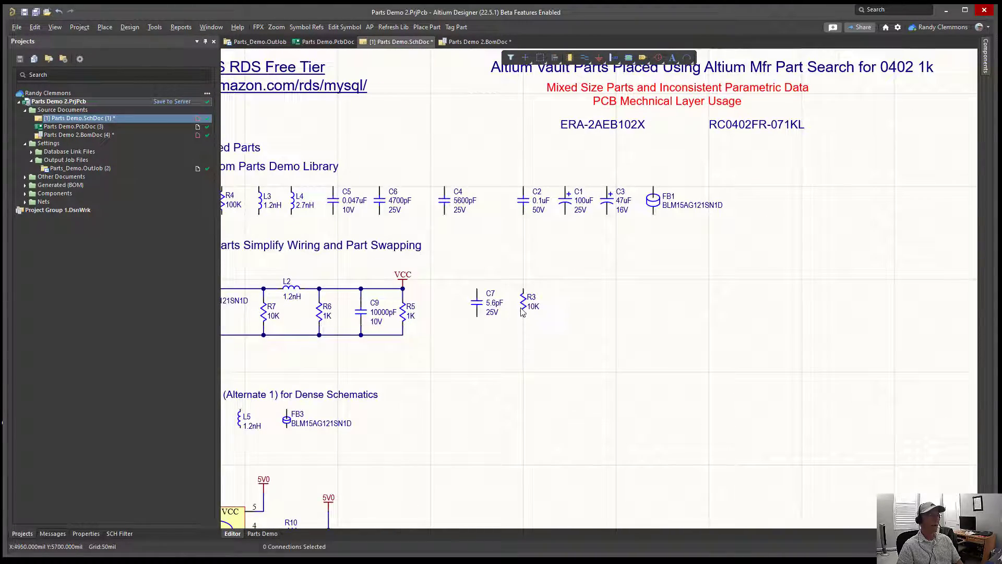
pyautogui.keyDown('ctrl'); pyautogui.scroll(2, 525, 311); pyautogui.keyUp('ctrl')
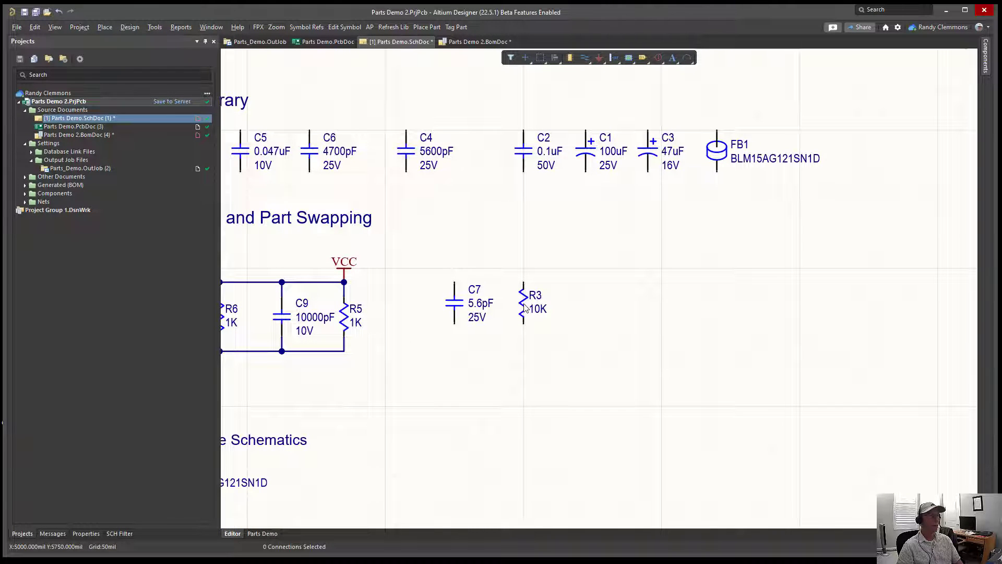
pyautogui.click(521, 305)
pyautogui.doubleClick(522, 306)
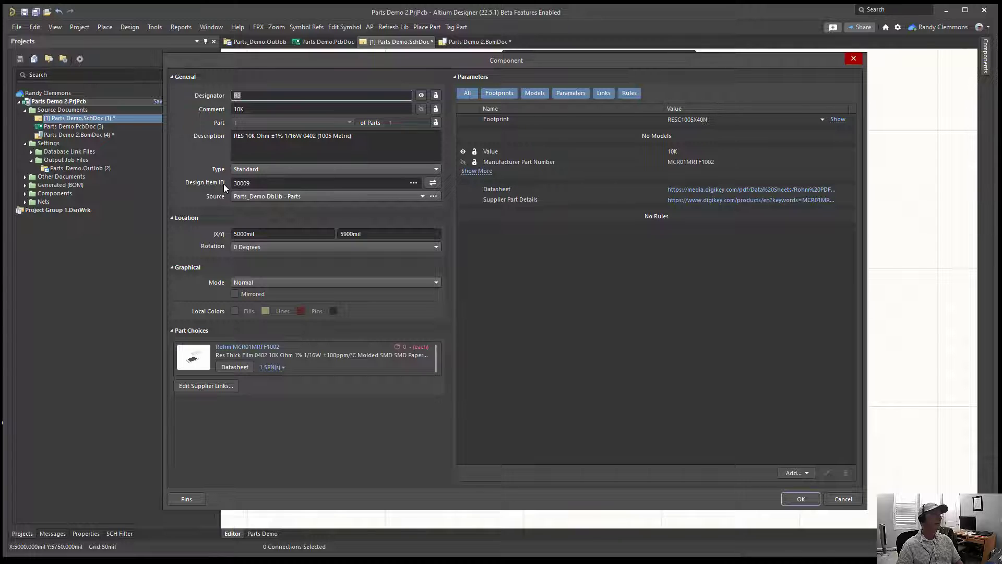
pyautogui.doubleClick(260, 185)
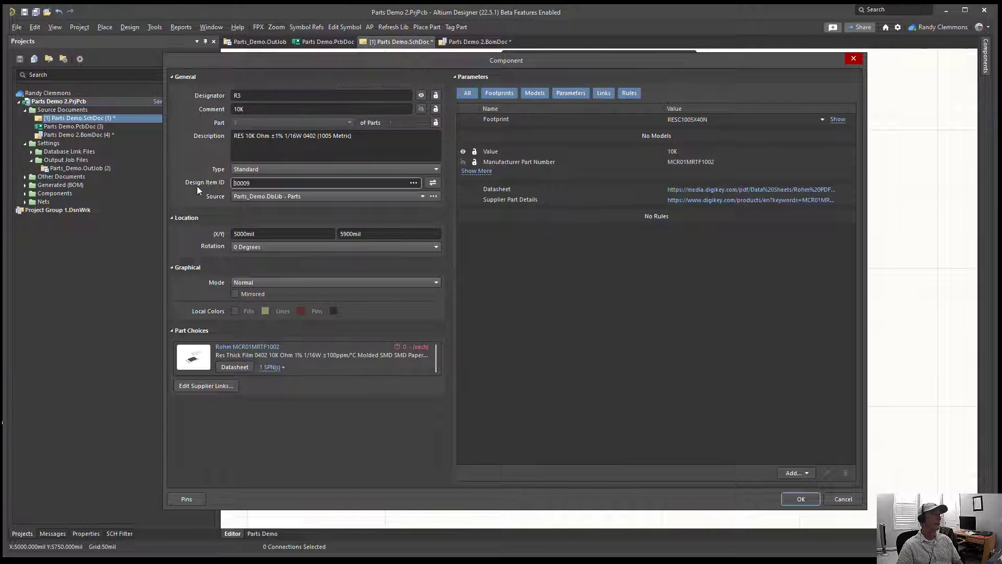
pyautogui.click(275, 183)
pyautogui.click(851, 62)
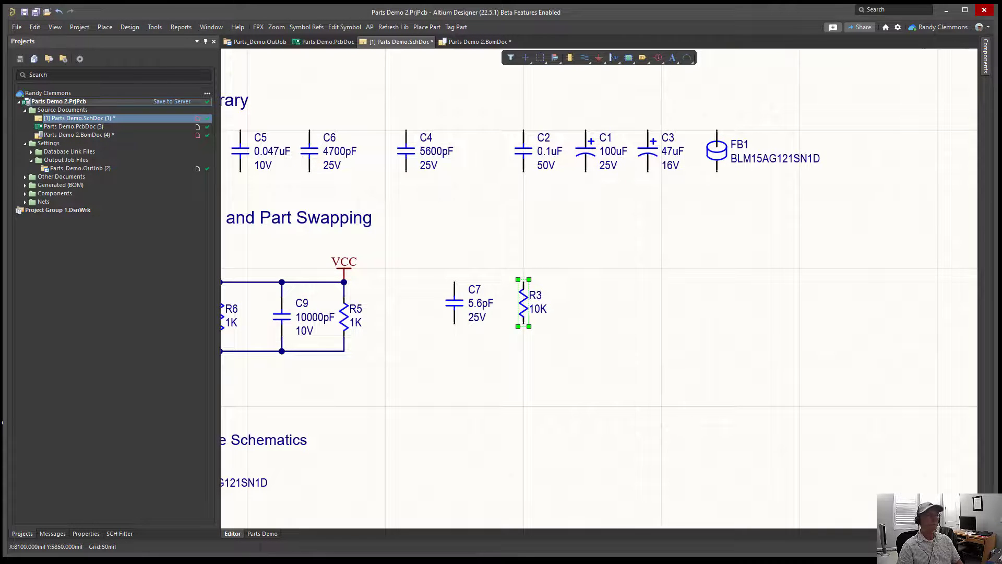
# Step: Bring the Parts database window over the schematic and try to find ID 30009 in the ID field
pyautogui.moveTo(1001, 123); pyautogui.dragTo(384, 56)
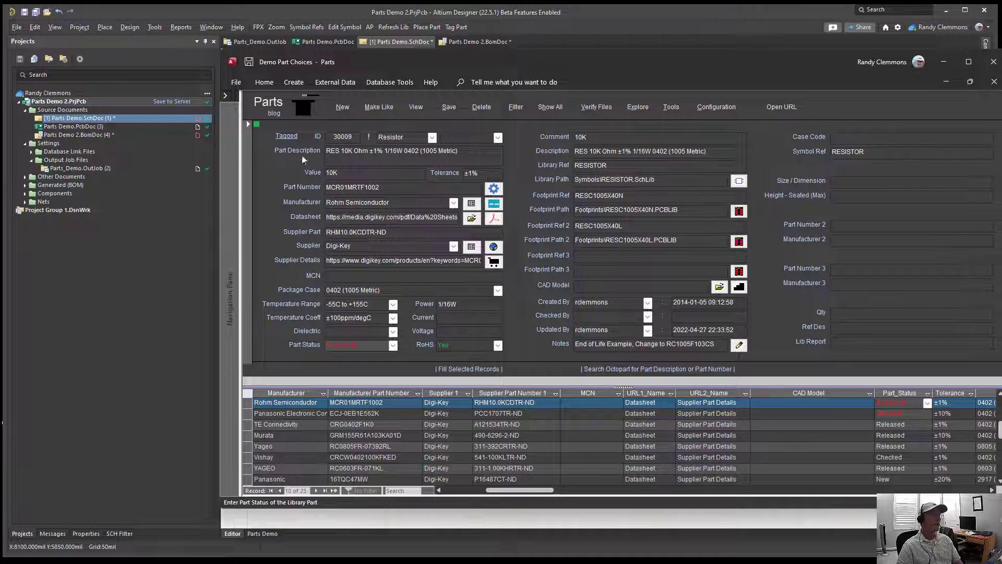
pyautogui.click(353, 137)
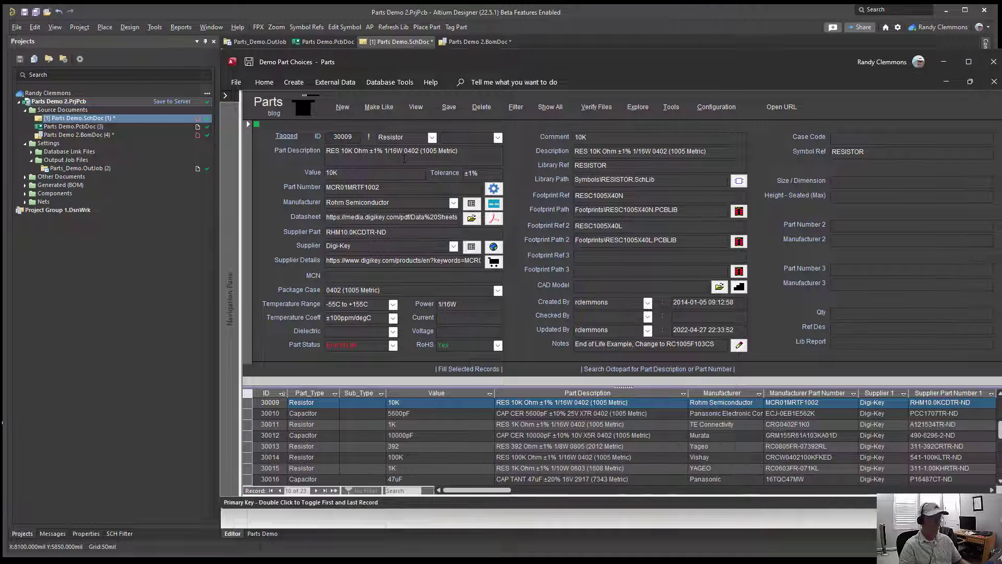
pyautogui.hotkey('ctrl', 'f')
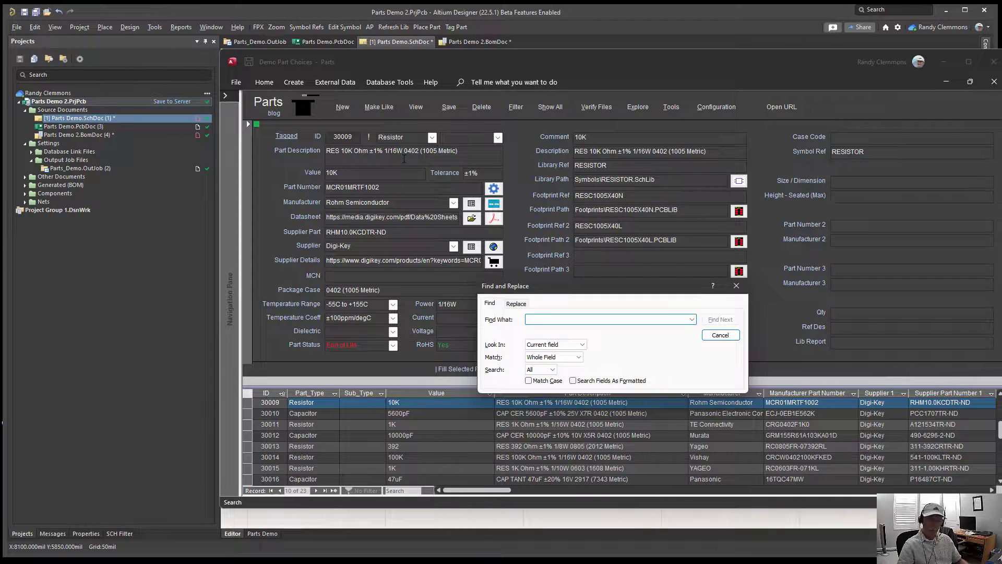
pyautogui.write('300')
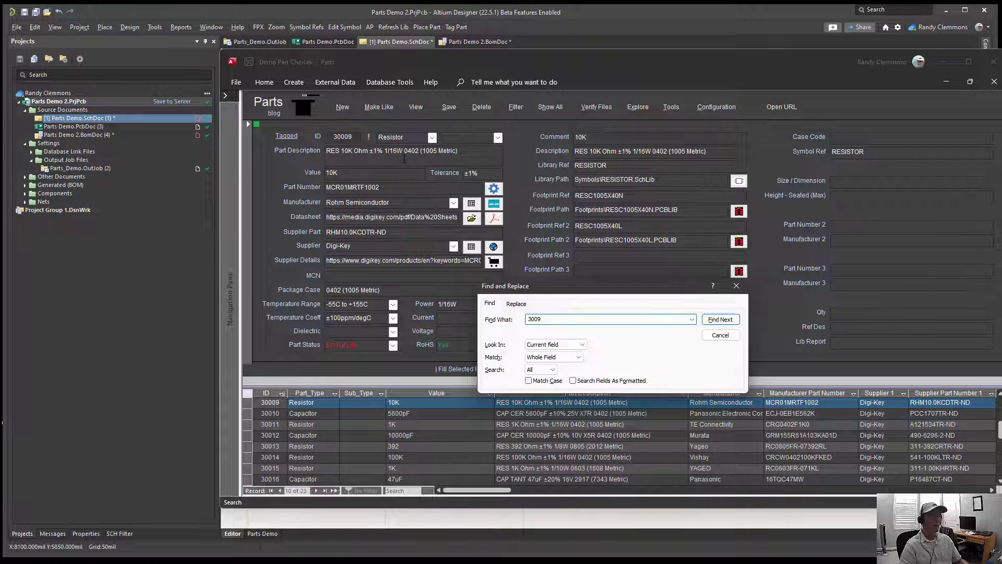
pyautogui.write('09')
pyautogui.press('Return')
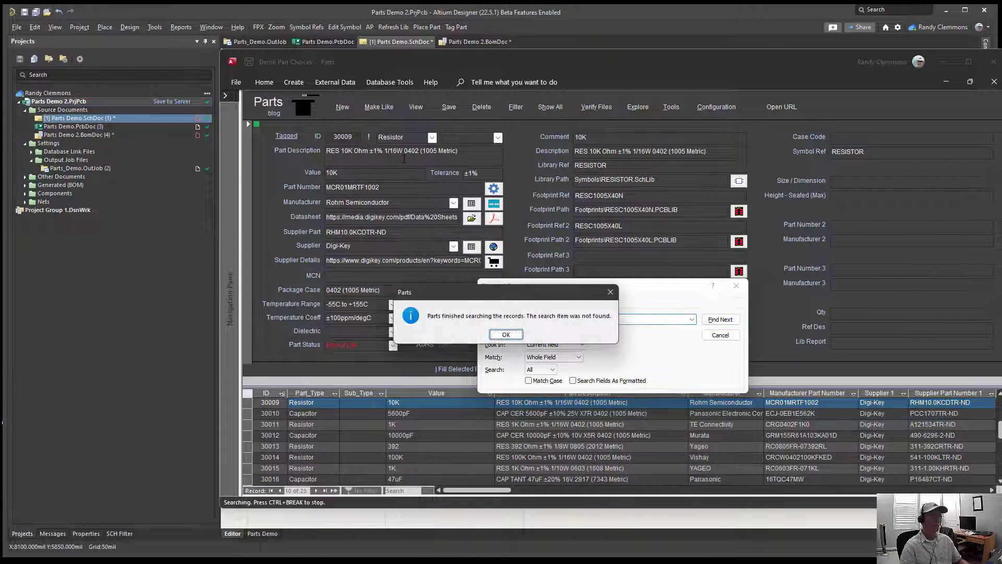
pyautogui.click(506, 335)
pyautogui.click(538, 319)
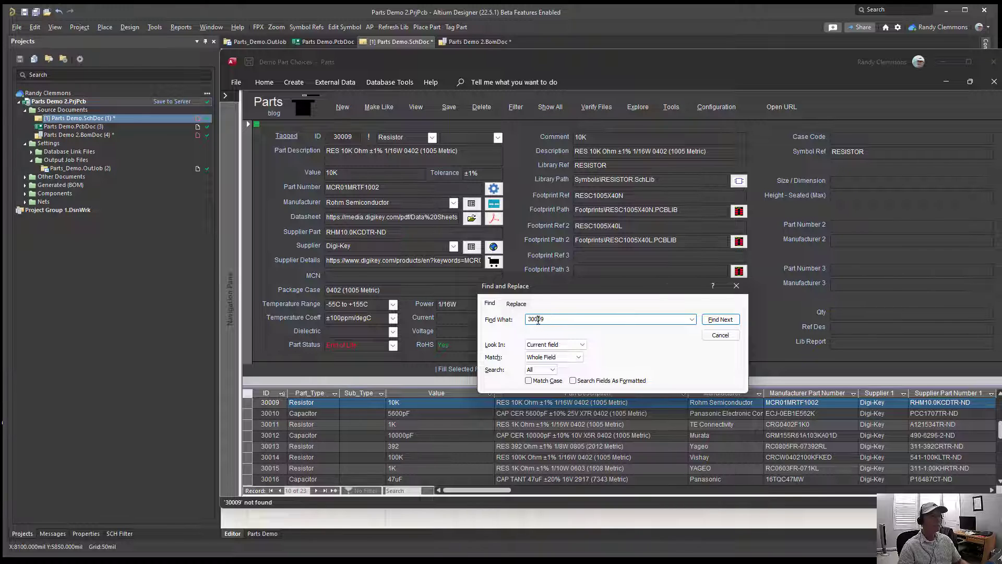
pyautogui.click(722, 336)
# Step: Move to part record 30012 and find ID 30009 from there, closing the search when done
pyautogui.scroll(-3, 567, 256)
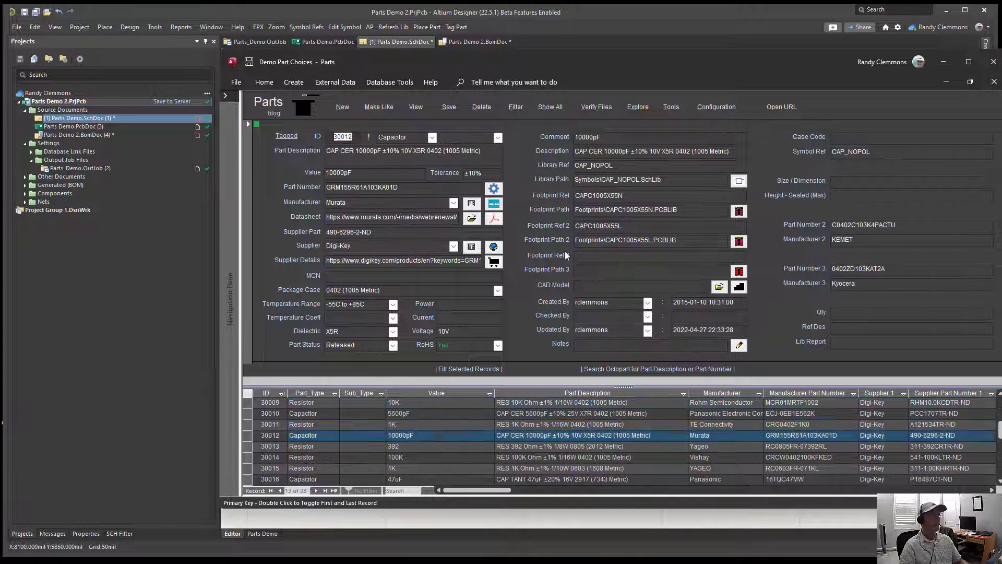
pyautogui.hotkey('ctrl', 'f')
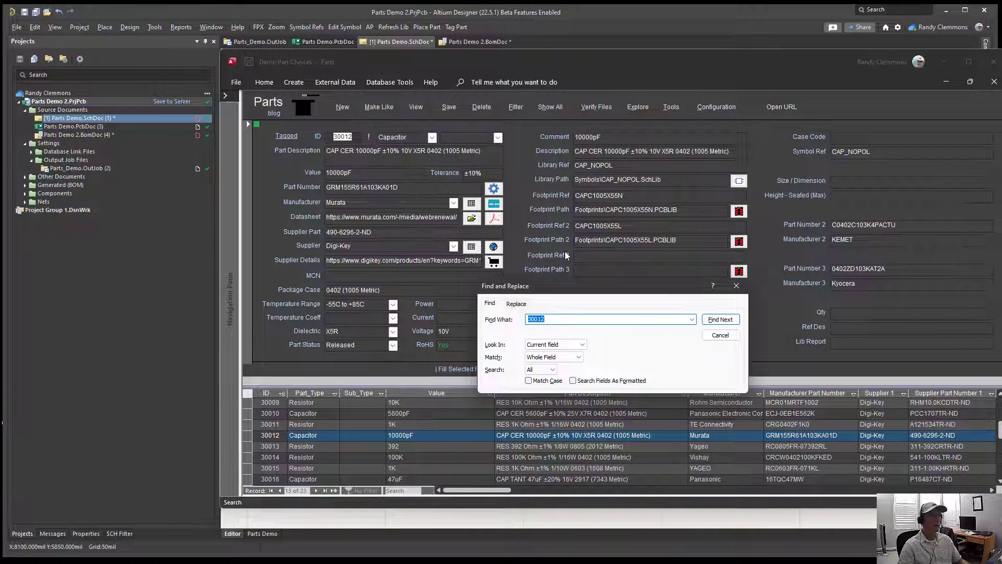
pyautogui.write('300')
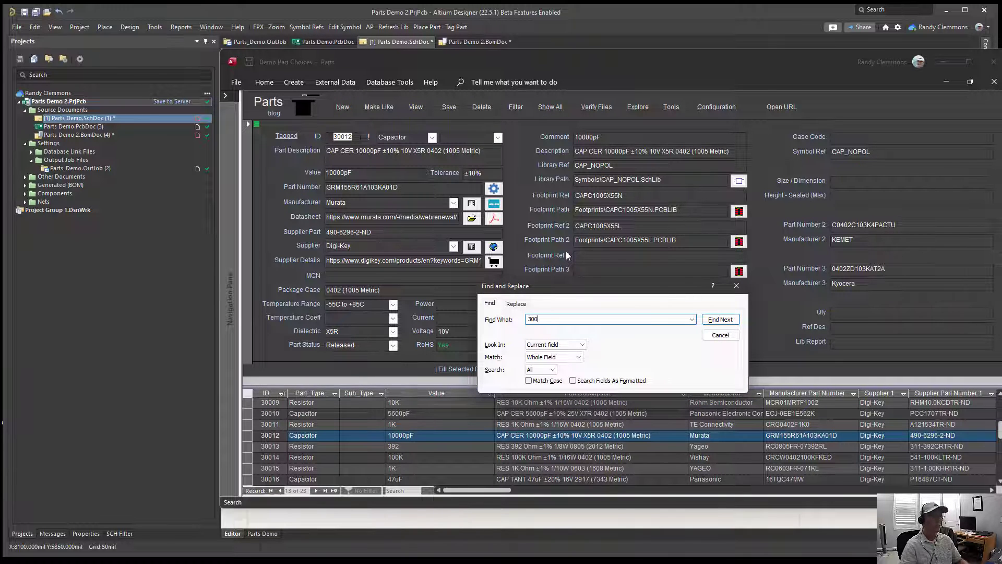
pyautogui.write('09')
pyautogui.press('Return')
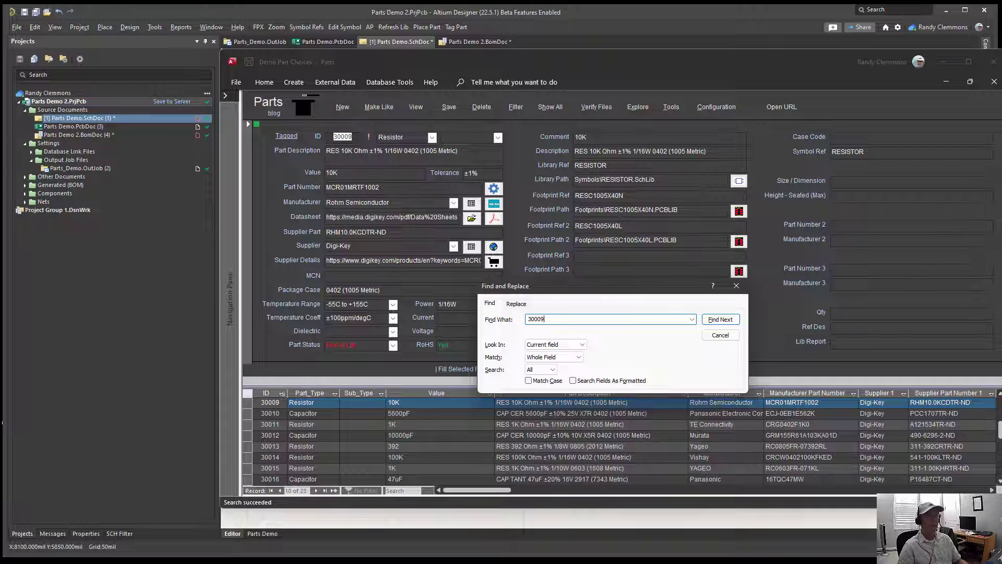
pyautogui.click(737, 286)
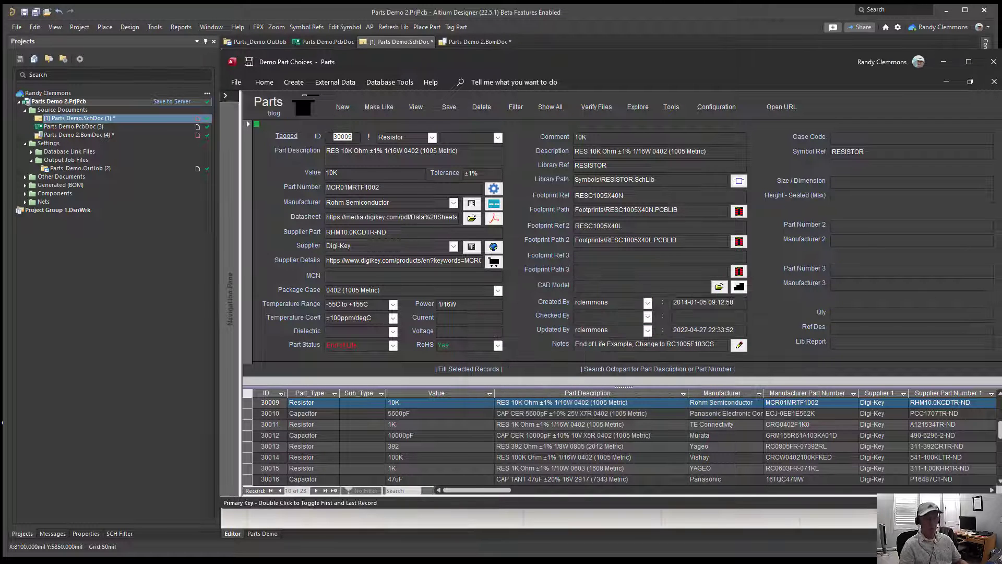
# Step: From part record 30012, jump to part ID 30008 using the Bookmark search
pyautogui.scroll(-3, 556, 186)
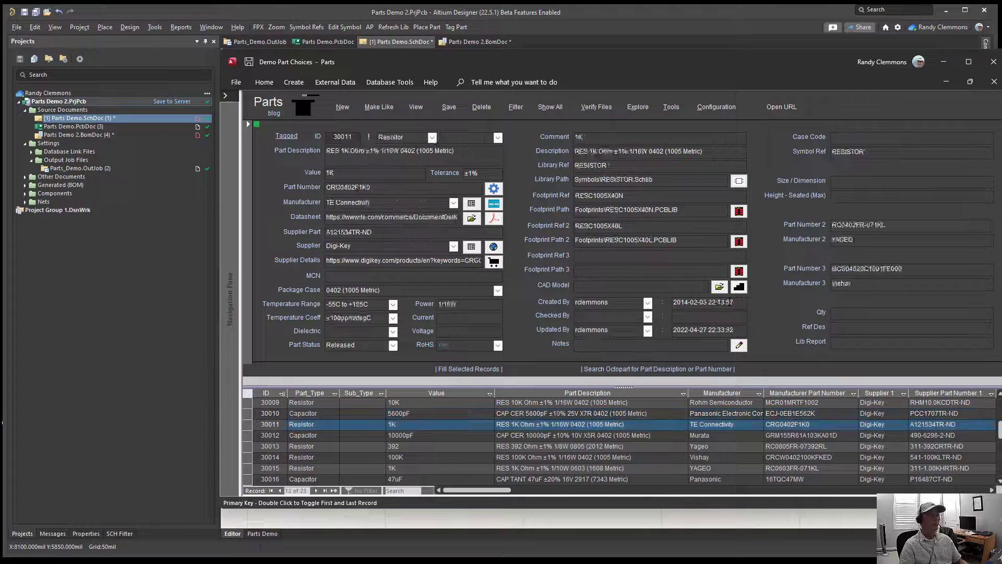
pyautogui.click(369, 137)
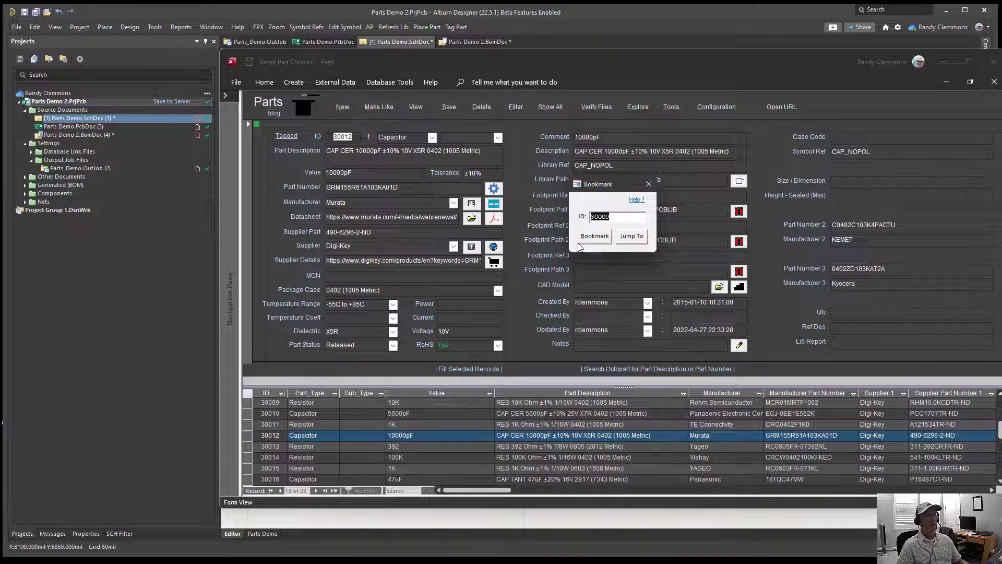
pyautogui.click(629, 217)
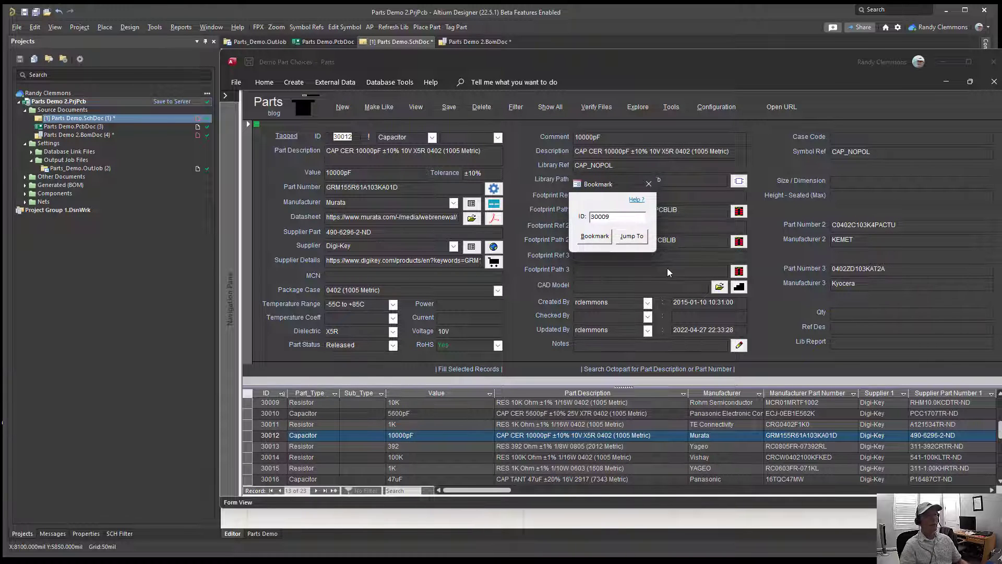
pyautogui.press('BackSpace')
pyautogui.write('8')
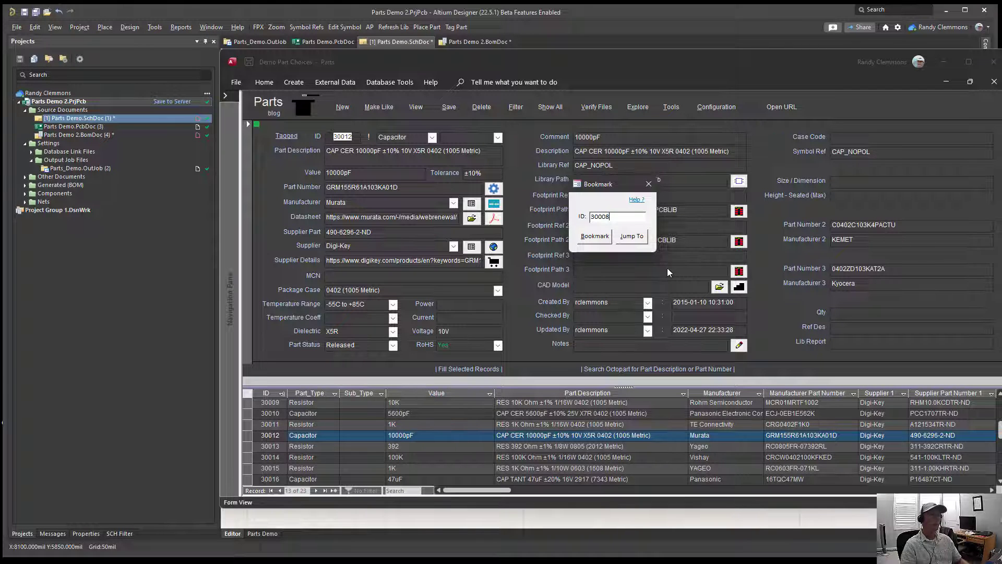
pyautogui.press('Return')
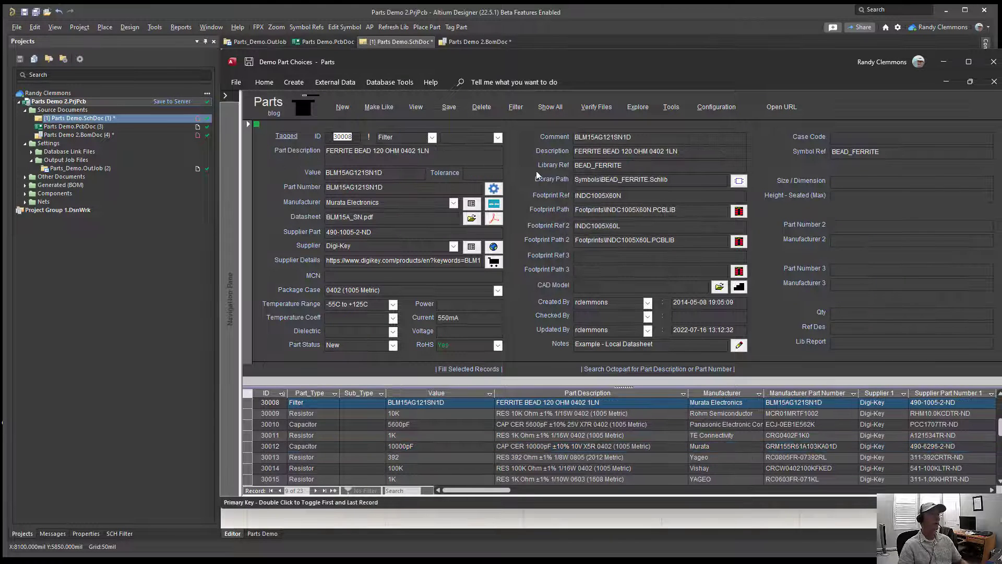
# Step: Jump to part ID 30009 with the Bookmark search, and close the search without setting a bookmark
pyautogui.click(369, 135)
pyautogui.press('End')
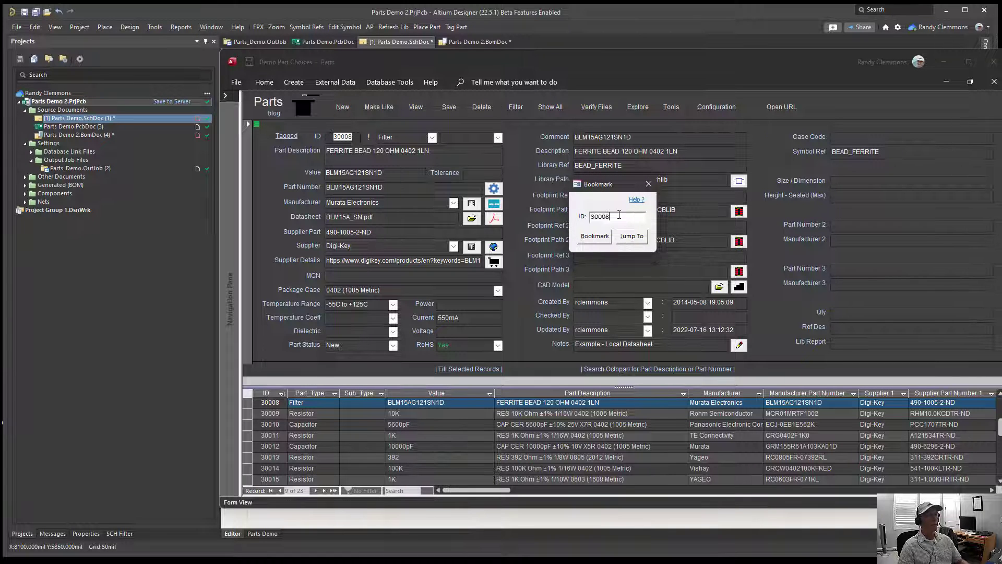
pyautogui.press('BackSpace')
pyautogui.write('9')
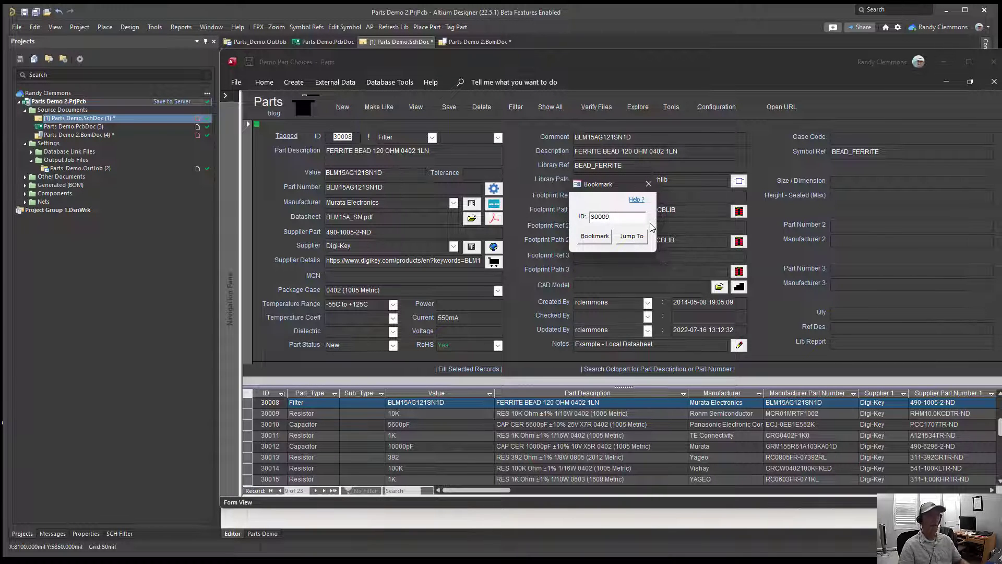
pyautogui.click(632, 236)
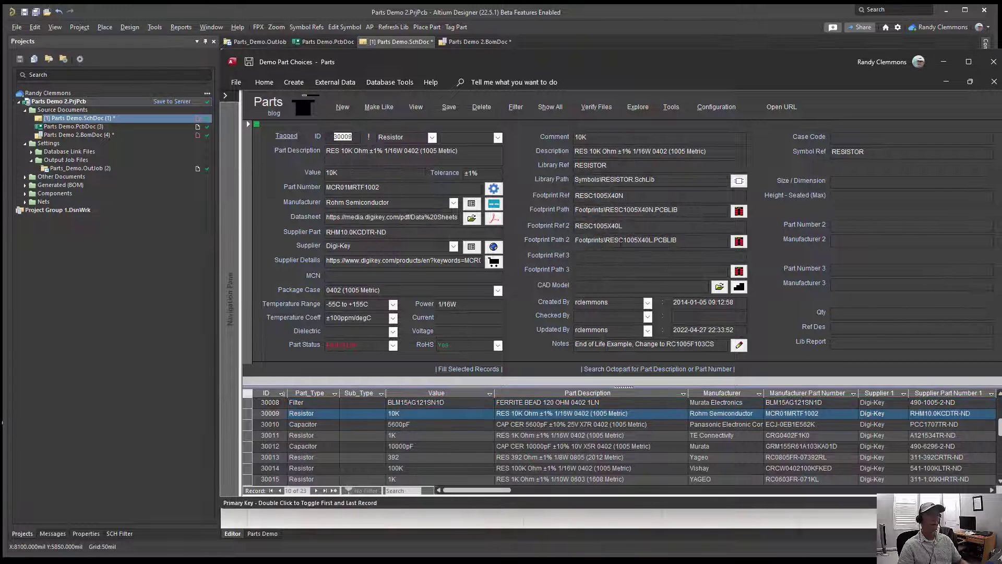
pyautogui.click(370, 138)
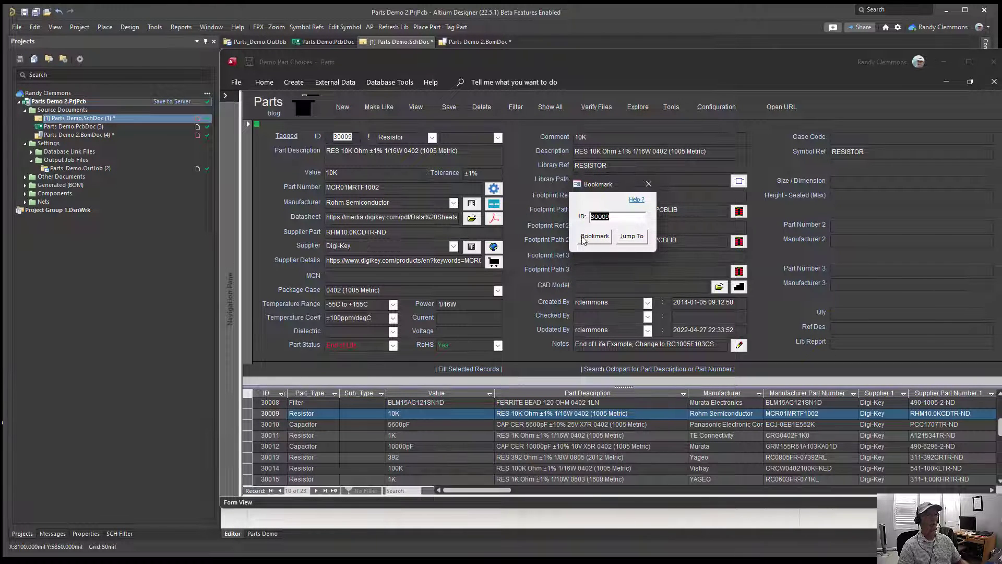
pyautogui.click(649, 184)
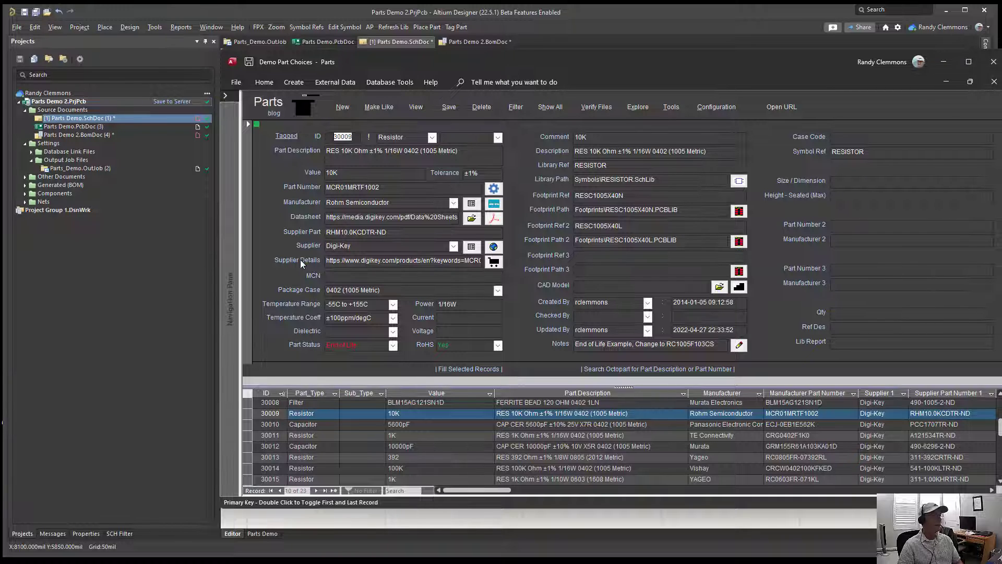
# Step: Import the Digi-Key substitute RC1005F103CS from the supplier page of part 30009, pushing MCR01MRTF1002 to Part Number 2
pyautogui.click(494, 262)
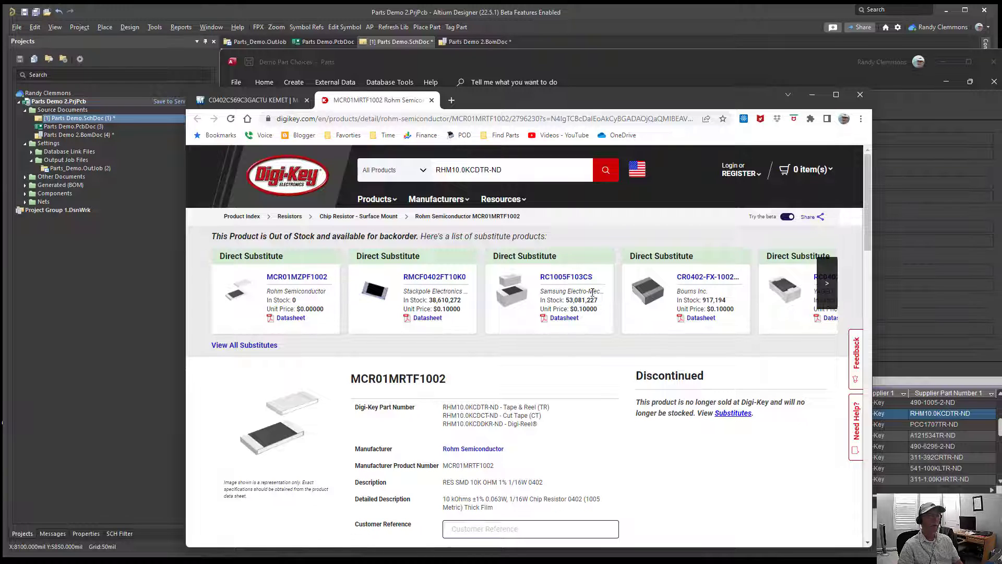
pyautogui.click(557, 277)
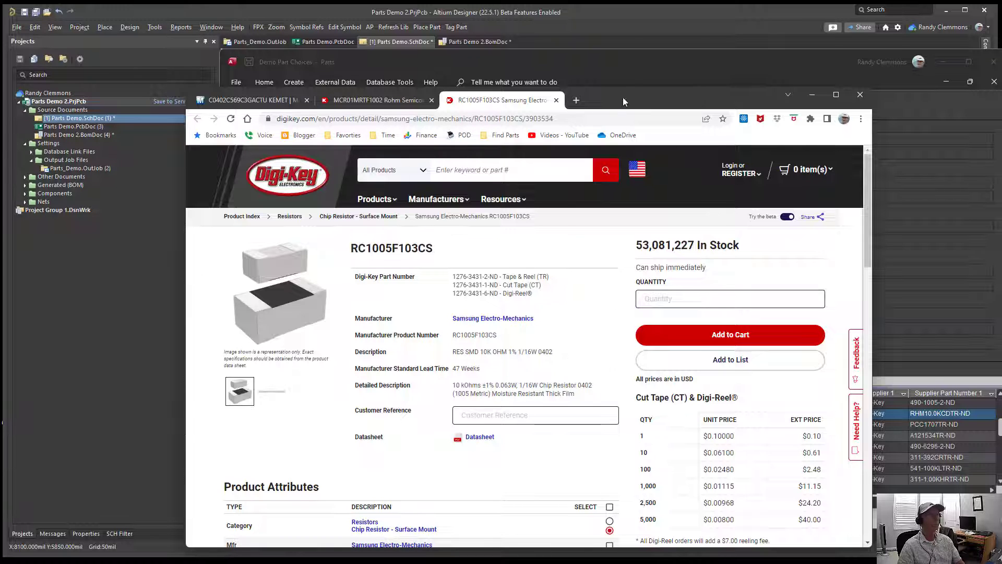
pyautogui.moveTo(622, 97); pyautogui.dragTo(791, 108)
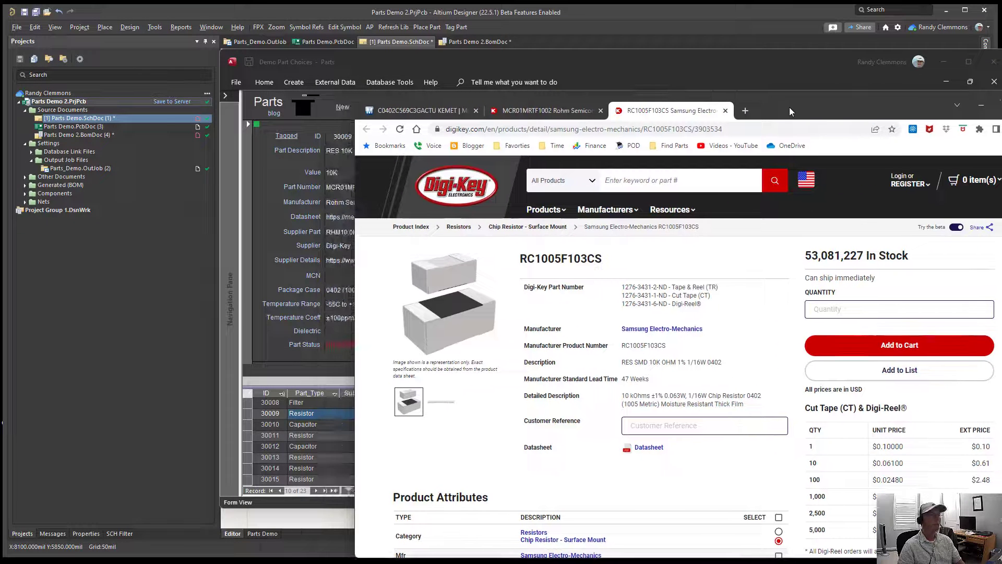
pyautogui.click(304, 110)
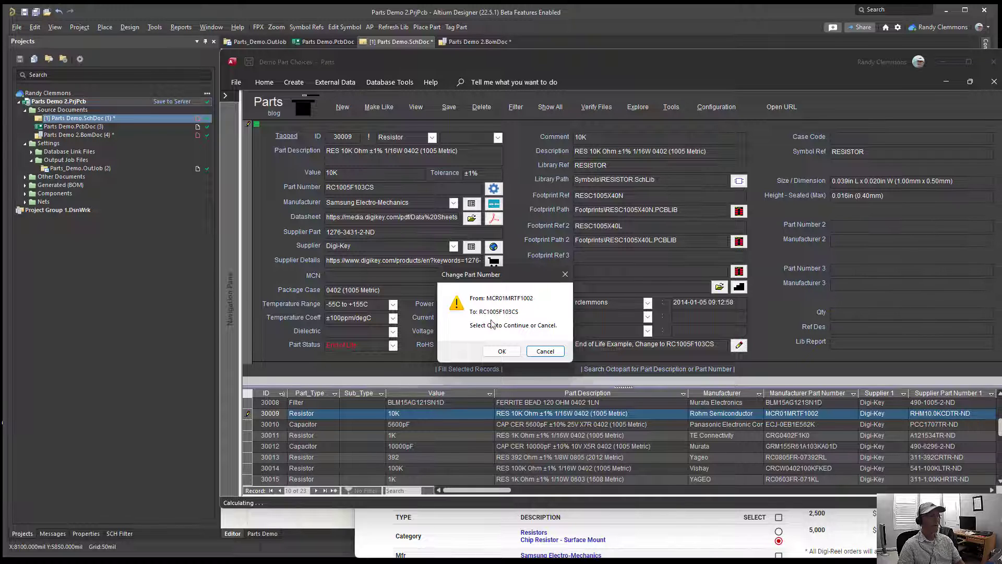
pyautogui.click(500, 351)
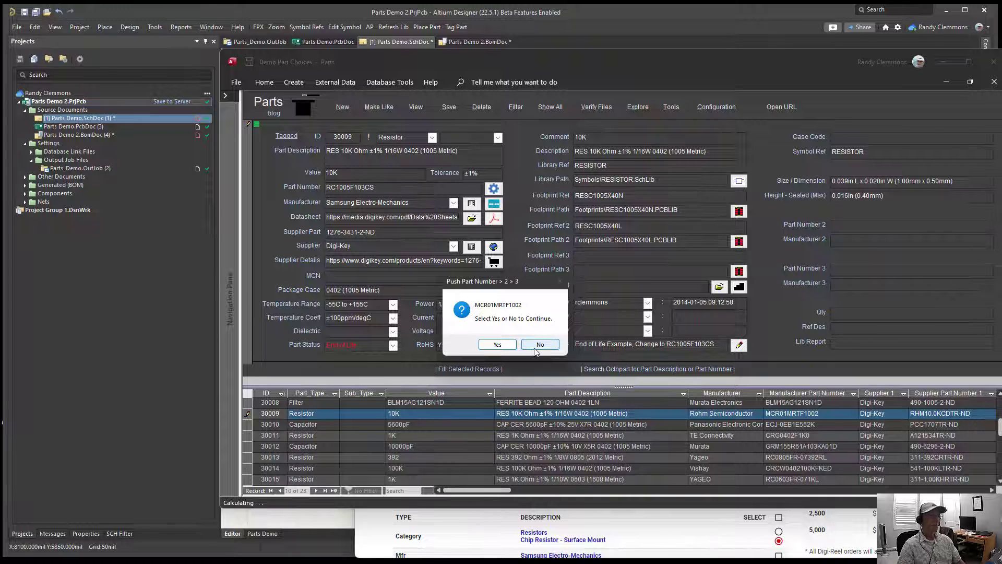
pyautogui.click(497, 344)
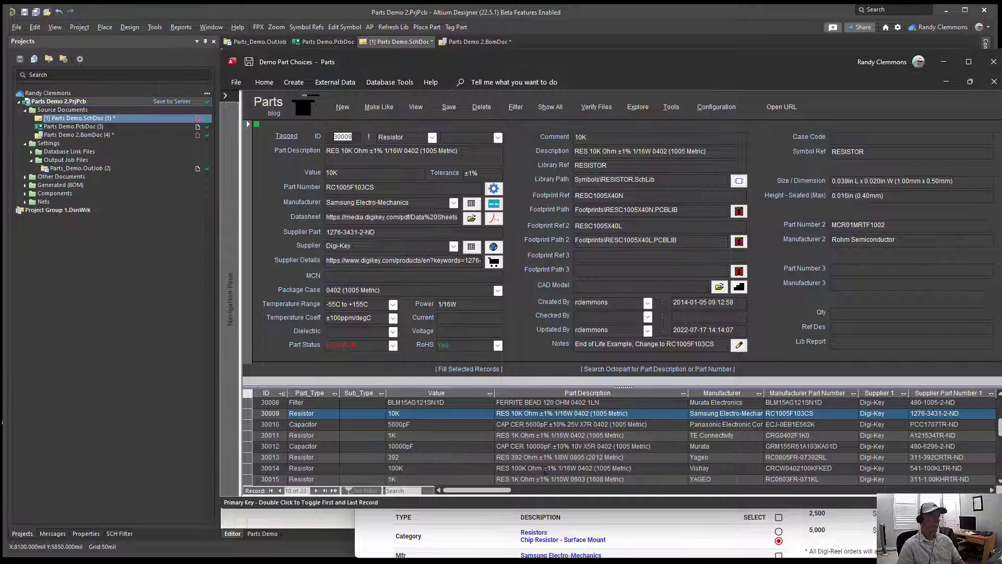
# Step: Import the Stackpole substitute RMCF0402FT10K0 from Digi-Key into part 30009, pushing RC1005F103CS down to Part Number 2
pyautogui.click(476, 540)
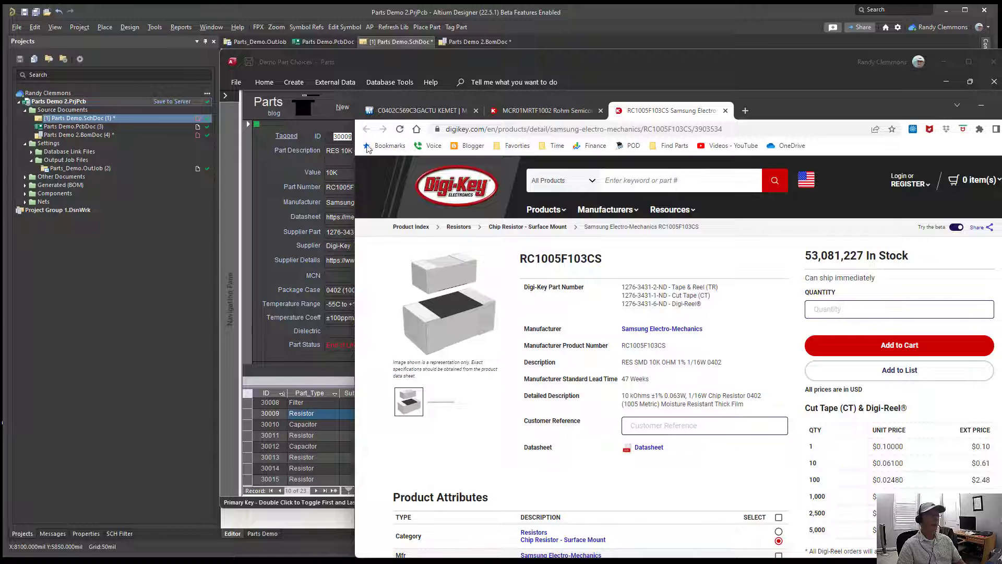
pyautogui.click(535, 111)
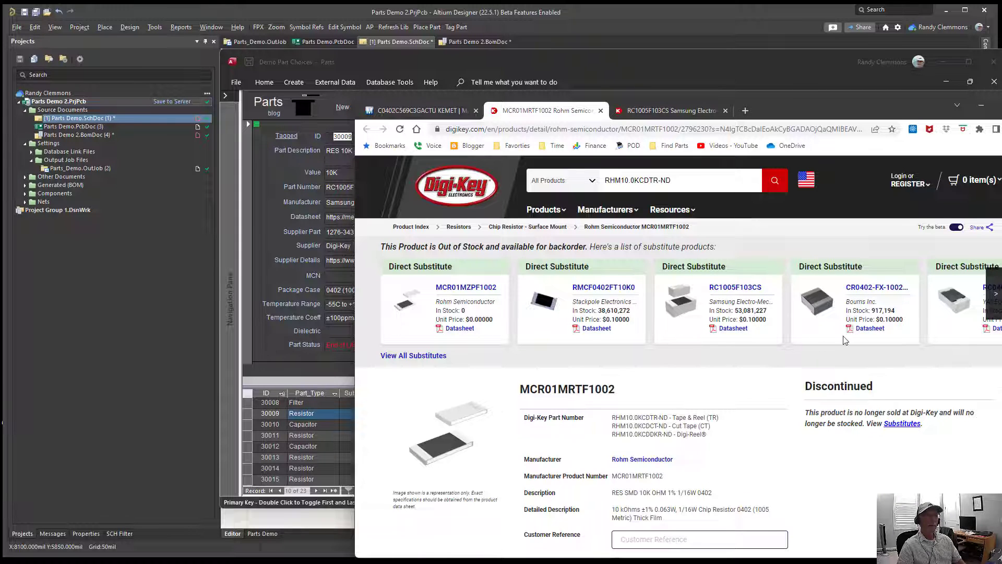
pyautogui.click(588, 294)
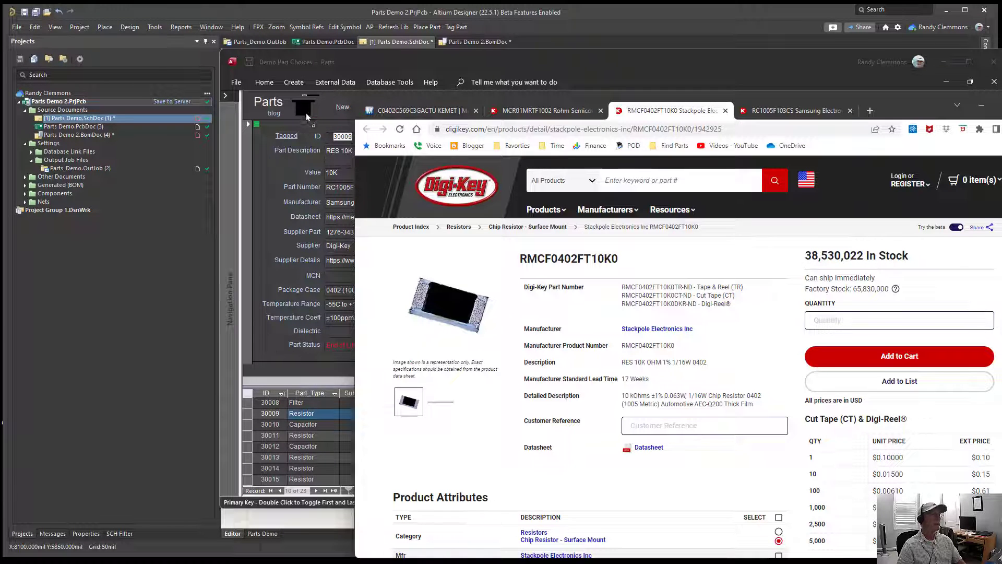
pyautogui.click(299, 111)
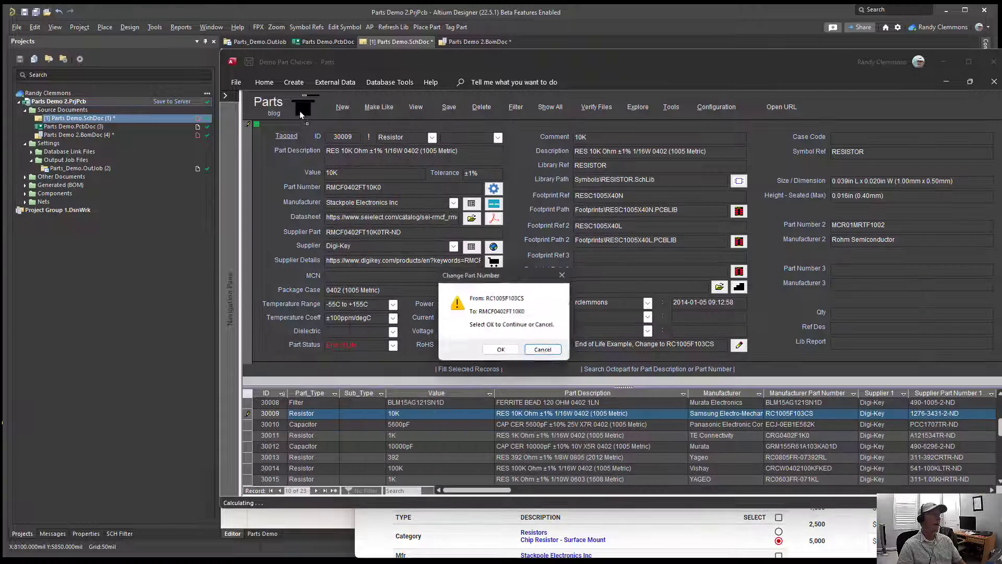
pyautogui.click(500, 352)
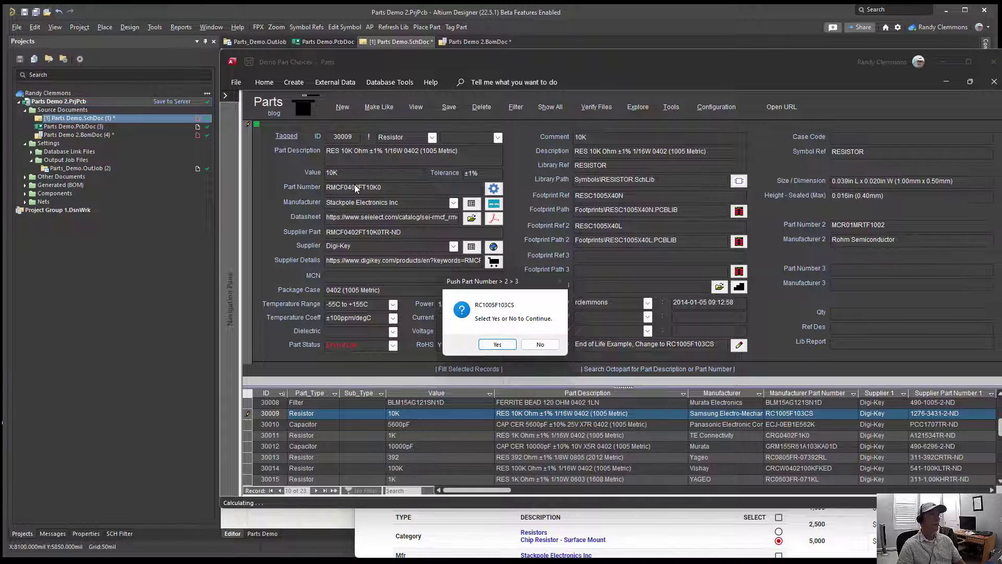
pyautogui.click(499, 345)
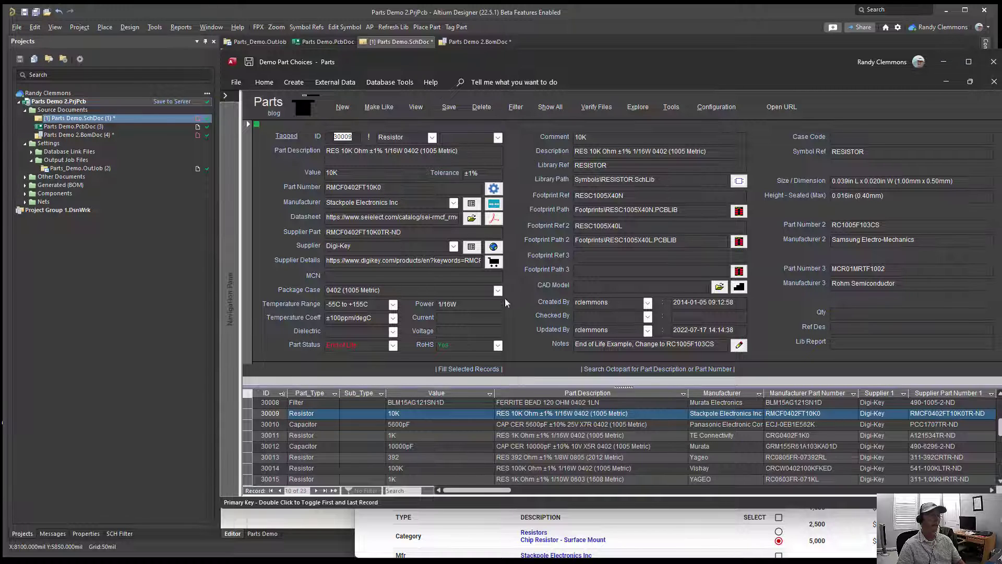
# Step: Search Octopart for the description of part 30009 and open the Digi-Key page of Yageo RC0402FR-0710KL
pyautogui.click(602, 367)
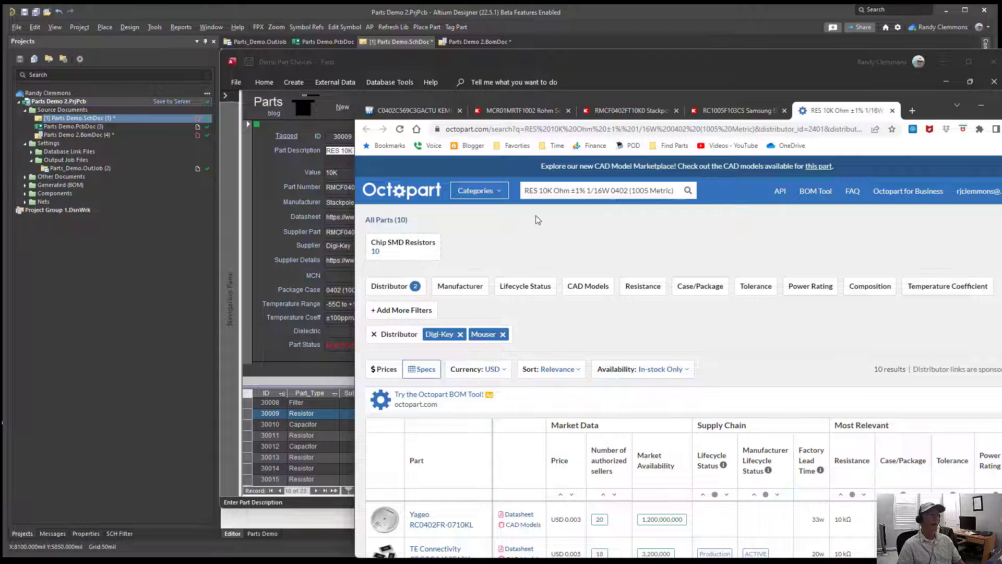
pyautogui.scroll(-3, 604, 350)
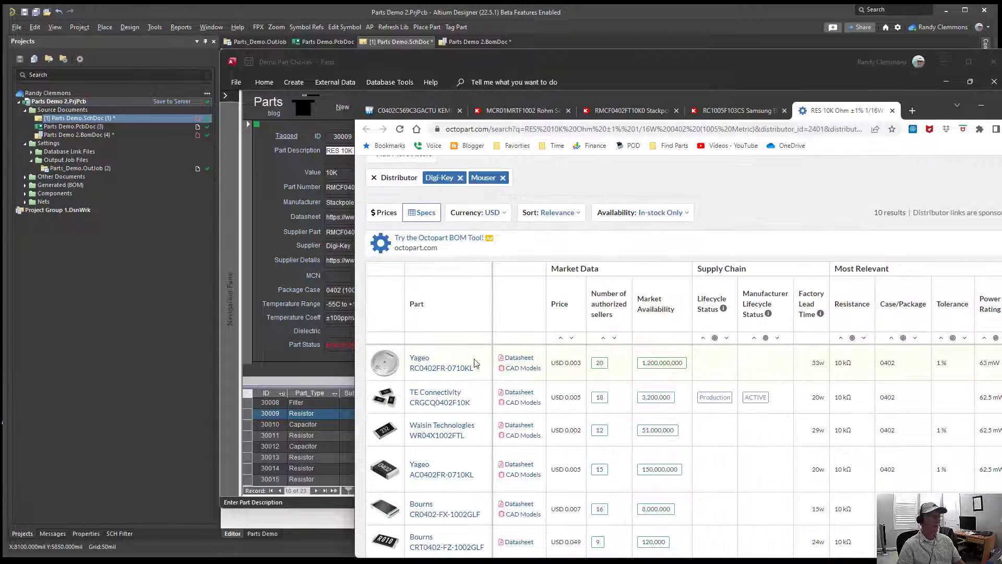
pyautogui.click(424, 372)
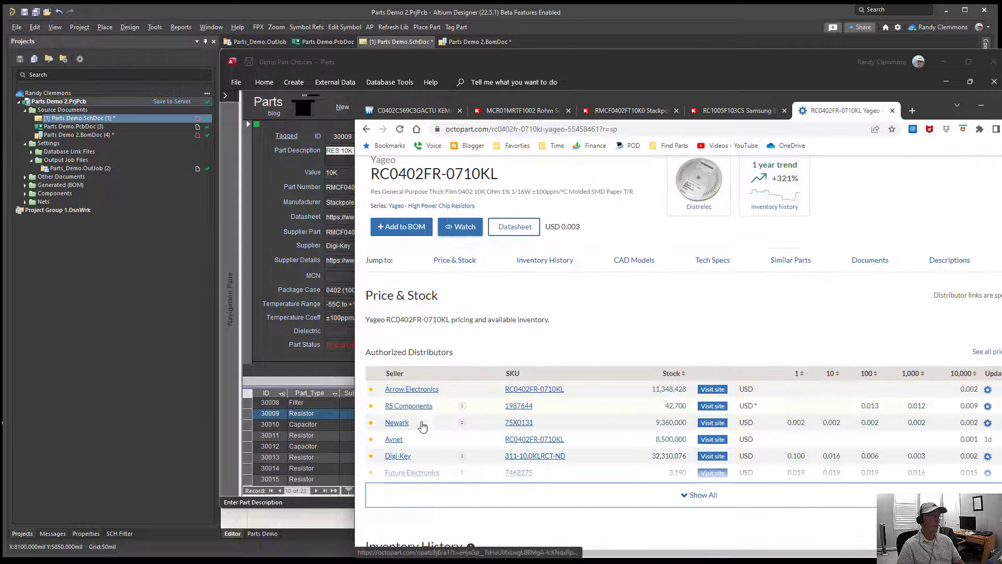
pyautogui.click(398, 456)
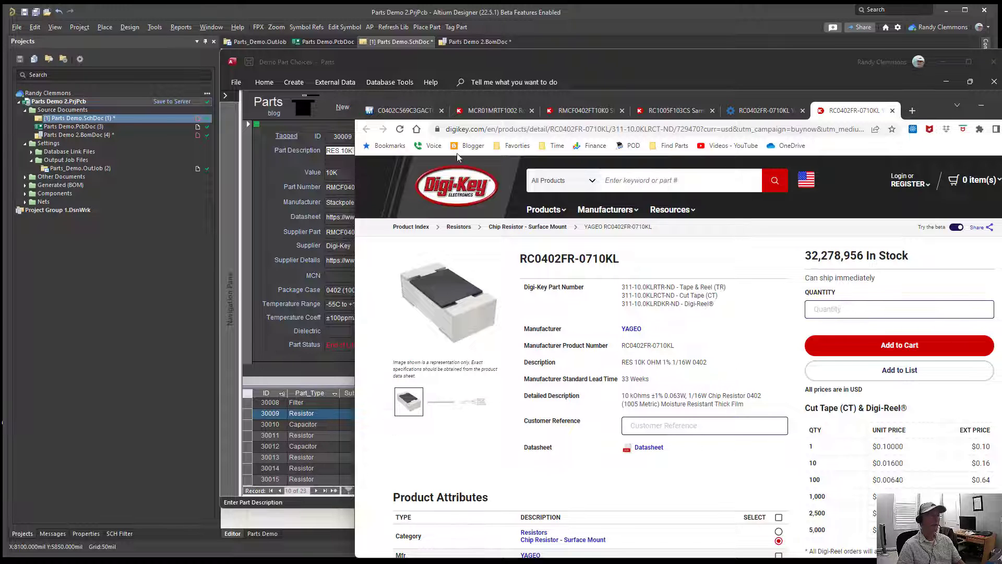
# Step: Import RC0402FR-0710KL into part 30009, push RMCF0402FT10K0 to Part Number 2, and save the record
pyautogui.click(305, 104)
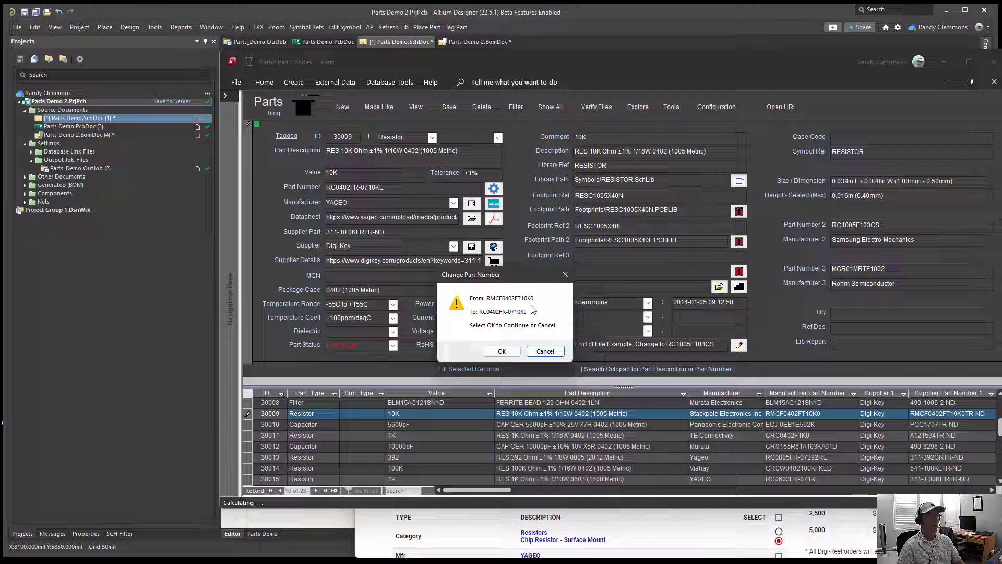
pyautogui.click(498, 352)
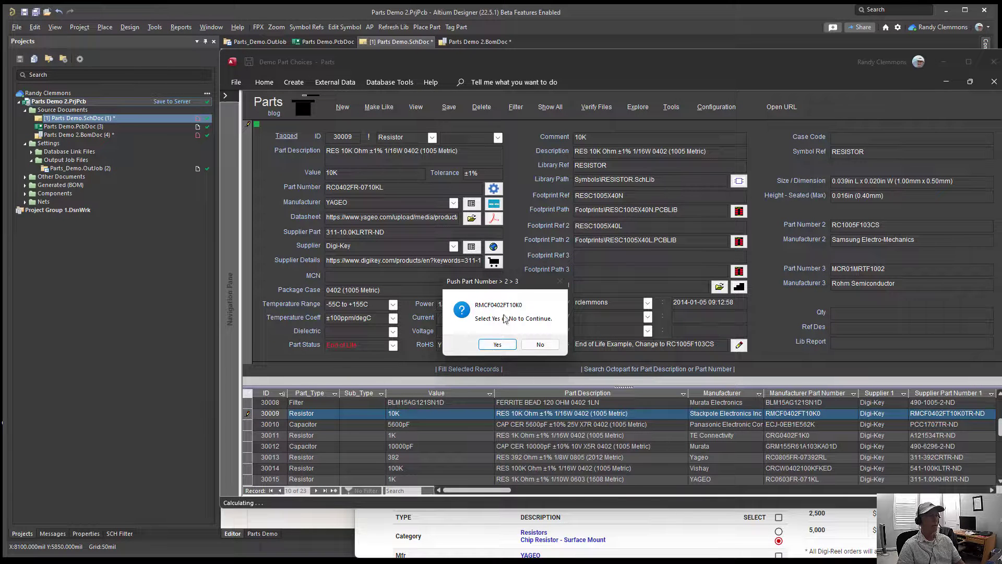
pyautogui.click(498, 344)
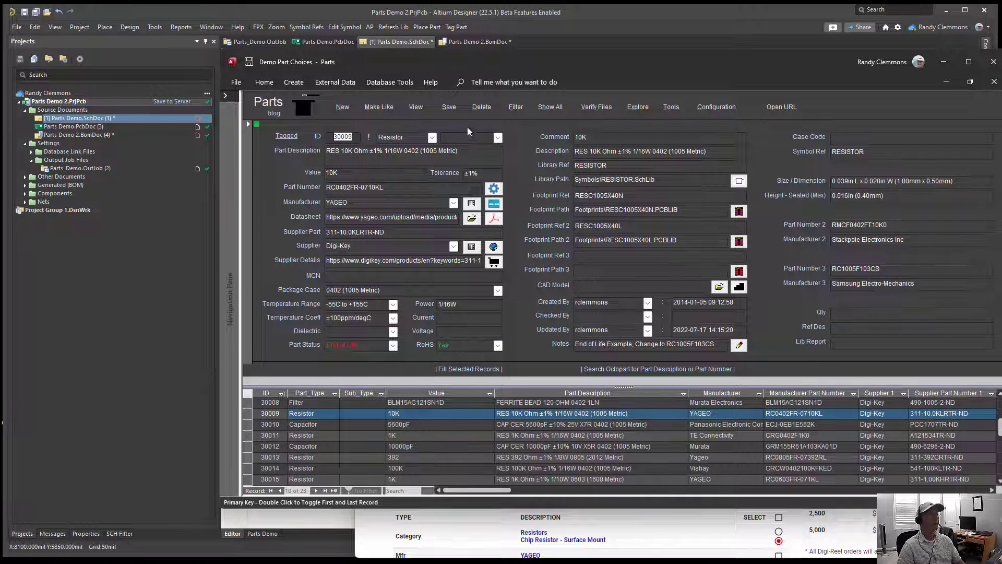
pyautogui.click(449, 107)
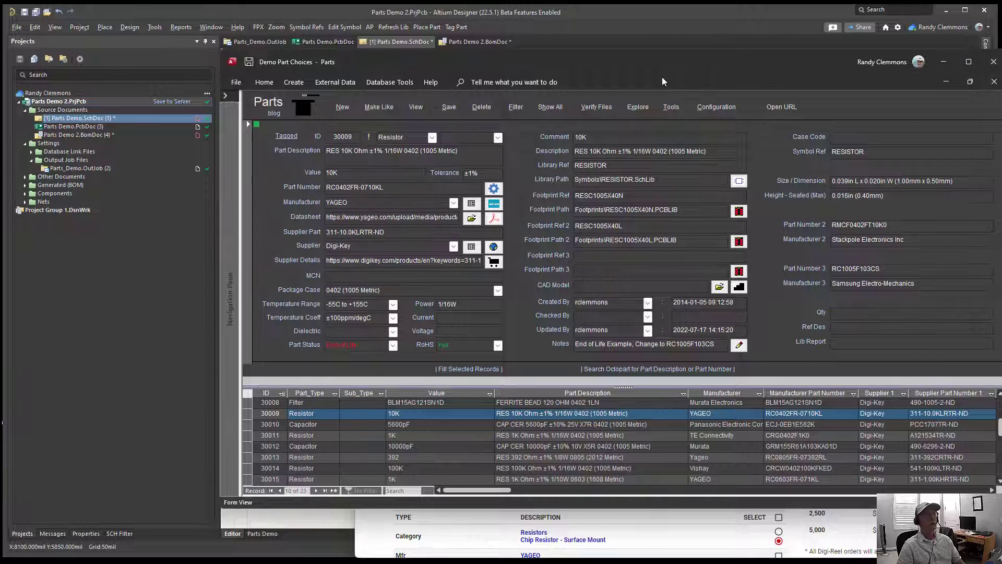
# Step: Minimize the Parts database and browser windows to return to the schematic in Altium Designer
pyautogui.click(943, 61)
pyautogui.moveTo(920, 112); pyautogui.dragTo(695, 111)
pyautogui.click(778, 109)
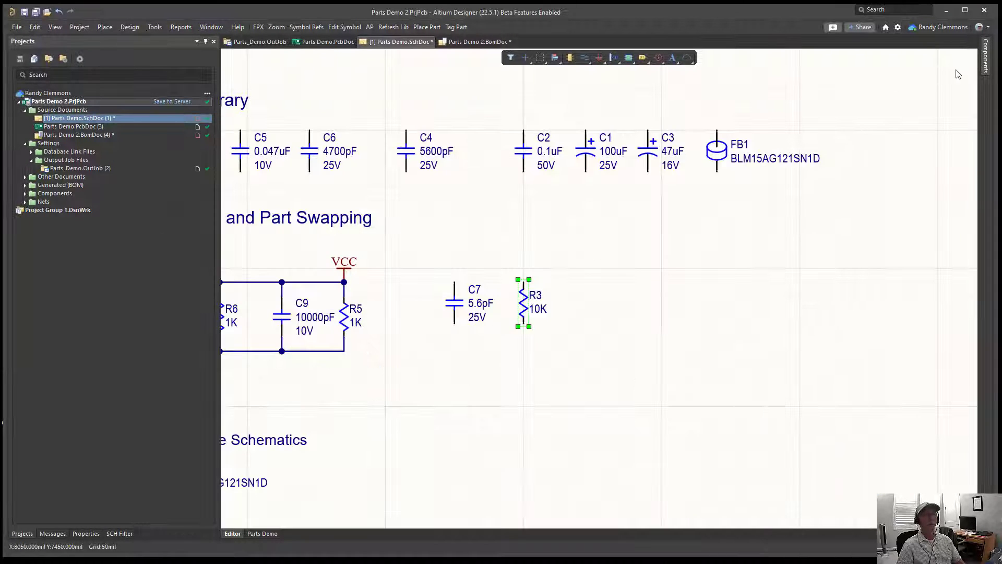
# Step: Refresh the Parts_Demo.DbLib component list and select part 30009 to show its updated details
pyautogui.click(988, 67)
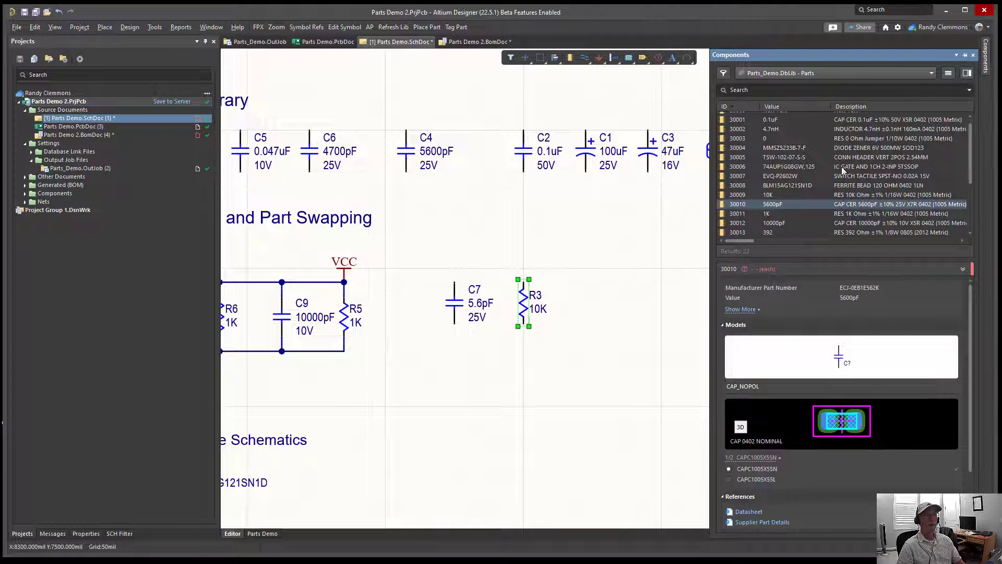
pyautogui.rightClick(771, 207)
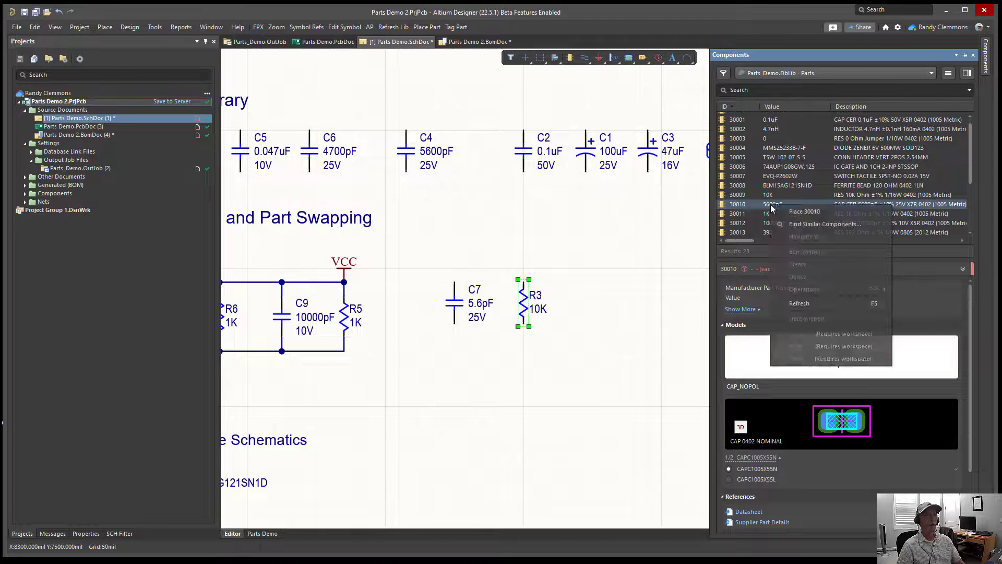
pyautogui.click(803, 306)
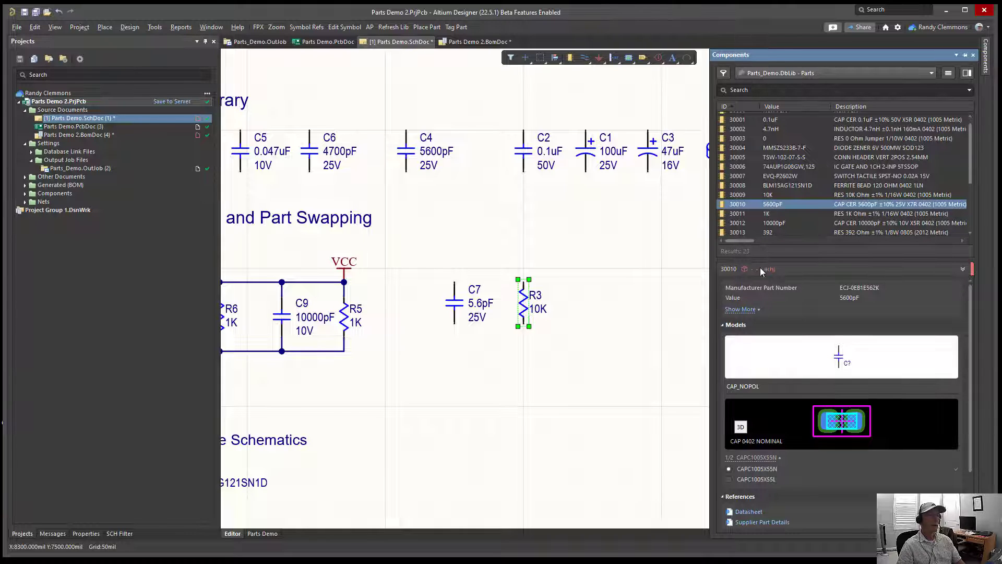
pyautogui.click(745, 196)
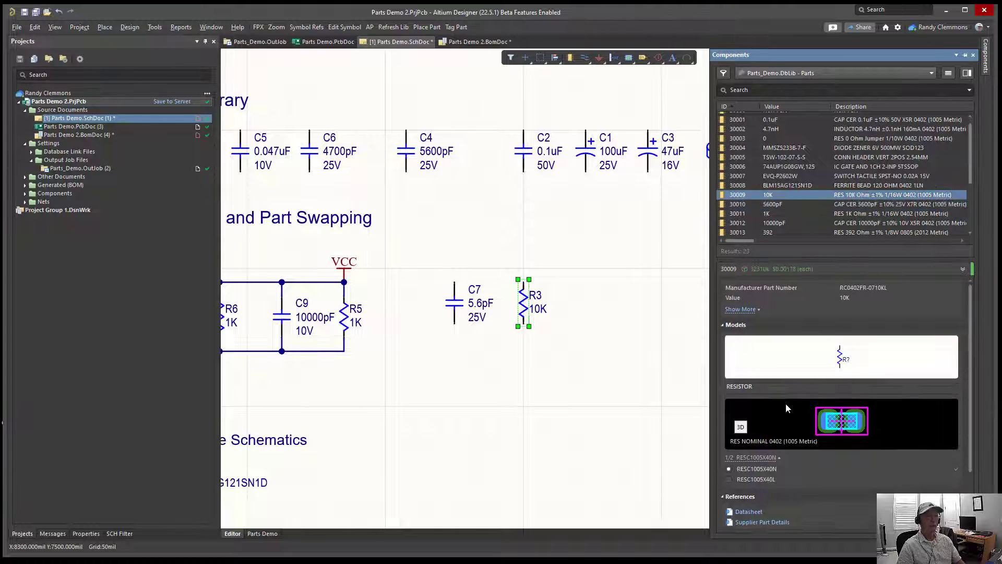
# Step: Compare the manufacturer part and part choices in R3's properties with those of library part 30009
pyautogui.scroll(-3, 785, 413)
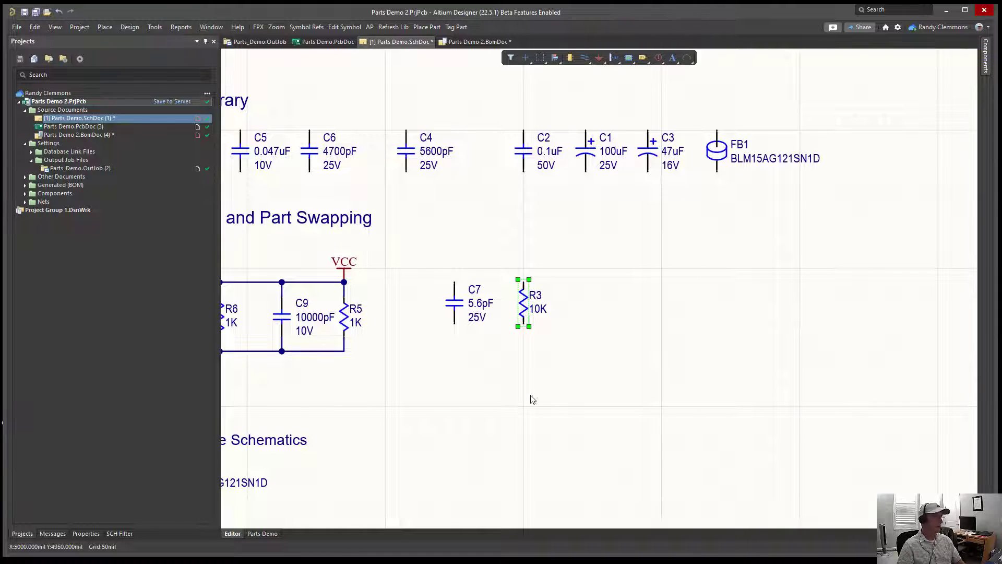
pyautogui.click(88, 534)
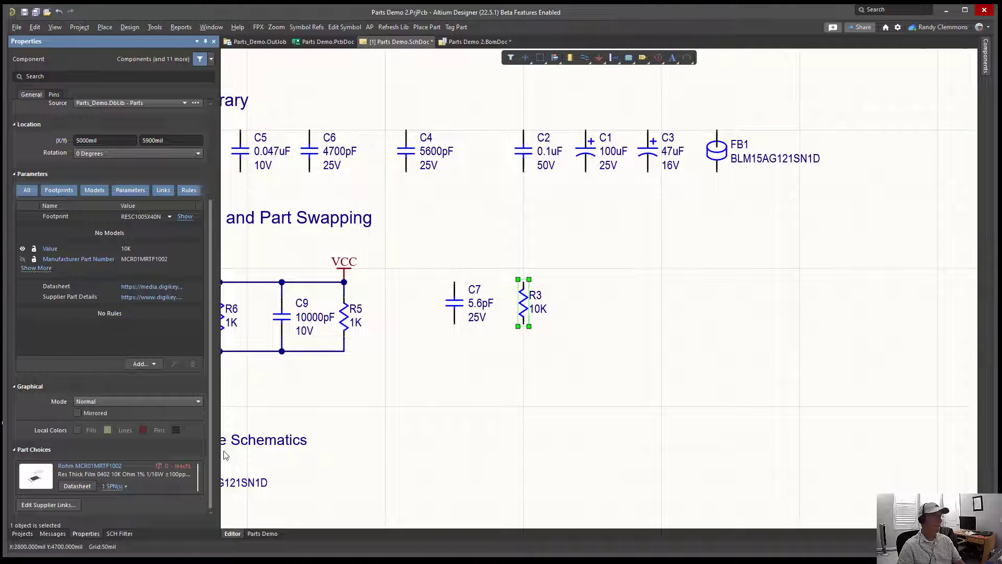
pyautogui.click(455, 309)
pyautogui.click(524, 311)
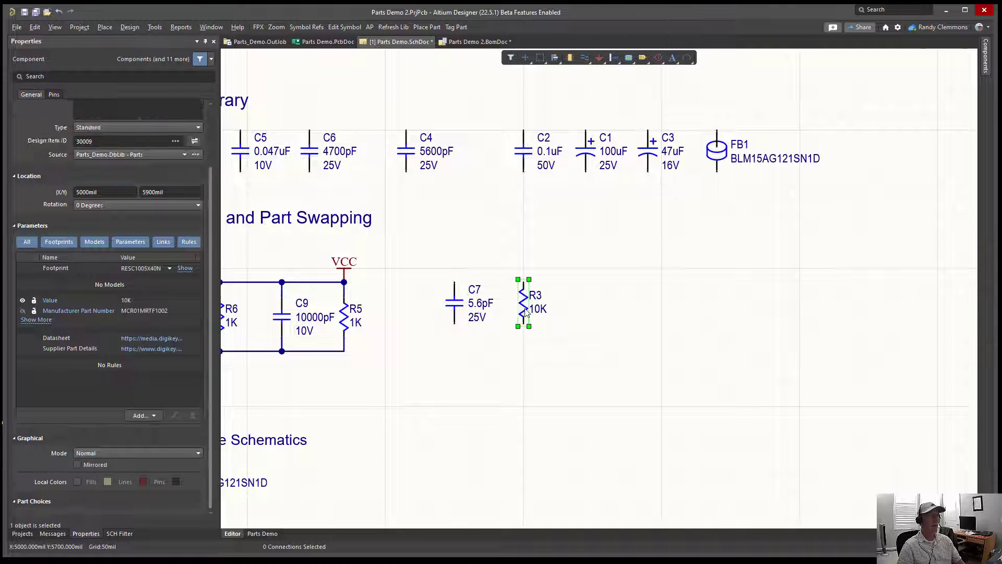
pyautogui.click(985, 71)
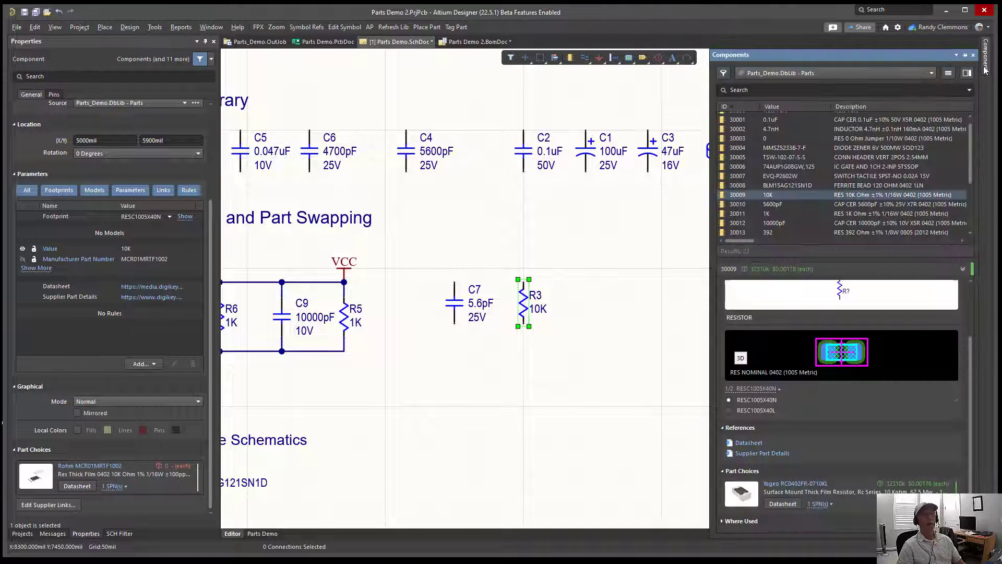
pyautogui.click(830, 194)
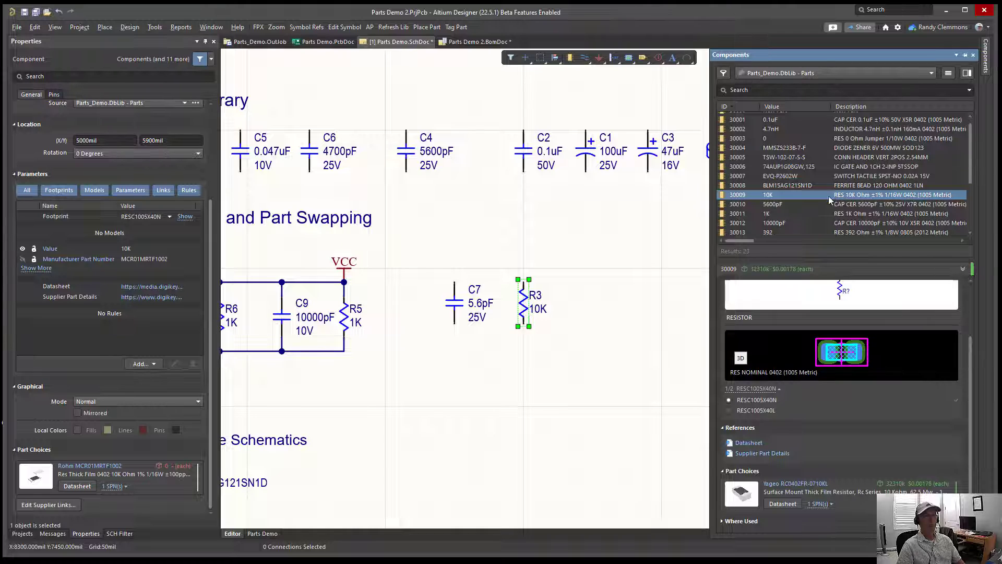
# Step: Update the parameters of all Parts Demo.SchDoc components from the database and execute the resulting engineering change order
pyautogui.click(153, 28)
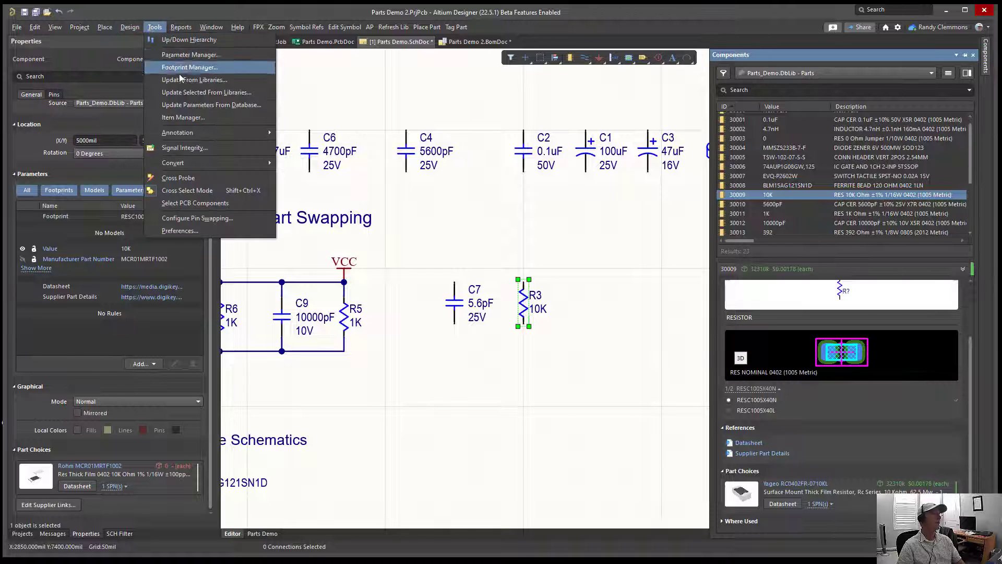
pyautogui.click(183, 106)
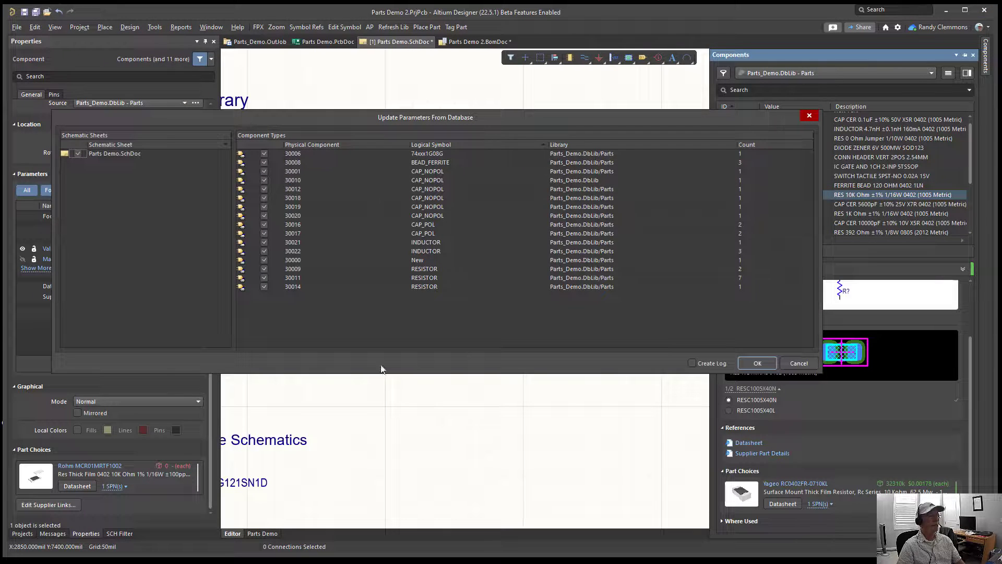
pyautogui.click(758, 363)
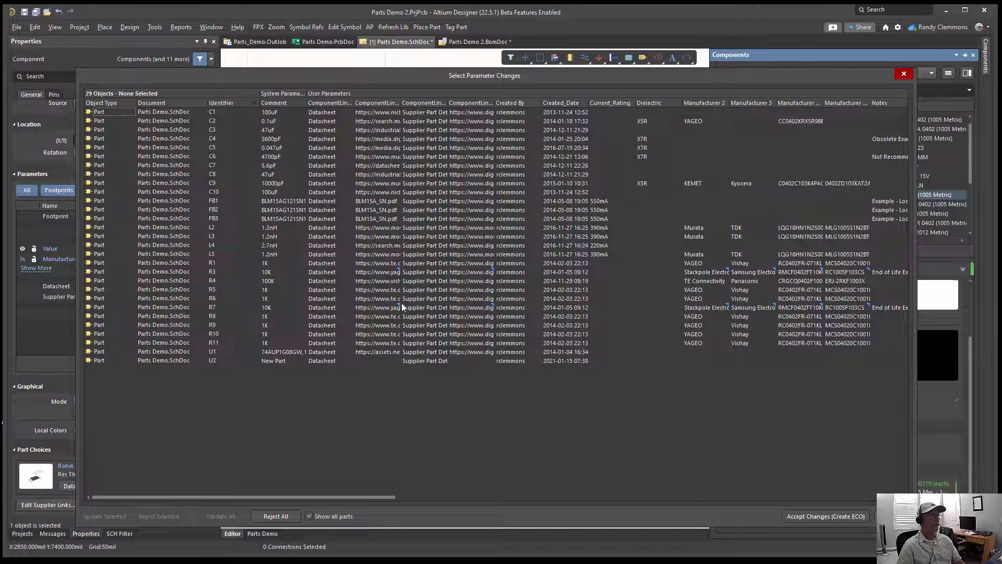
pyautogui.moveTo(402, 103); pyautogui.dragTo(409, 102)
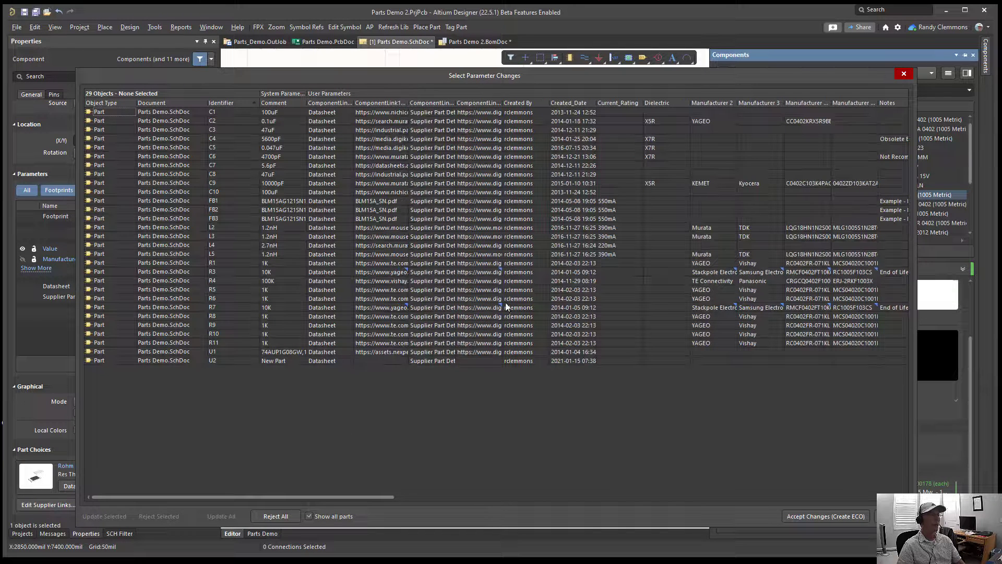
pyautogui.click(815, 516)
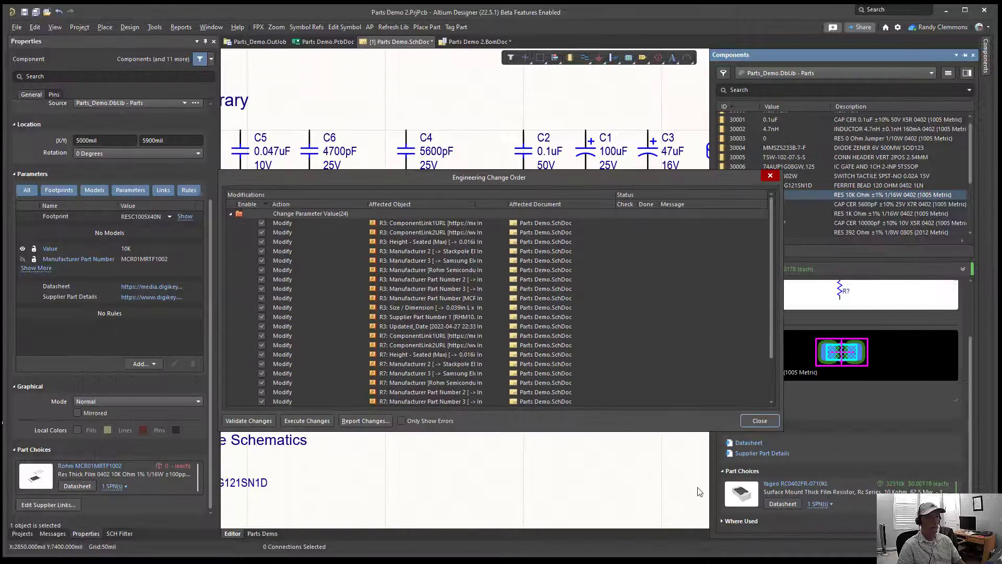
pyautogui.click(296, 421)
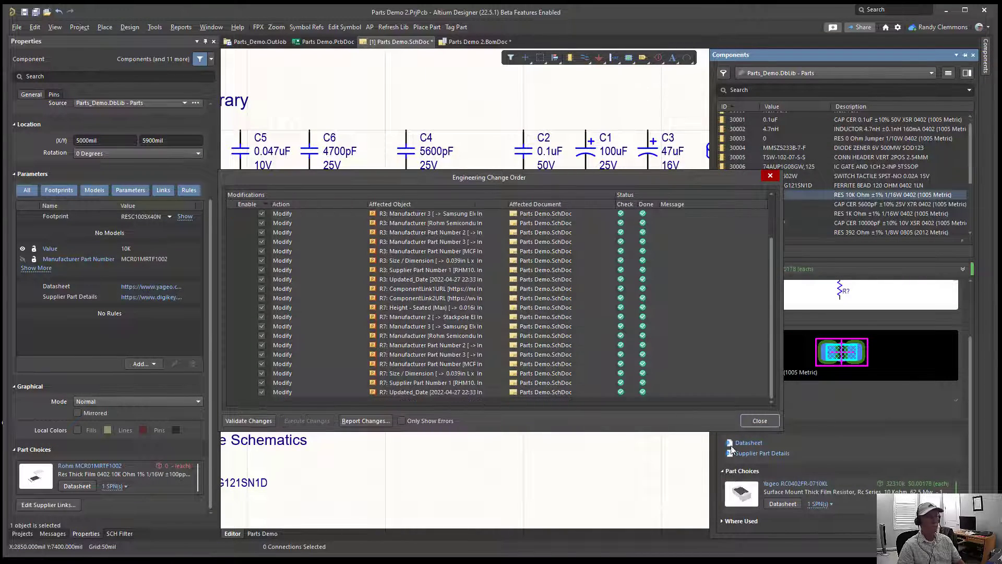
pyautogui.click(757, 422)
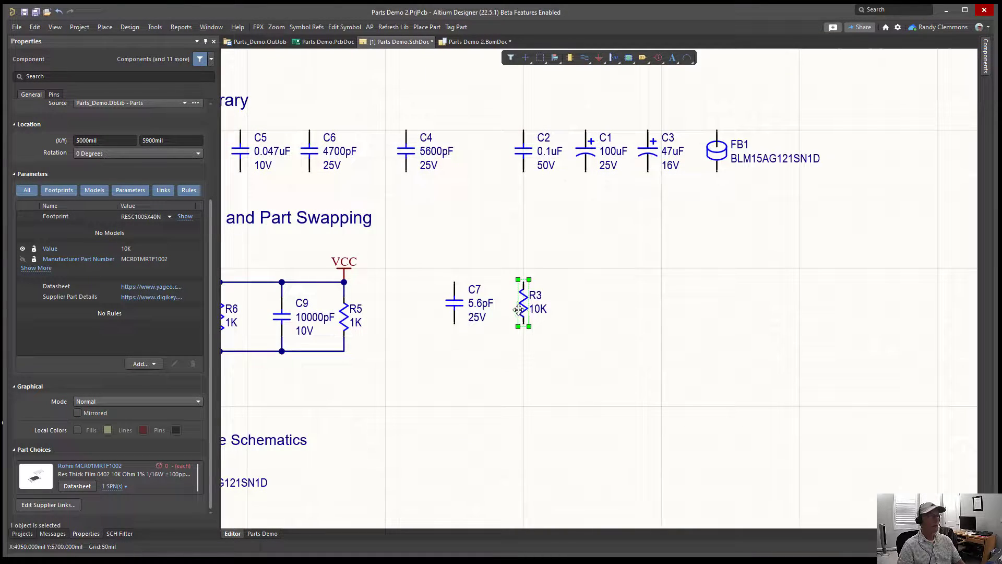
# Step: Open the component properties of R3 to check its updated part number, links and part choices, and close them
pyautogui.click(524, 312)
pyautogui.doubleClick(524, 312)
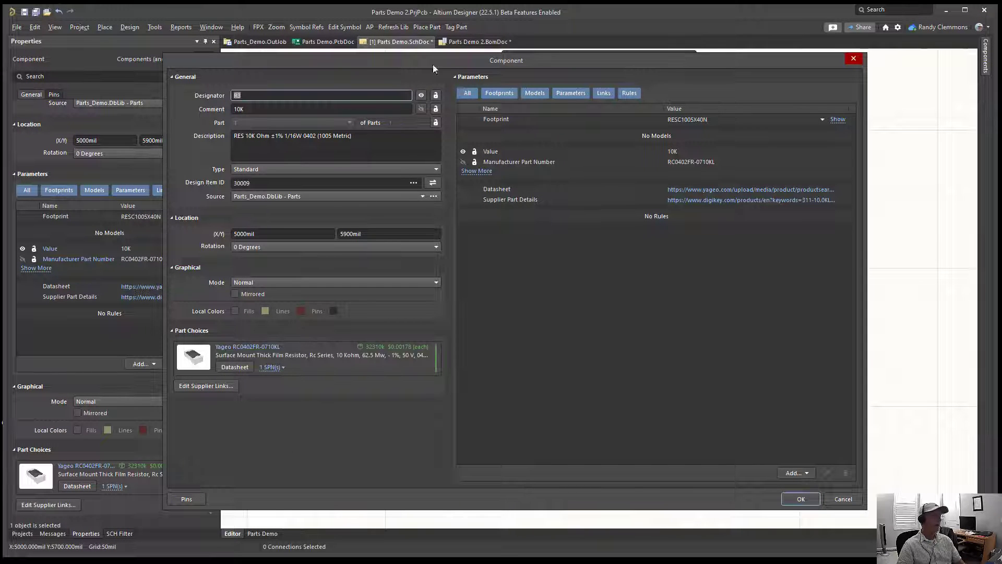
pyautogui.moveTo(437, 54); pyautogui.dragTo(493, 59)
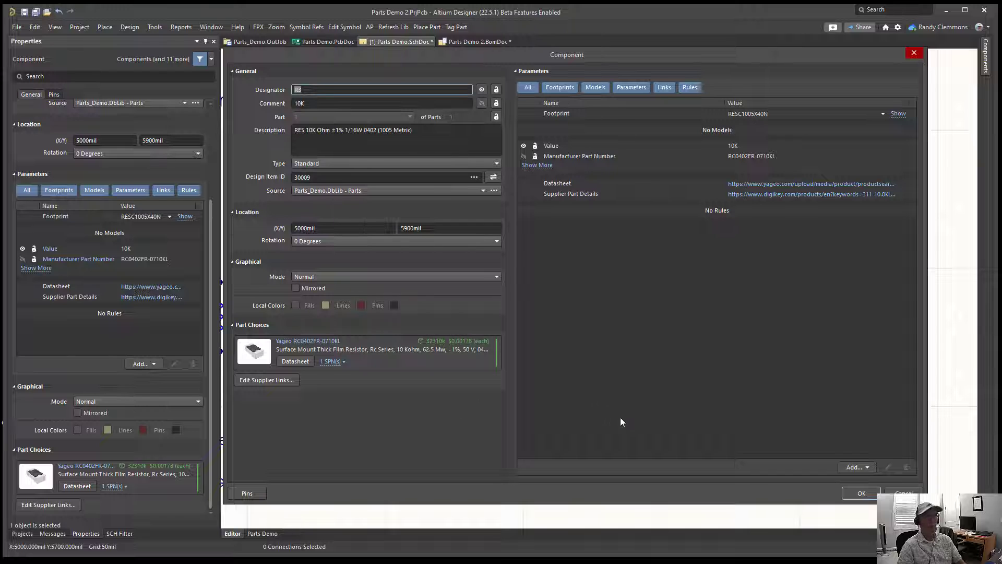
pyautogui.click(862, 494)
pyautogui.click(684, 426)
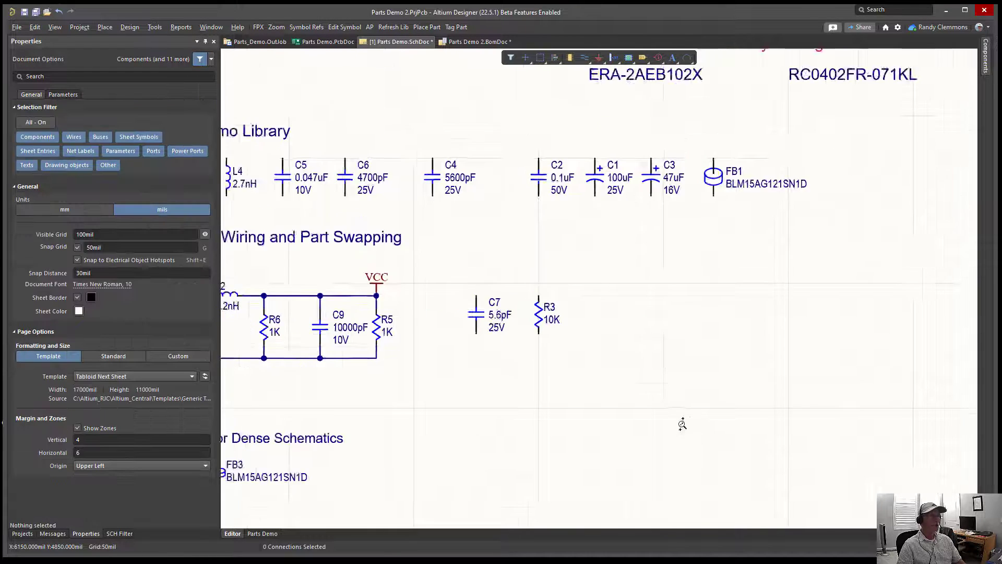
# Step: Review the advanced options for Octopart searches and part number pushing in the Parts database configuration, and close it
pyautogui.keyDown('ctrl'); pyautogui.scroll(-2, 682, 424); pyautogui.keyUp('ctrl')
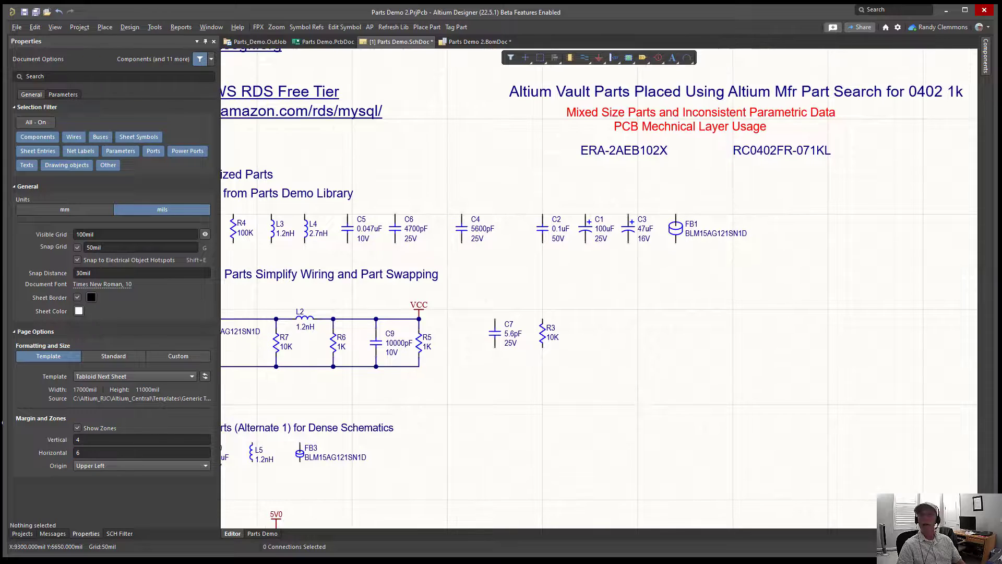
pyautogui.moveTo(1001, 94); pyautogui.dragTo(236, 89)
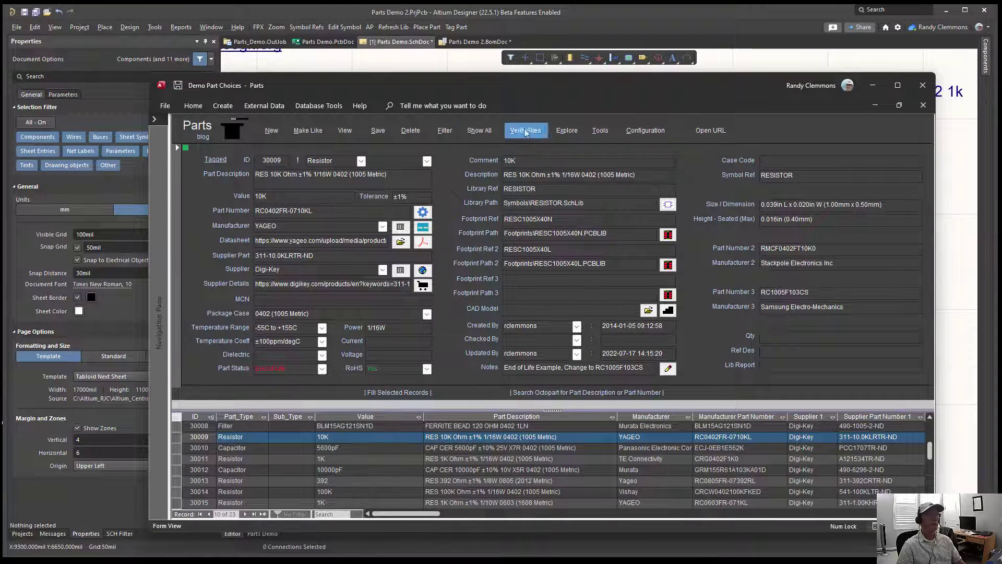
pyautogui.click(646, 130)
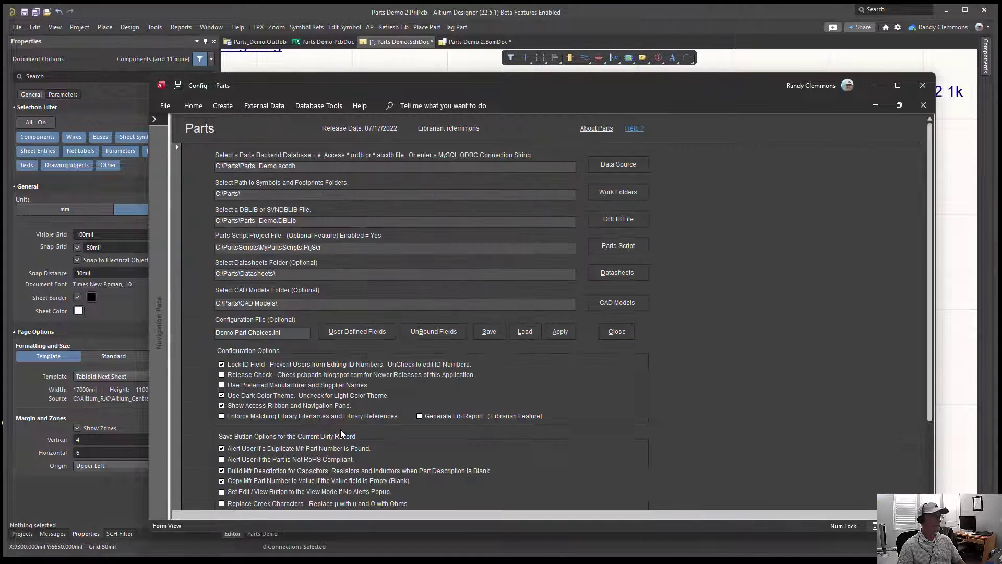
pyautogui.scroll(-3, 341, 434)
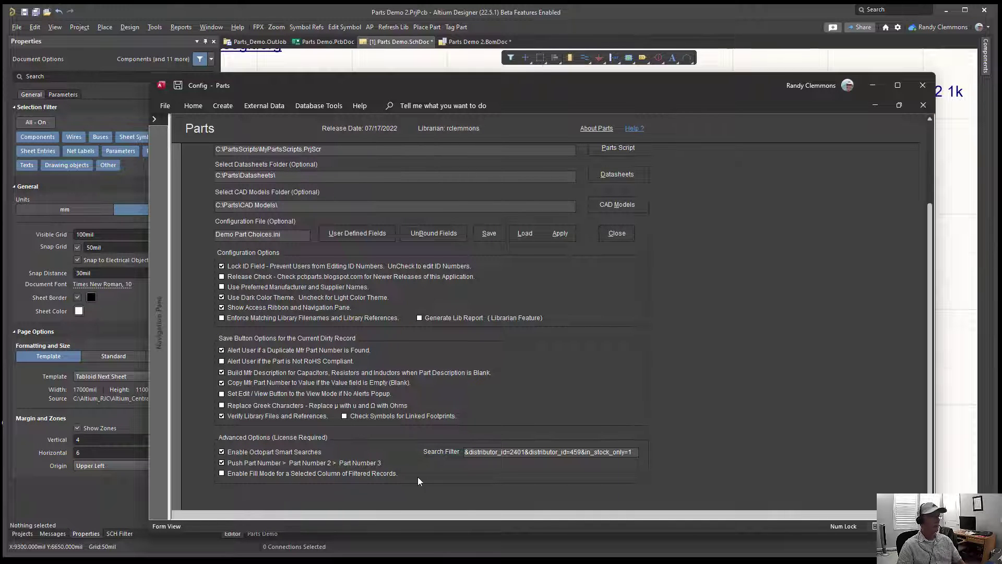
pyautogui.click(618, 233)
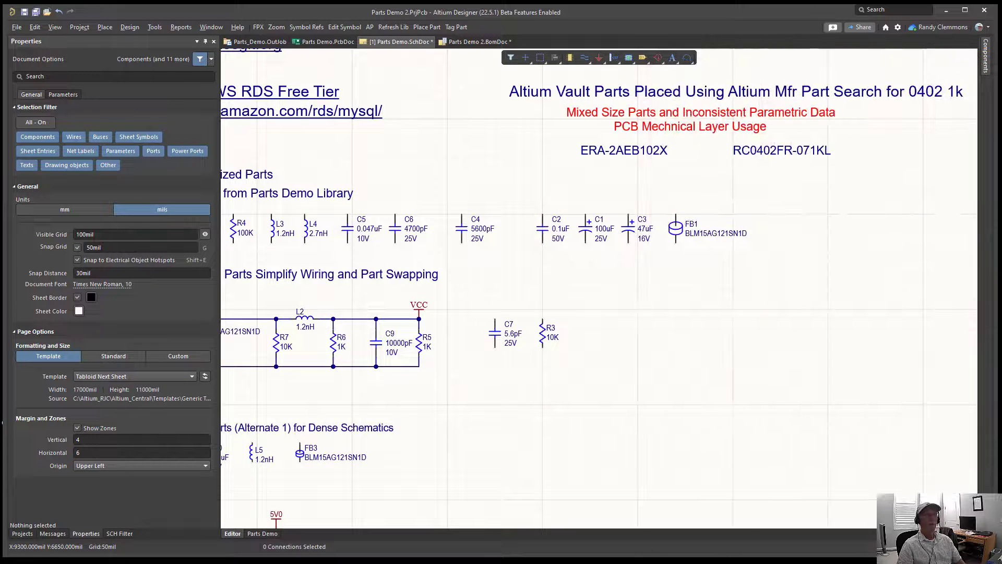
# Step: Delete all workspace library components (30020, 30021 and 30022) together with their related items, and refresh the component list
pyautogui.click(986, 65)
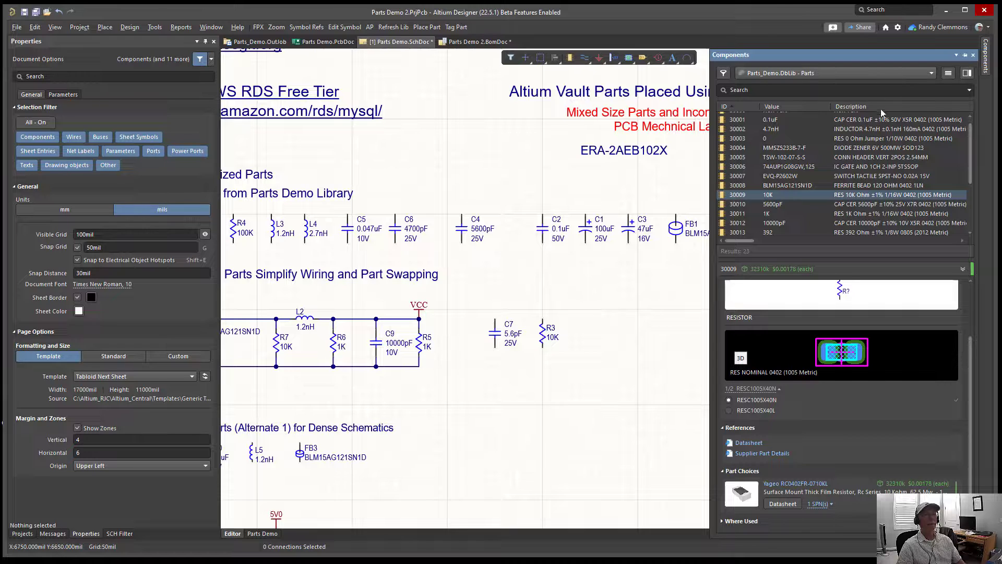
pyautogui.click(932, 74)
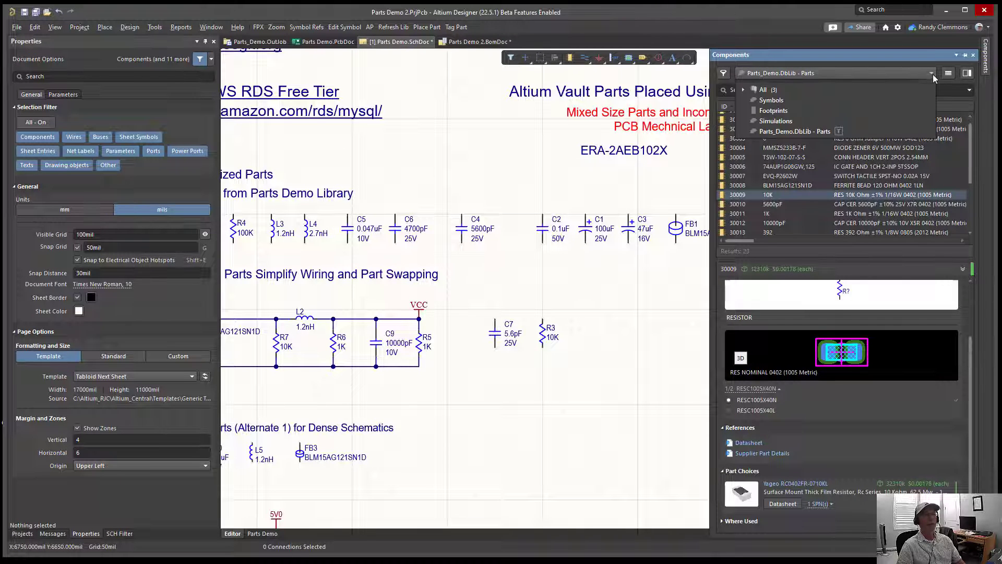
pyautogui.click(780, 92)
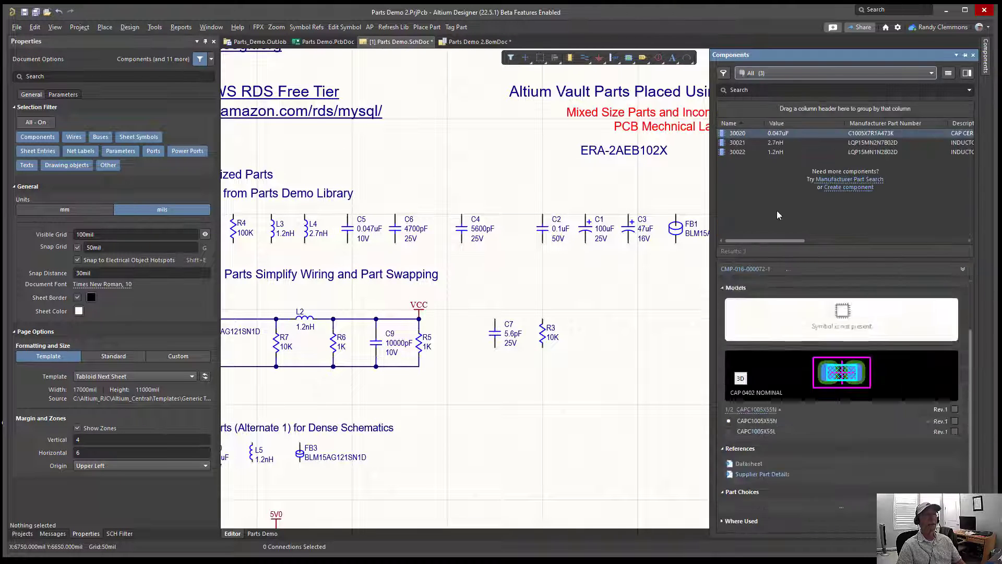
pyautogui.hotkey('ctrl', 'a')
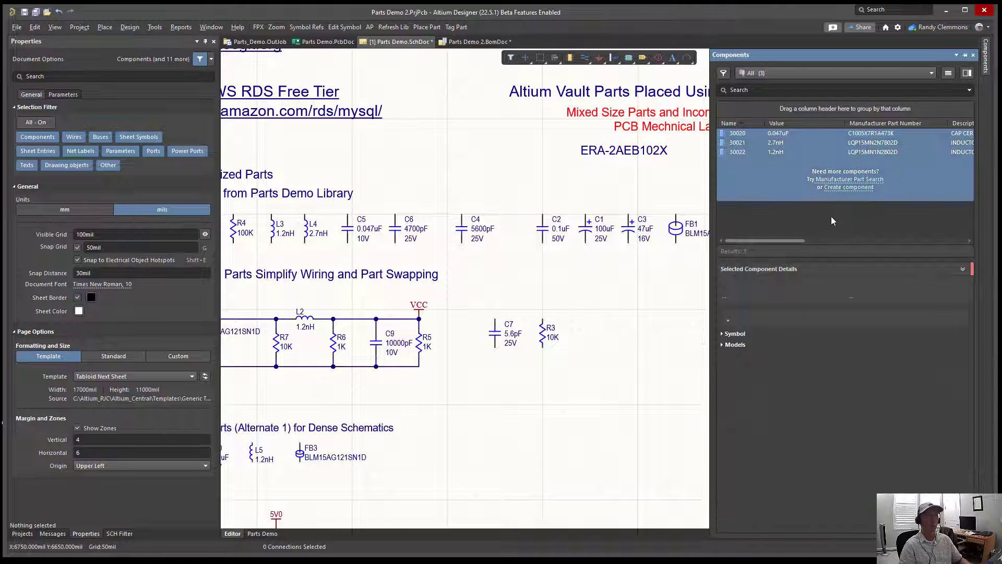
pyautogui.rightClick(781, 171)
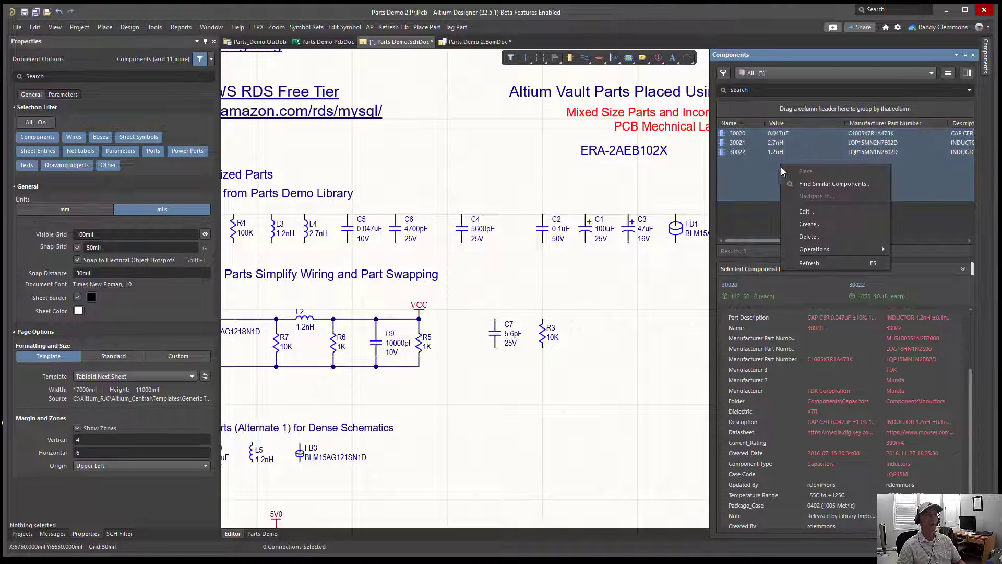
pyautogui.click(809, 237)
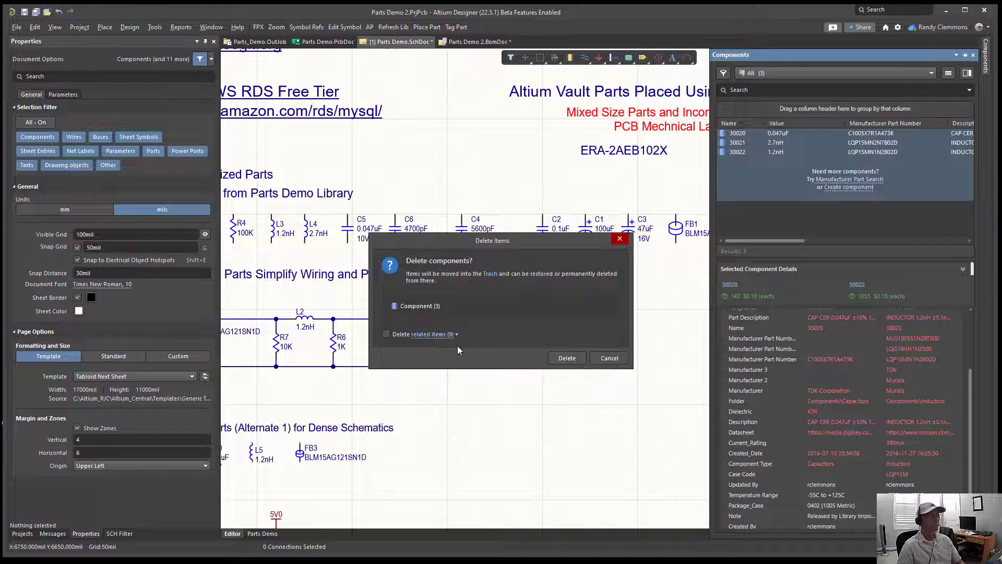
pyautogui.click(565, 358)
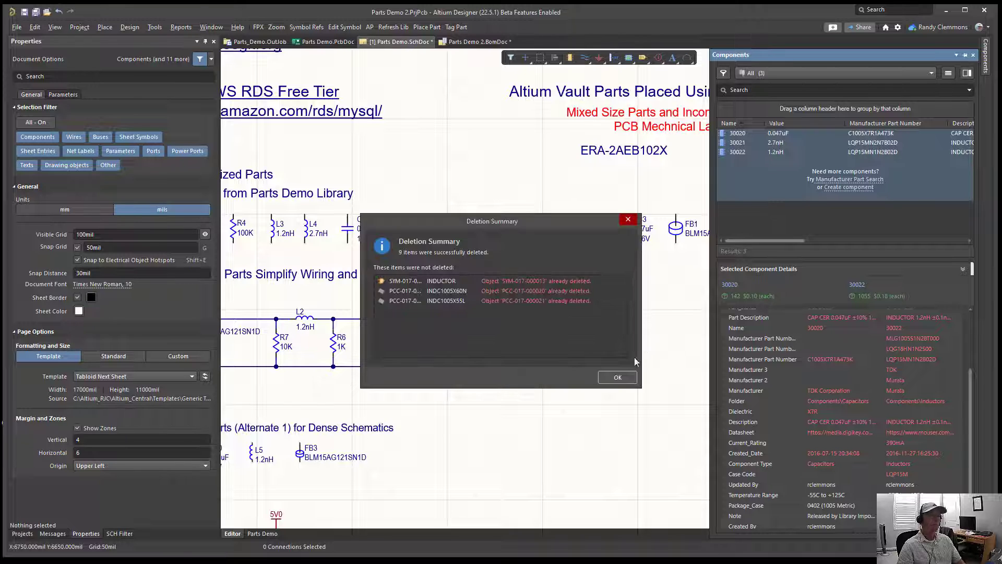
pyautogui.click(619, 375)
pyautogui.rightClick(769, 164)
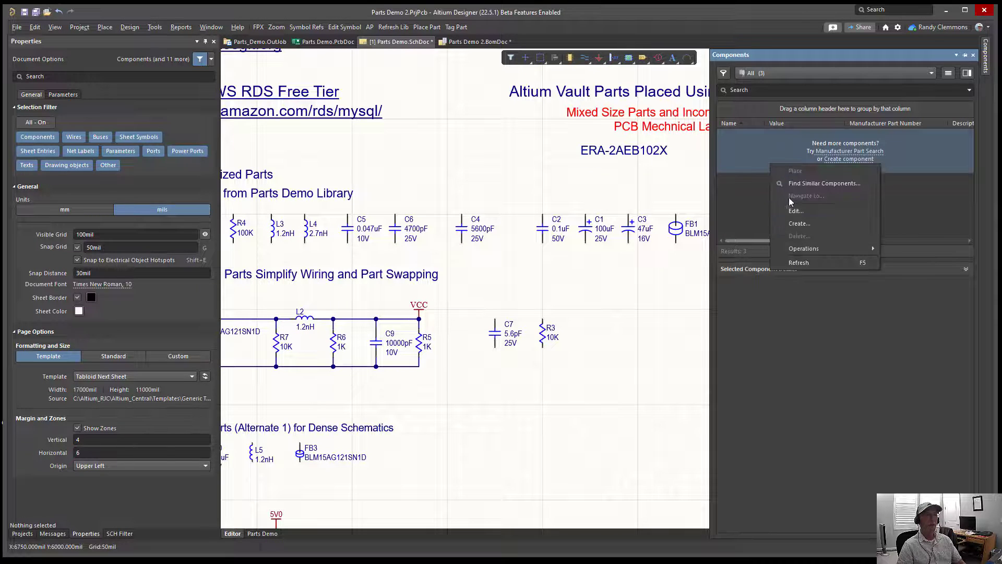
pyautogui.click(794, 263)
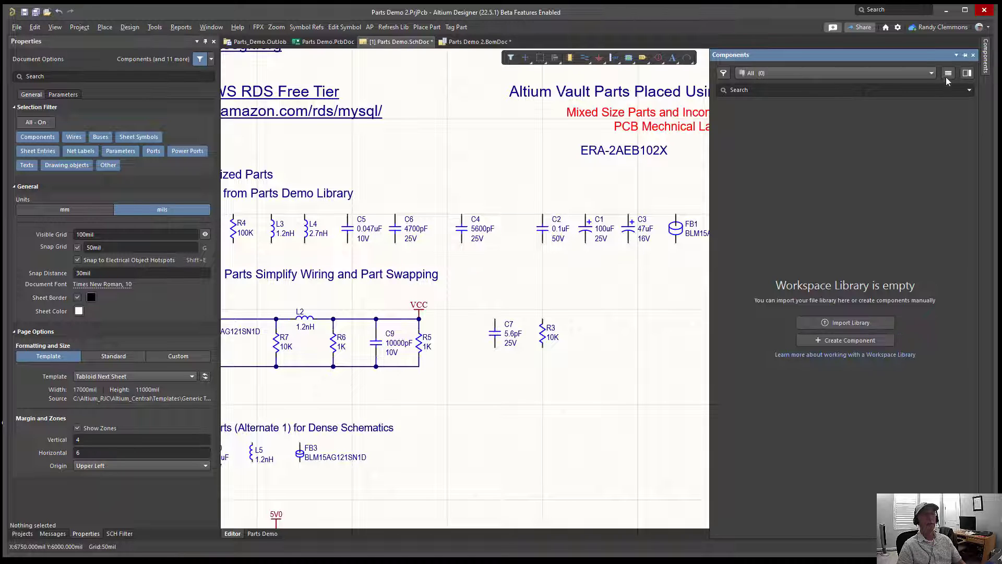
# Step: Switch the component list back to the Parts_Demo.DbLib - Parts library and browse its parts
pyautogui.click(931, 73)
pyautogui.click(809, 127)
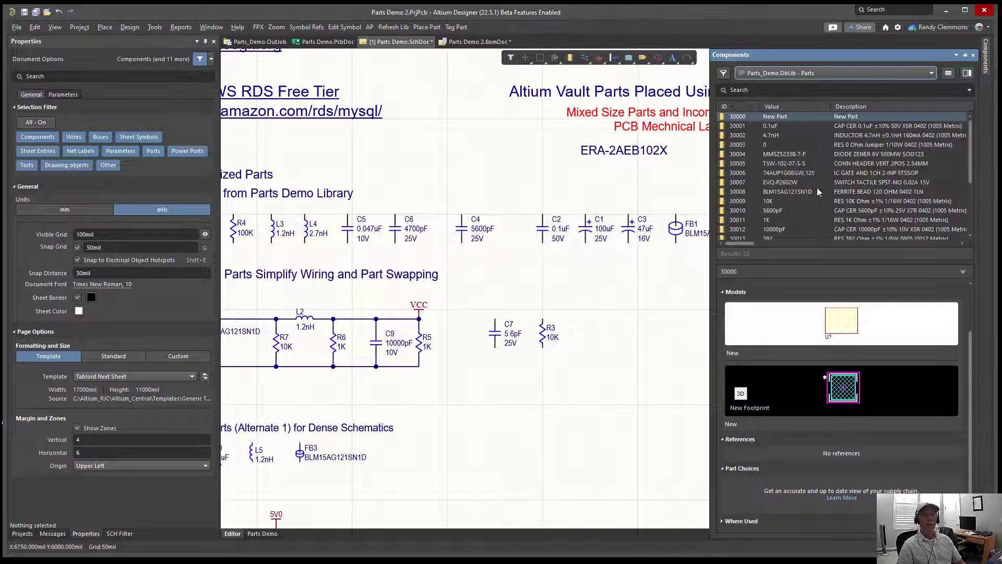
pyautogui.scroll(-4, 817, 210)
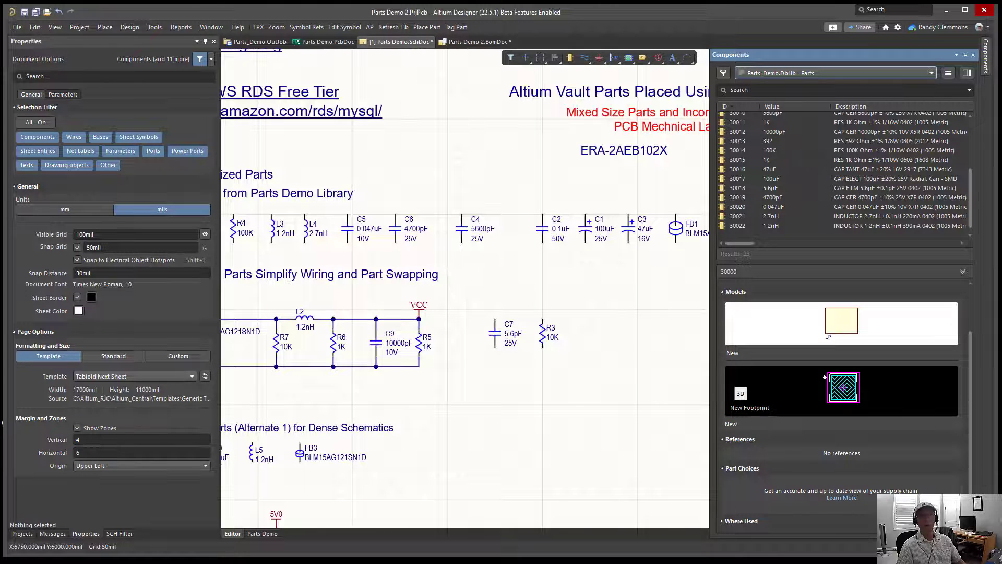
# Step: Bring the Parts database window over the schematic to view record 30009, and move it away again
pyautogui.moveTo(1001, 86); pyautogui.dragTo(512, 72)
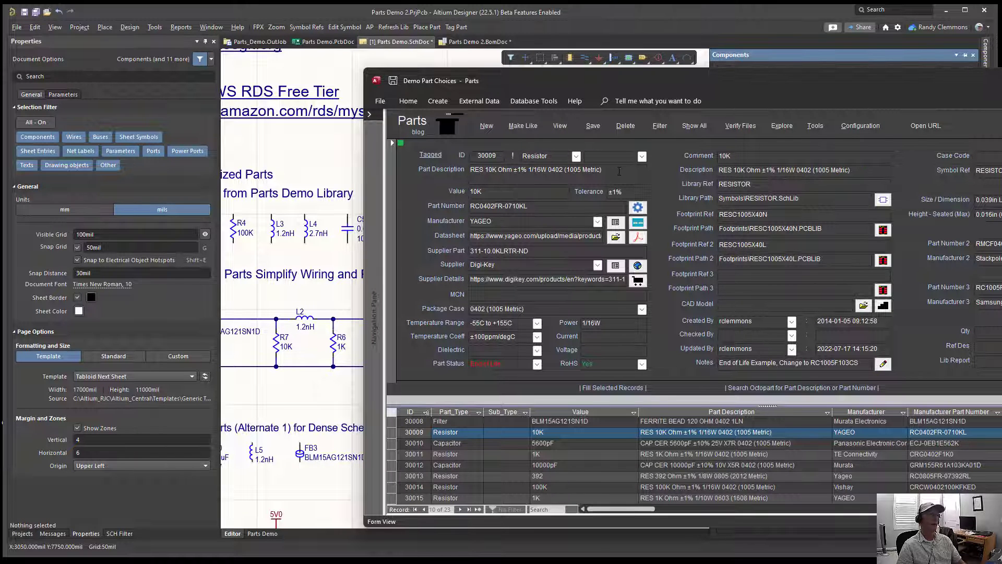
pyautogui.click(438, 172)
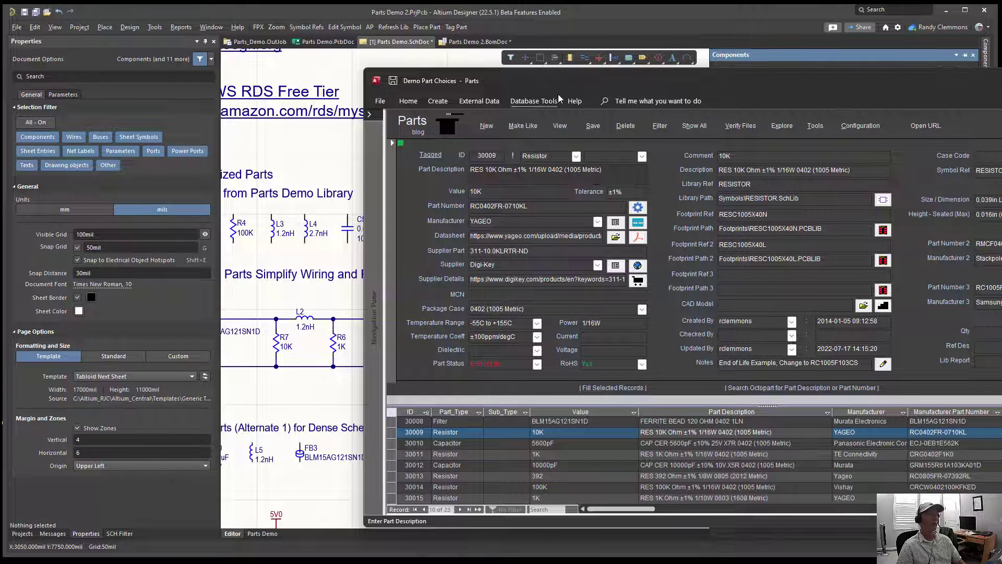
pyautogui.moveTo(545, 83); pyautogui.dragTo(1001, 91)
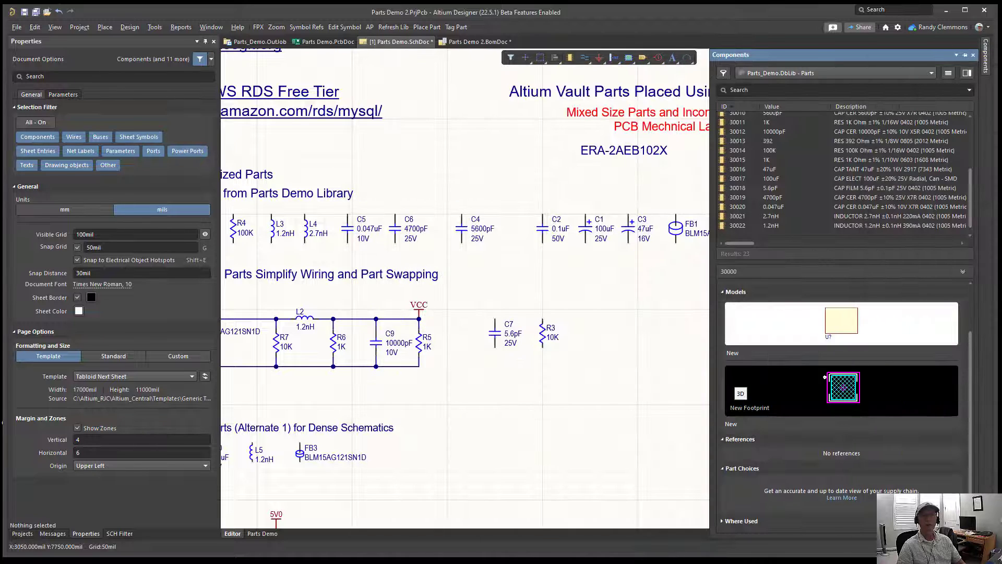
# Step: Open the Library Importer for Parts_Demo.DbLib in advanced mode and collapse the component list to make room for the import preview
pyautogui.click(949, 73)
pyautogui.click(908, 88)
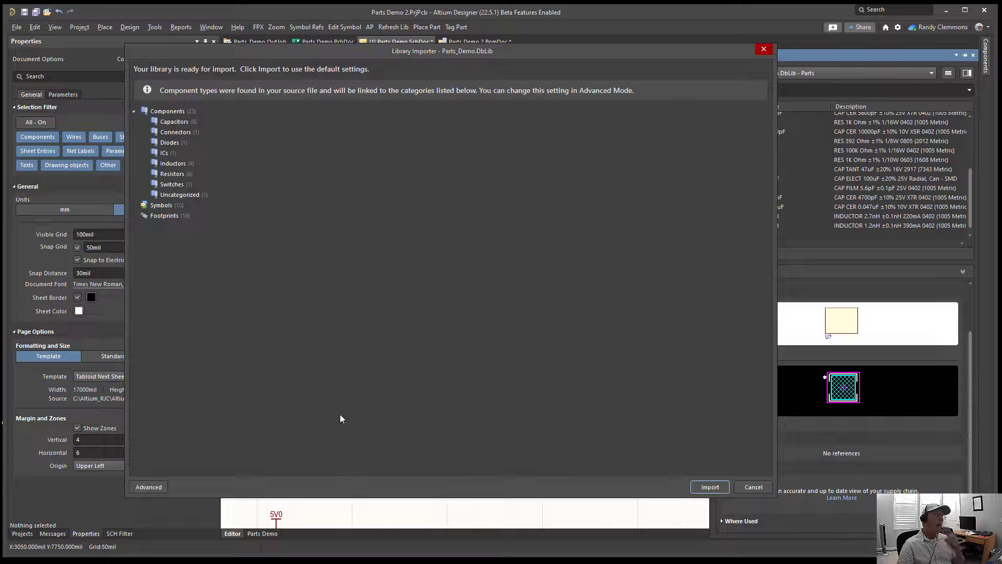
pyautogui.click(147, 486)
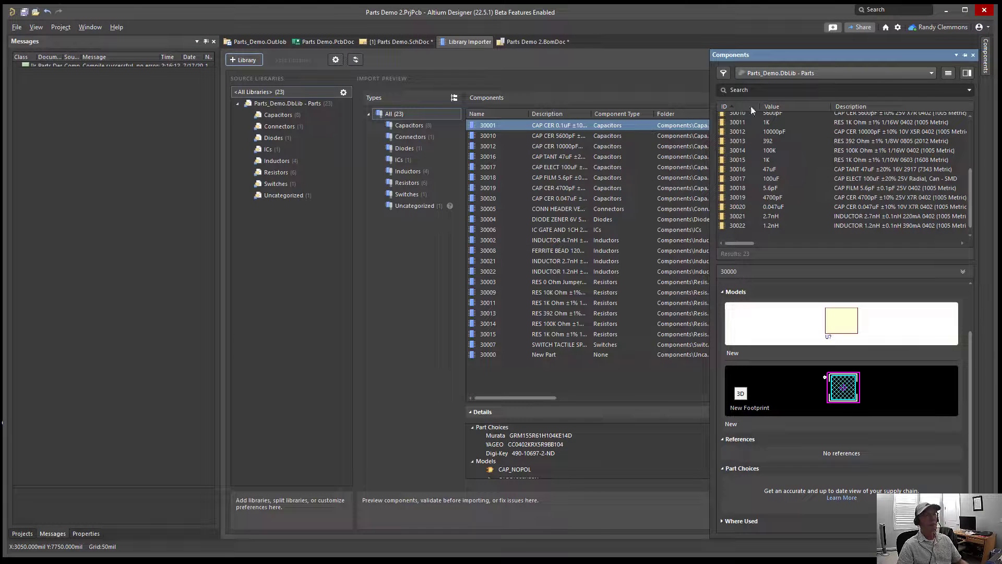
pyautogui.click(965, 55)
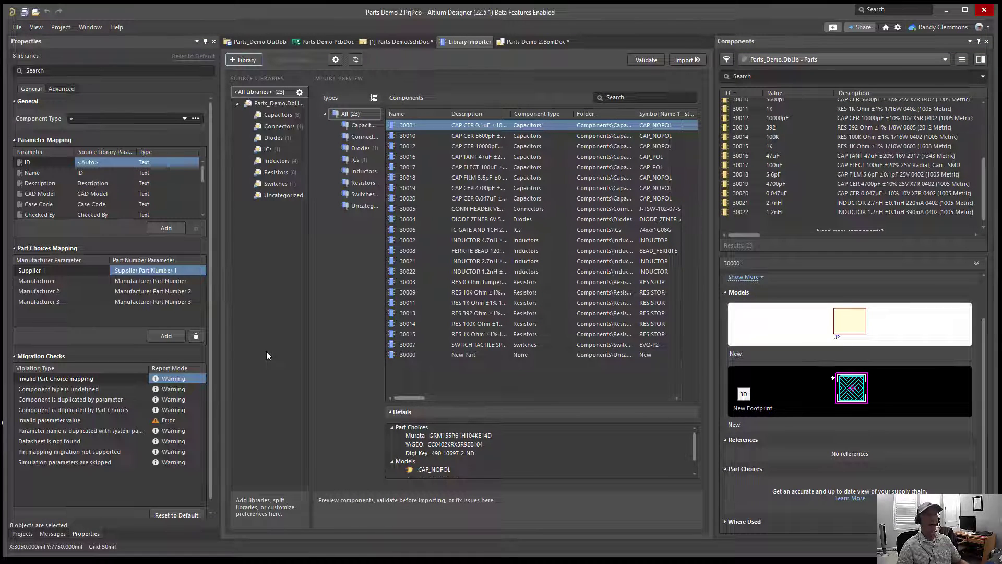
pyautogui.click(980, 45)
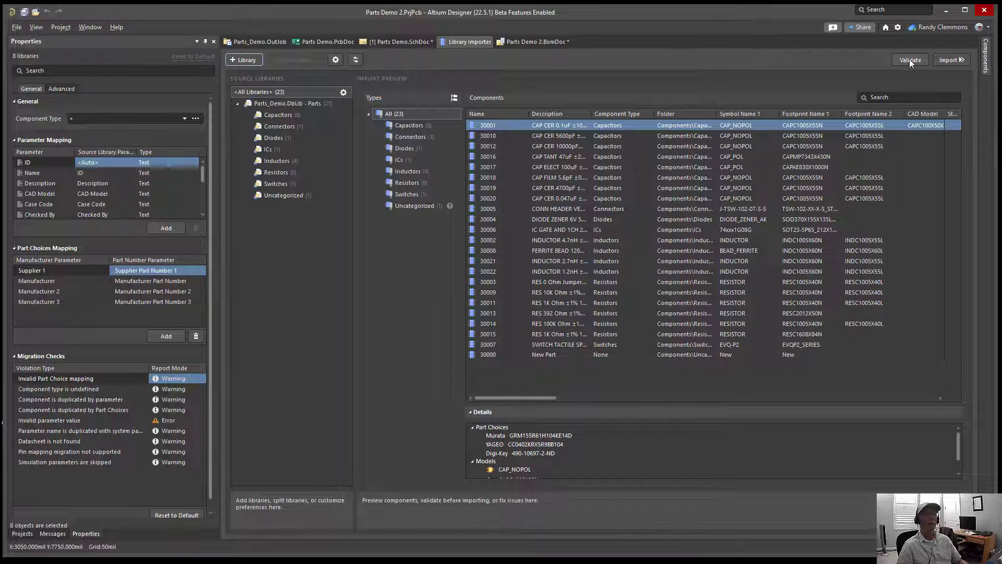
# Step: Validate the library import and set the component type of part 30000 to New
pyautogui.click(910, 60)
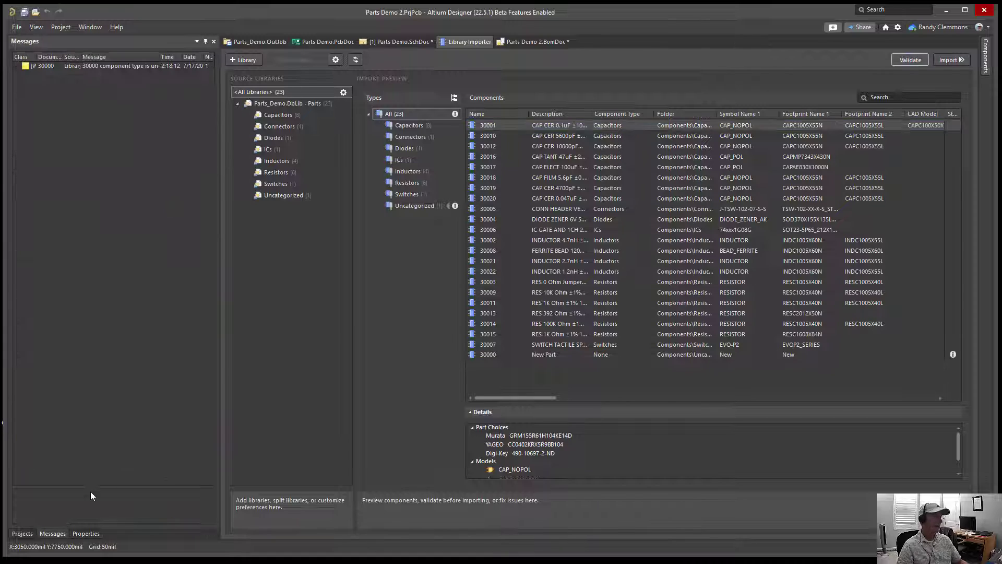
pyautogui.click(102, 65)
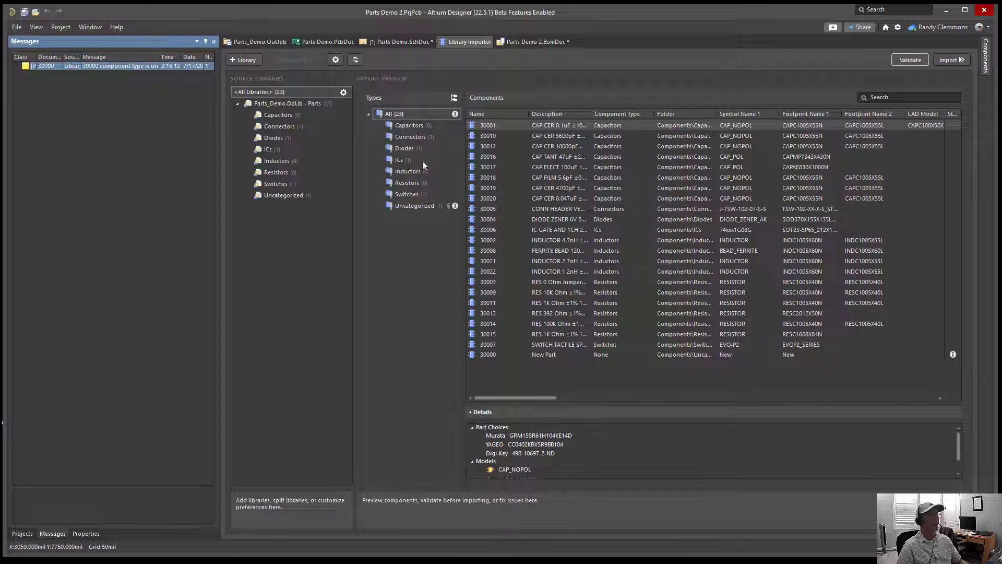
pyautogui.click(607, 355)
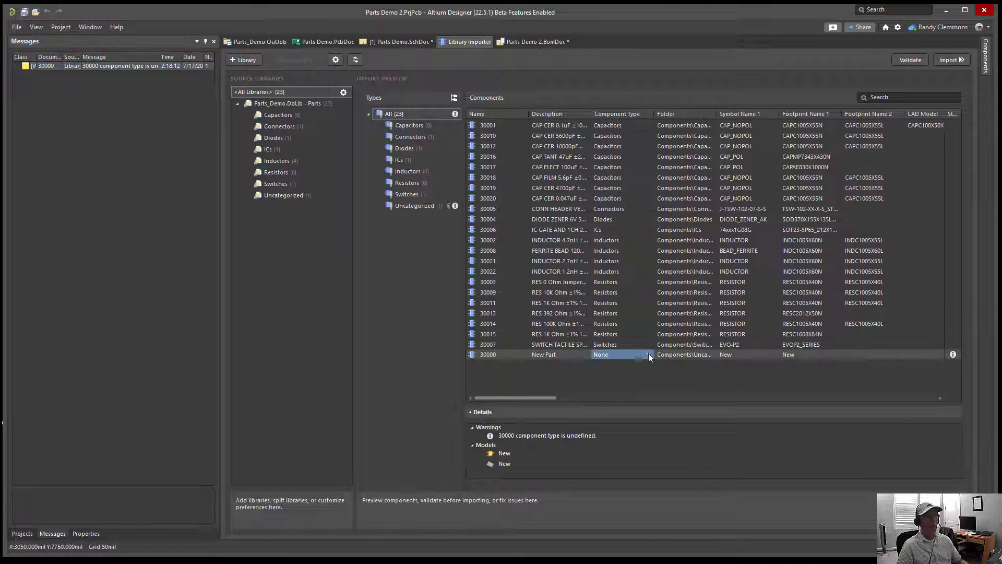
pyautogui.click(649, 355)
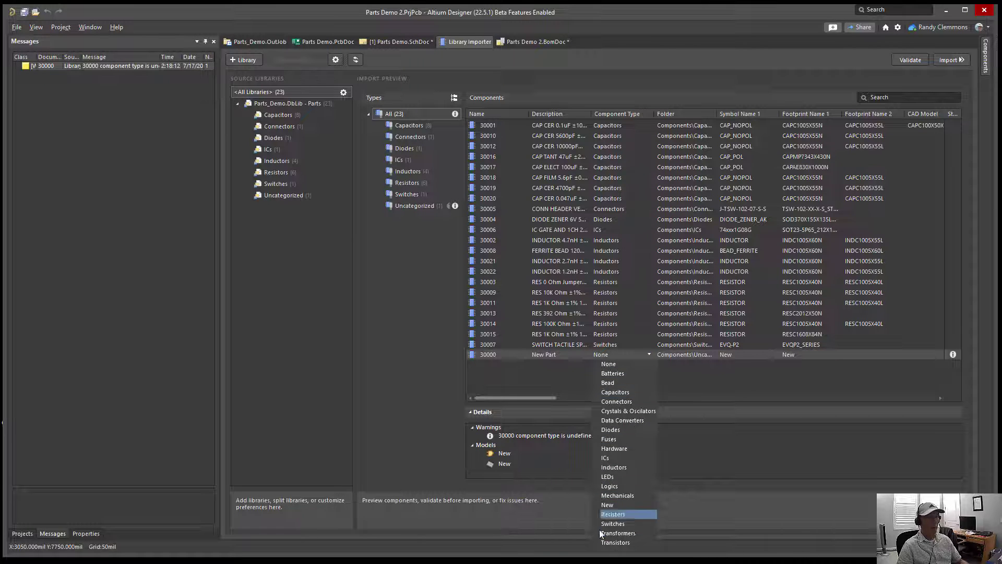
pyautogui.click(606, 505)
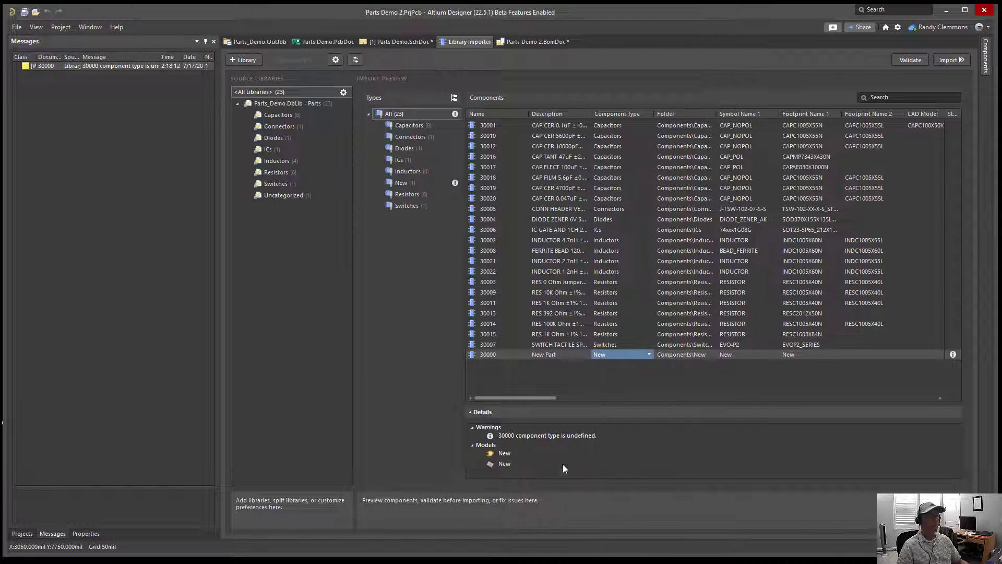
# Step: Revalidate the Parts_Demo.DbLib library and import its components into the workspace
pyautogui.click(905, 61)
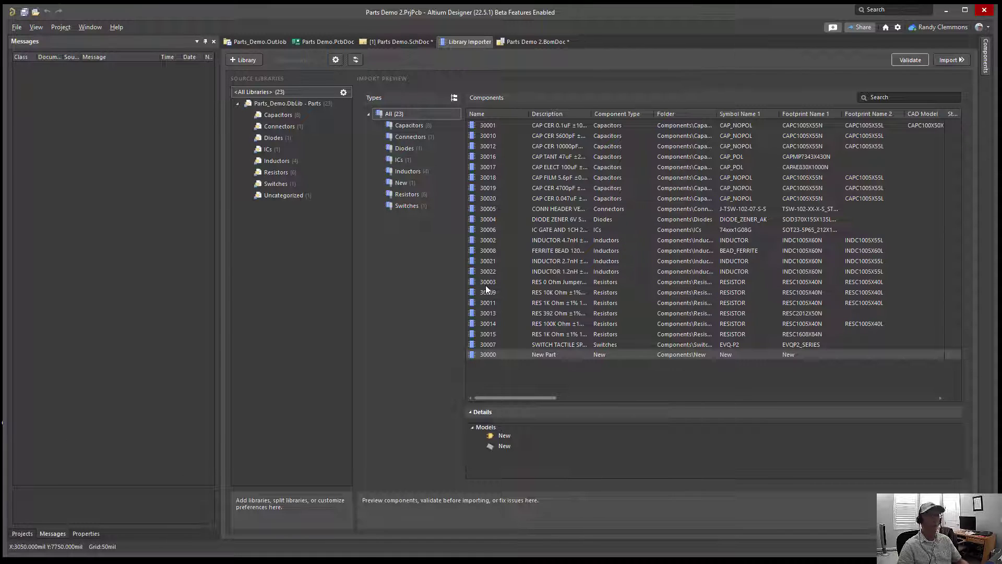
pyautogui.click(957, 64)
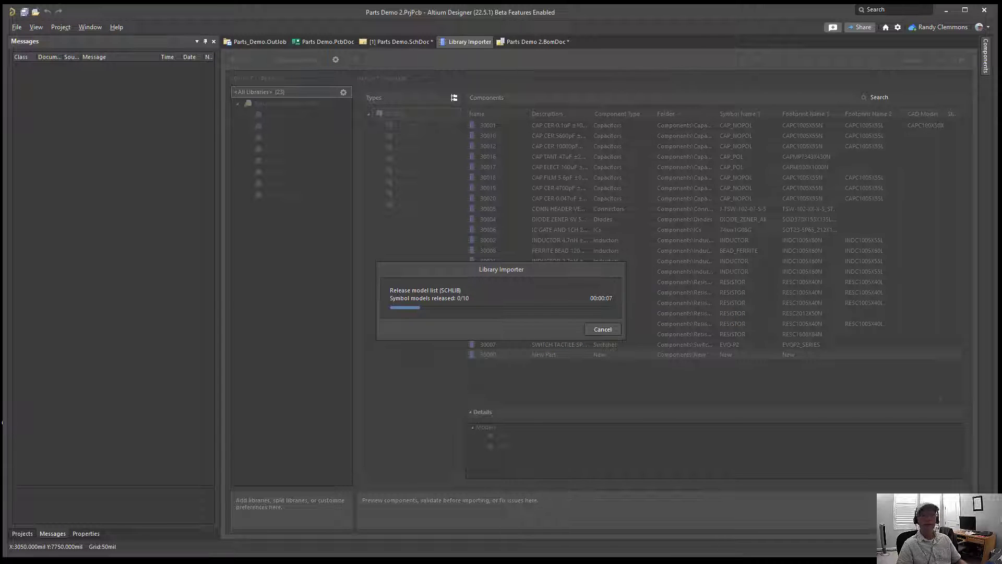
# Step: Switch to the Parts database, open its blog, and download the 64-bit Parts zip file from the Download Parts page
pyautogui.moveTo(1001, 84); pyautogui.dragTo(295, 53)
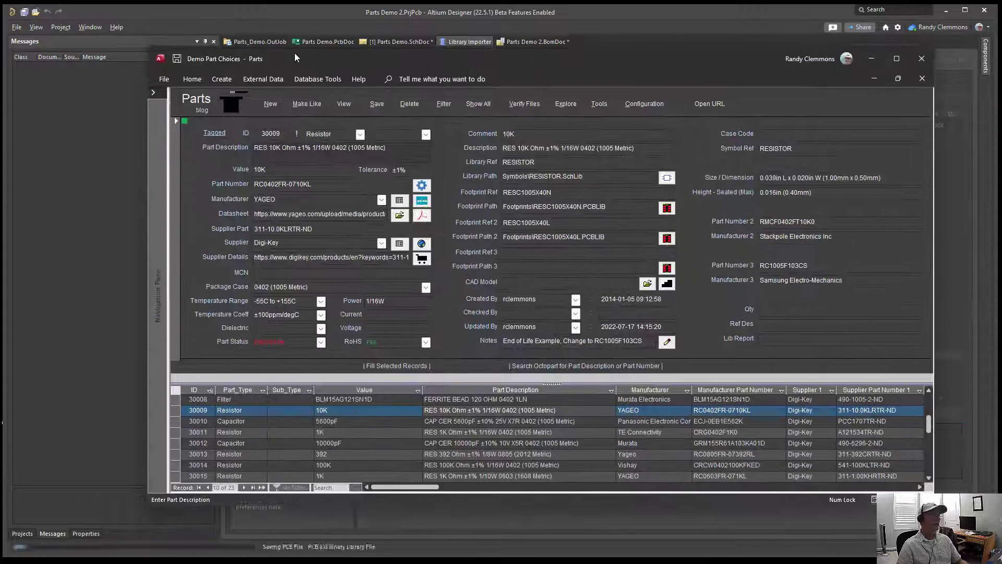
pyautogui.click(202, 111)
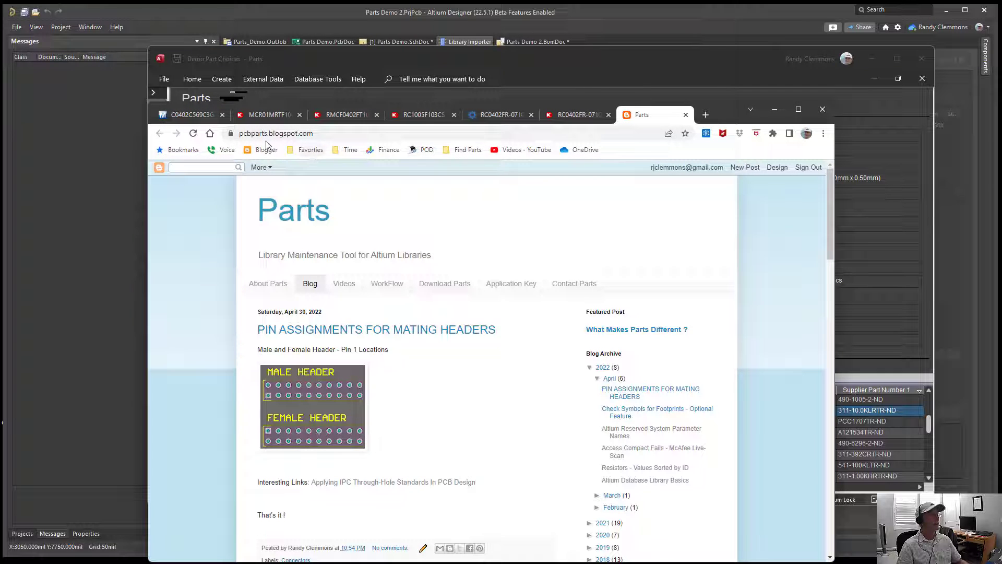
pyautogui.click(329, 133)
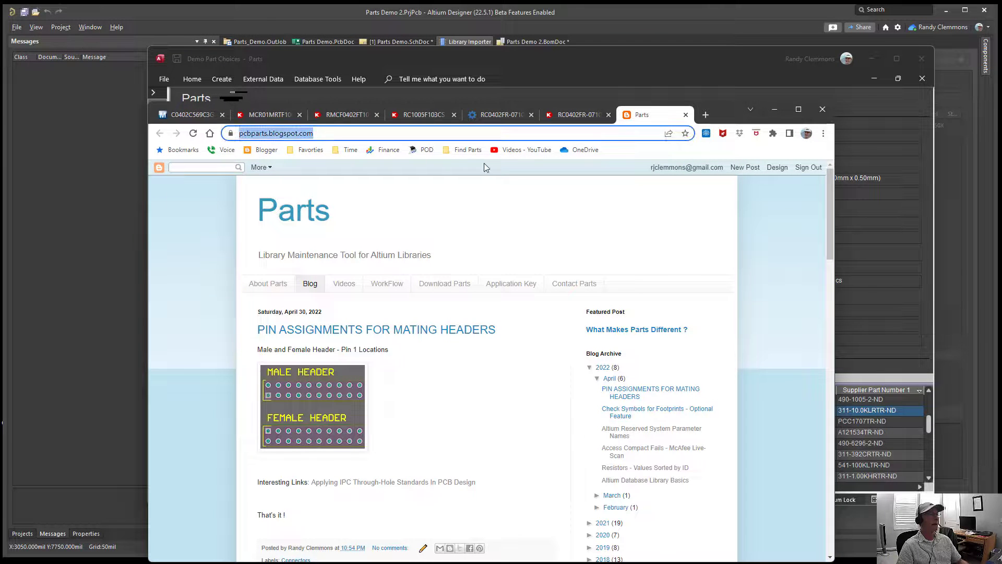
pyautogui.click(456, 283)
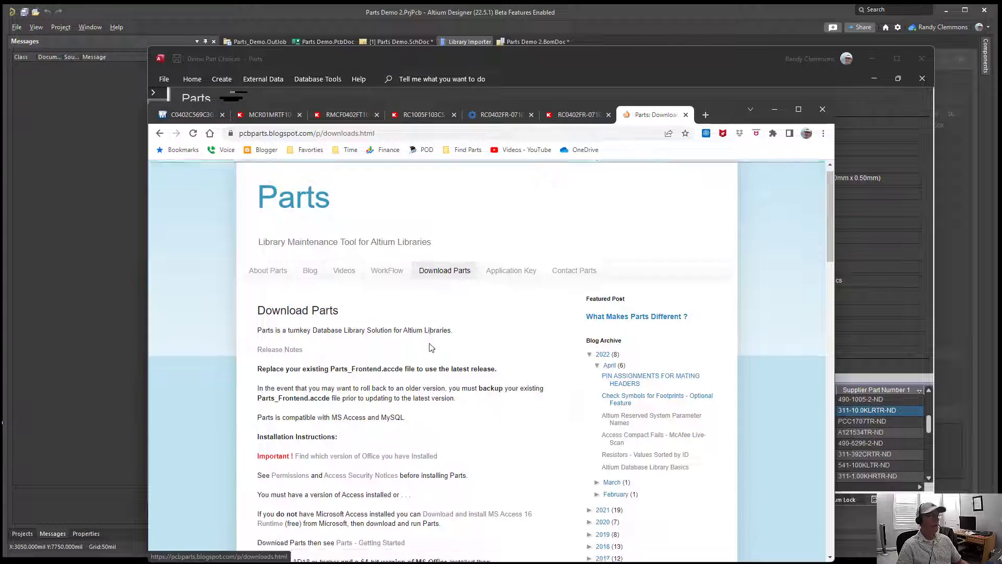
pyautogui.scroll(-4, 327, 369)
pyautogui.click(280, 423)
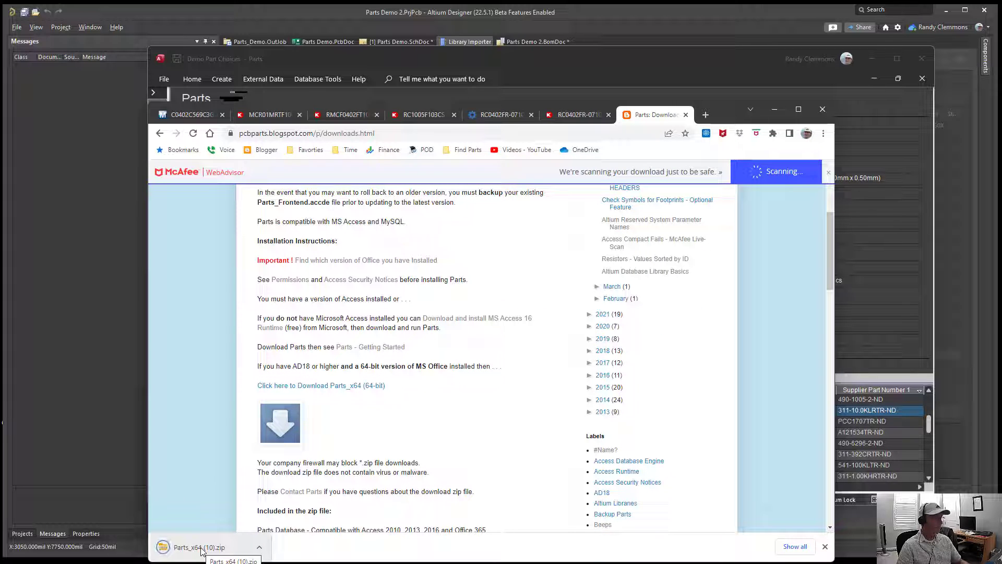
# Step: Examine the contents of the downloaded Parts_x64 zip and the installed Parts folder, and minimize the windows to return to Altium Designer
pyautogui.click(203, 549)
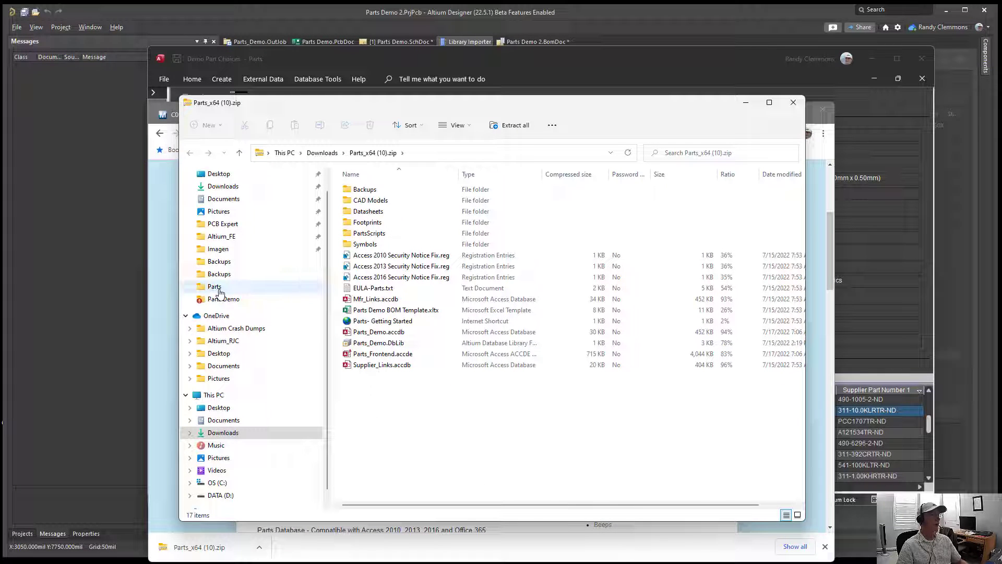
pyautogui.click(218, 289)
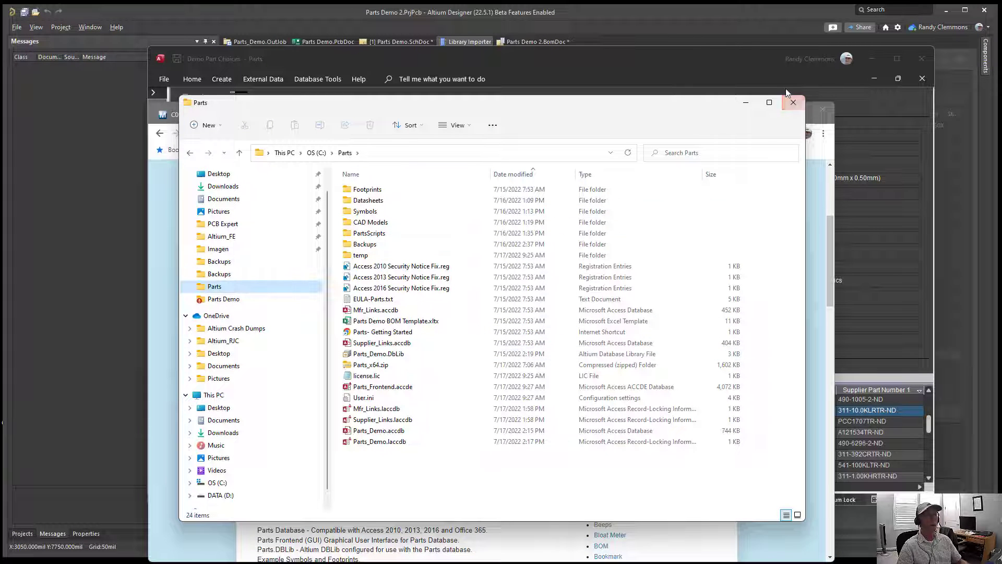
pyautogui.click(746, 103)
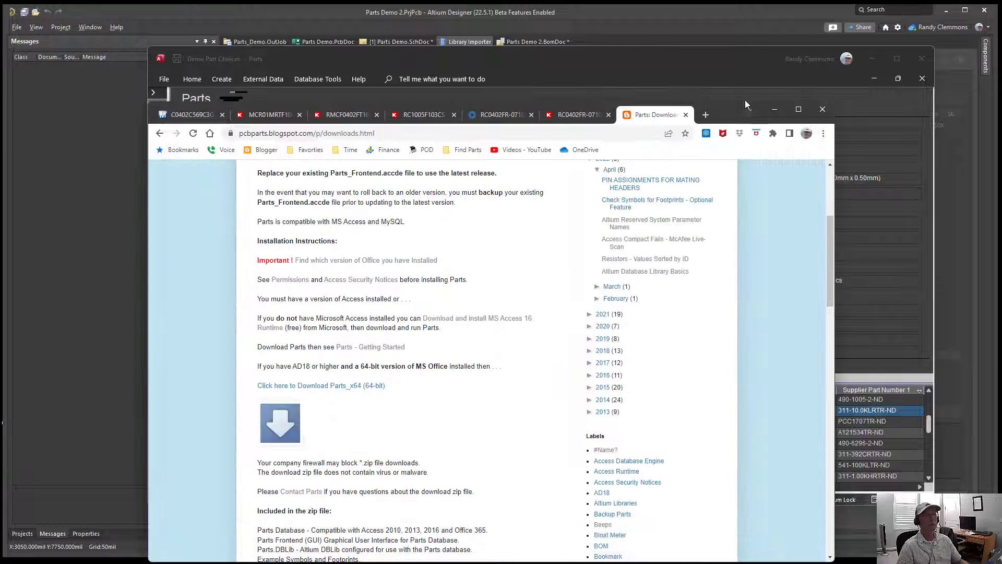
pyautogui.click(773, 109)
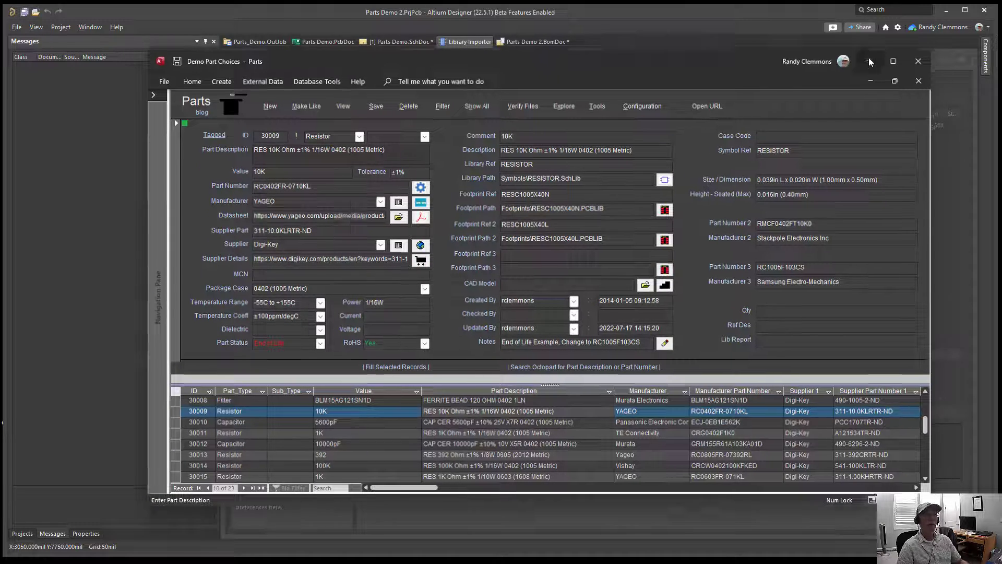
pyautogui.click(871, 62)
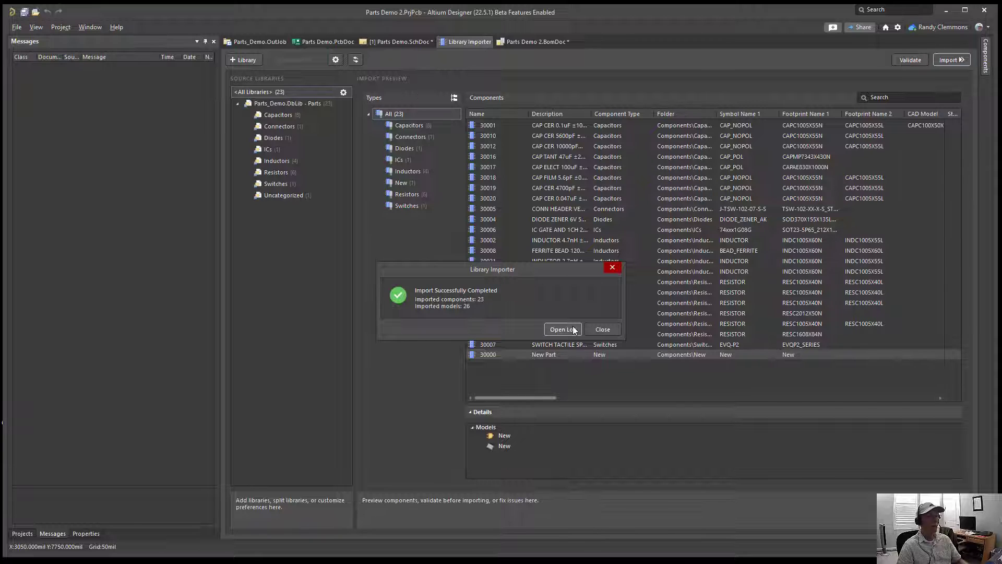
# Step: Review the library import log, and close the importing report and the Library Importer
pyautogui.click(572, 328)
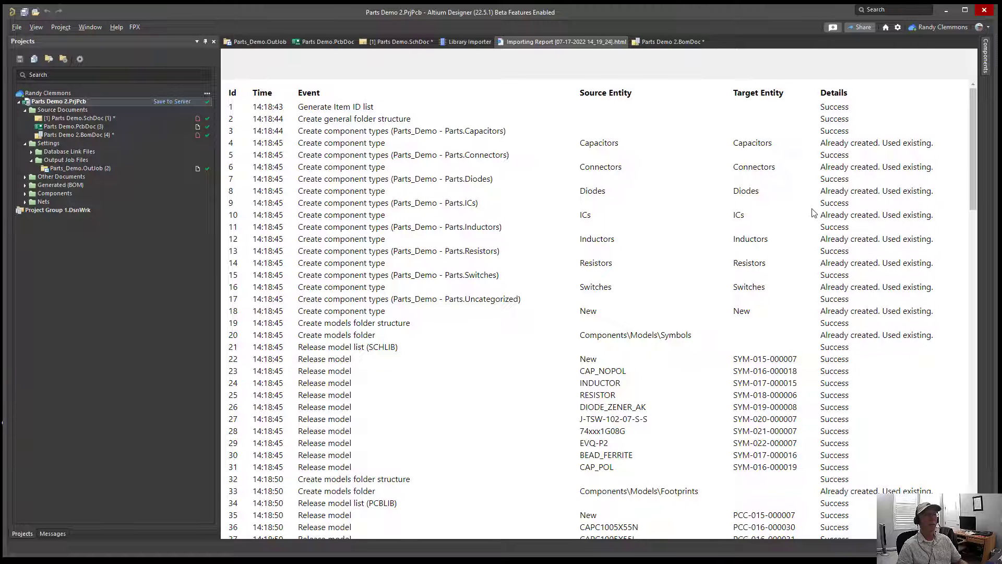
pyautogui.scroll(-3, 834, 294)
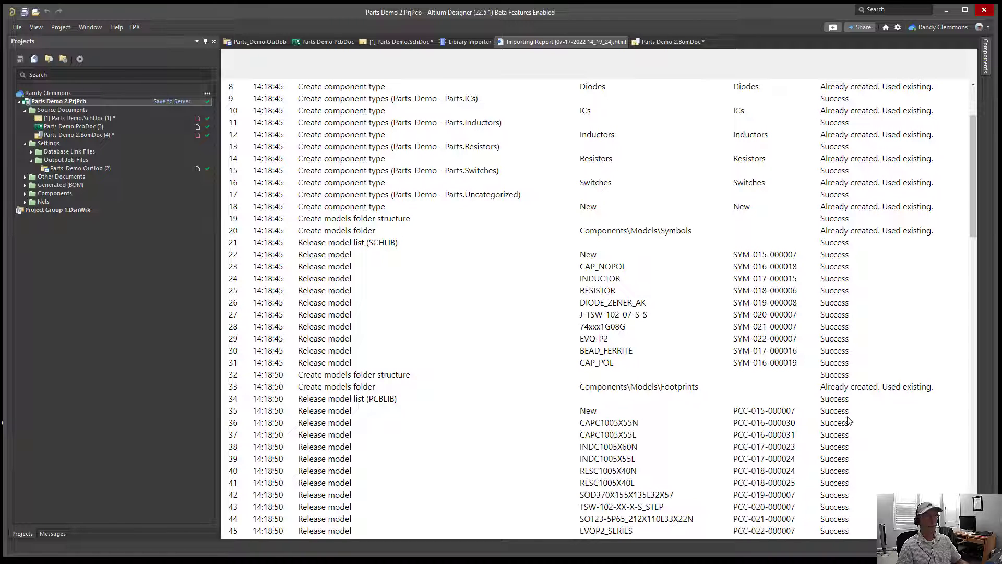
pyautogui.scroll(-2, 843, 422)
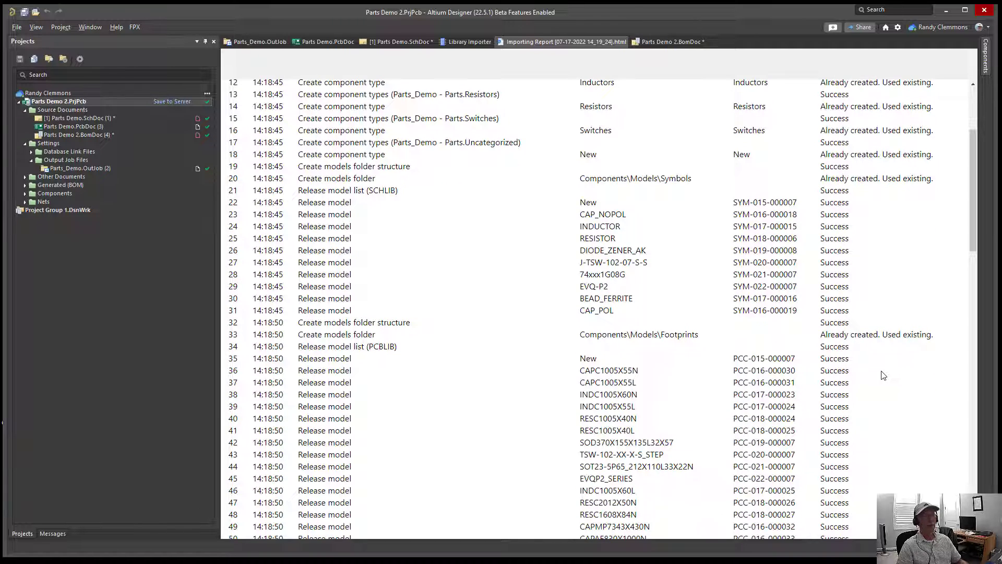
pyautogui.scroll(6, 883, 375)
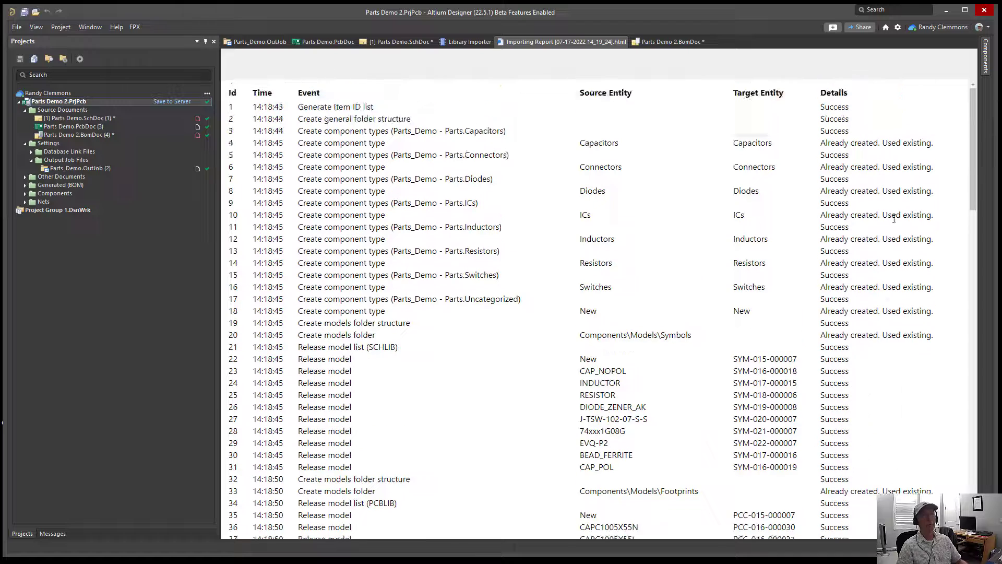
pyautogui.rightClick(523, 41)
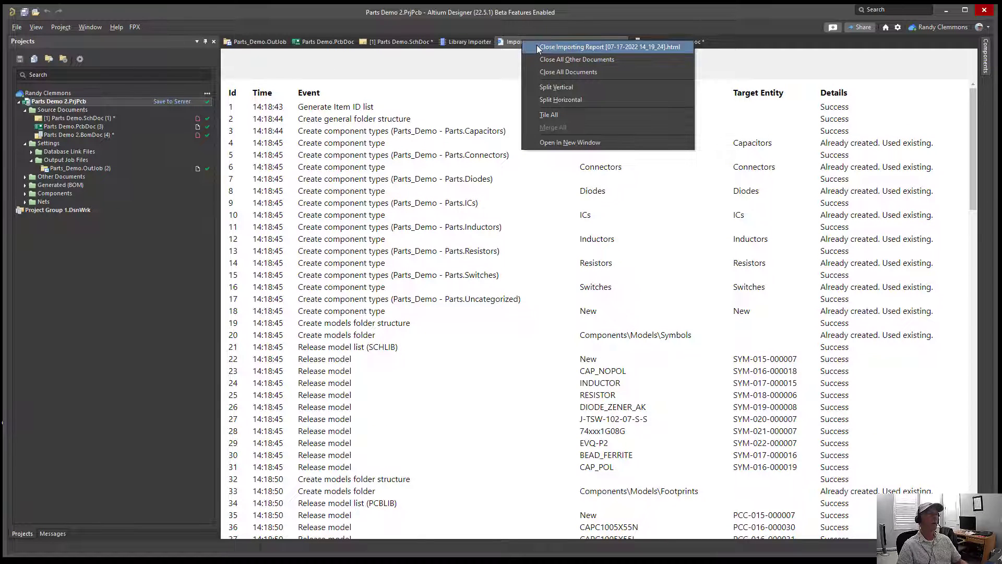
pyautogui.click(537, 46)
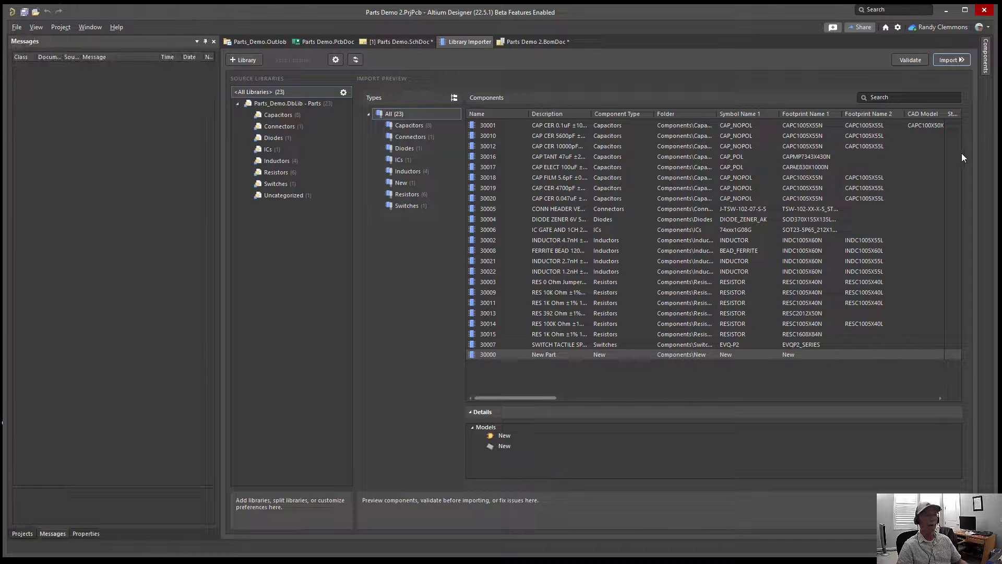
pyautogui.rightClick(456, 45)
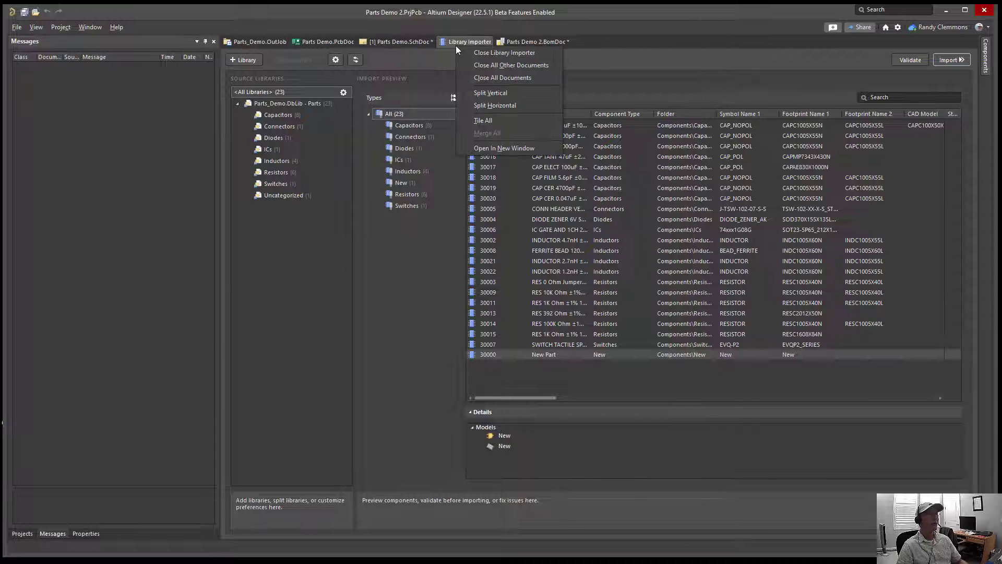
pyautogui.click(468, 52)
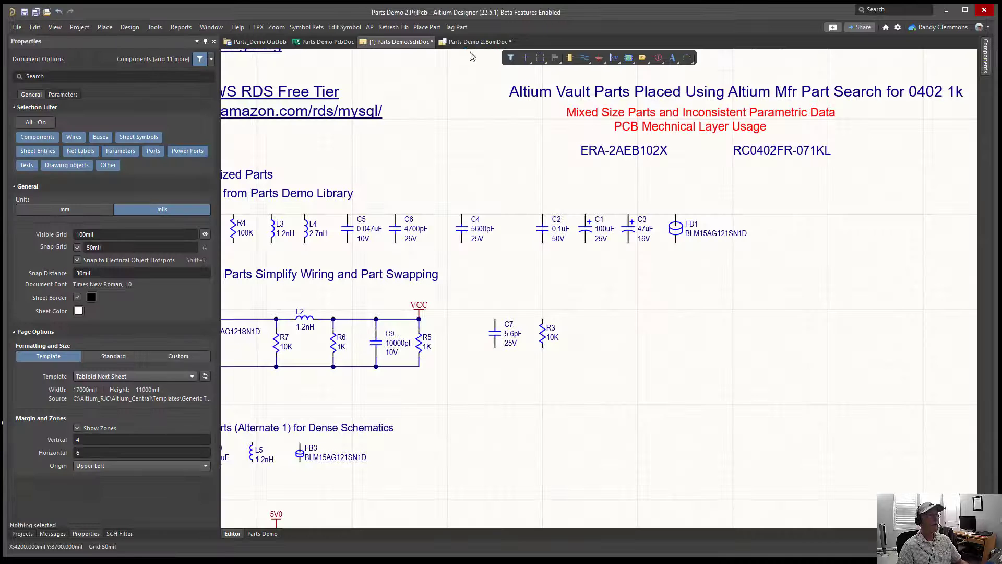
# Step: Pin the component list beside the schematic, switch it to All workspace components, and browse the imported parts
pyautogui.click(986, 64)
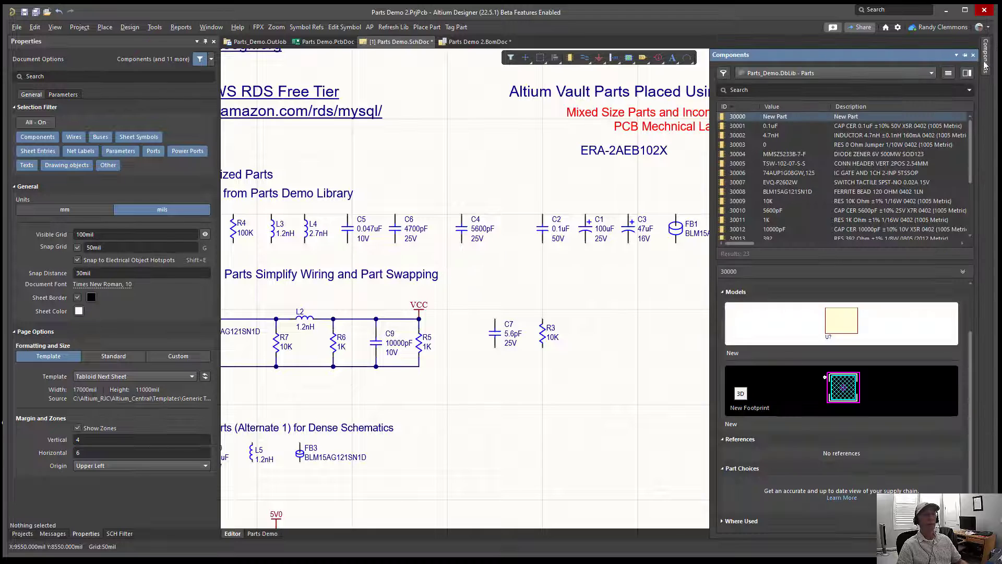
pyautogui.click(966, 55)
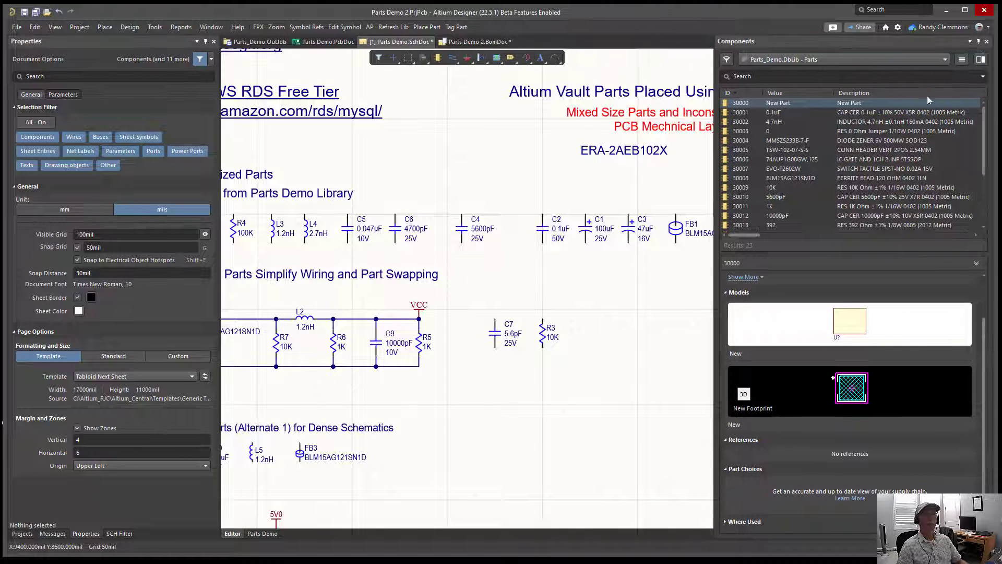
pyautogui.click(943, 60)
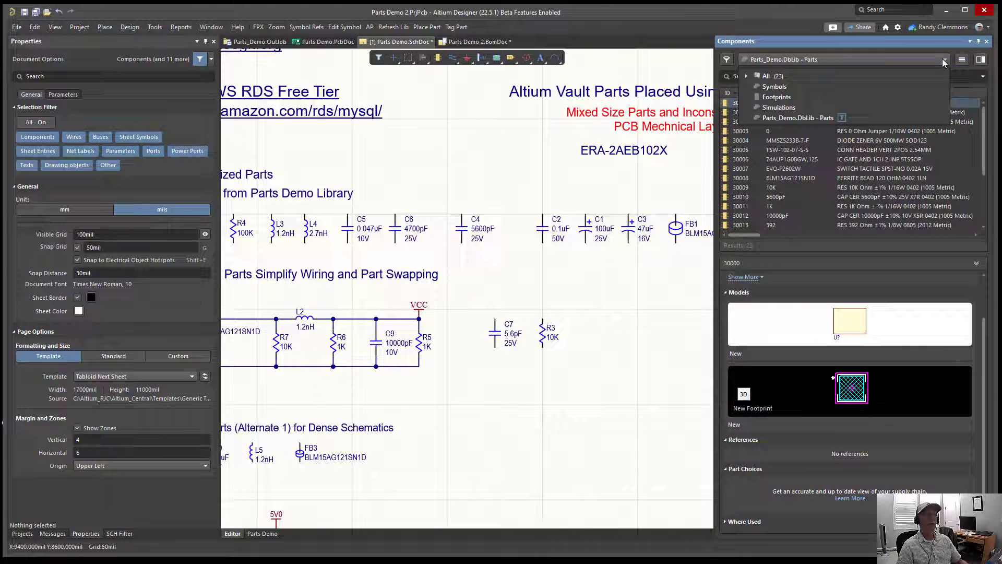
pyautogui.click(775, 77)
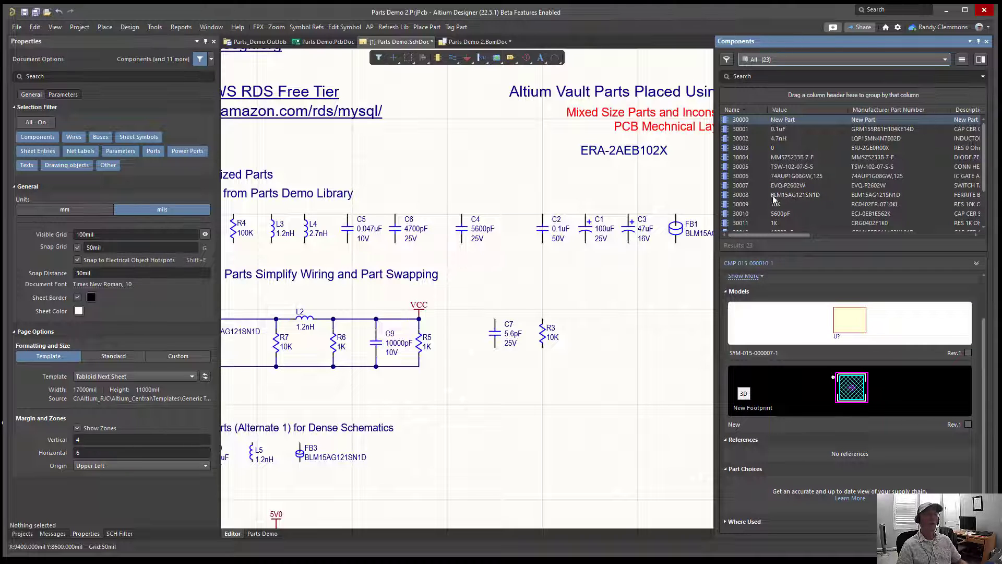
pyautogui.scroll(-3, 766, 175)
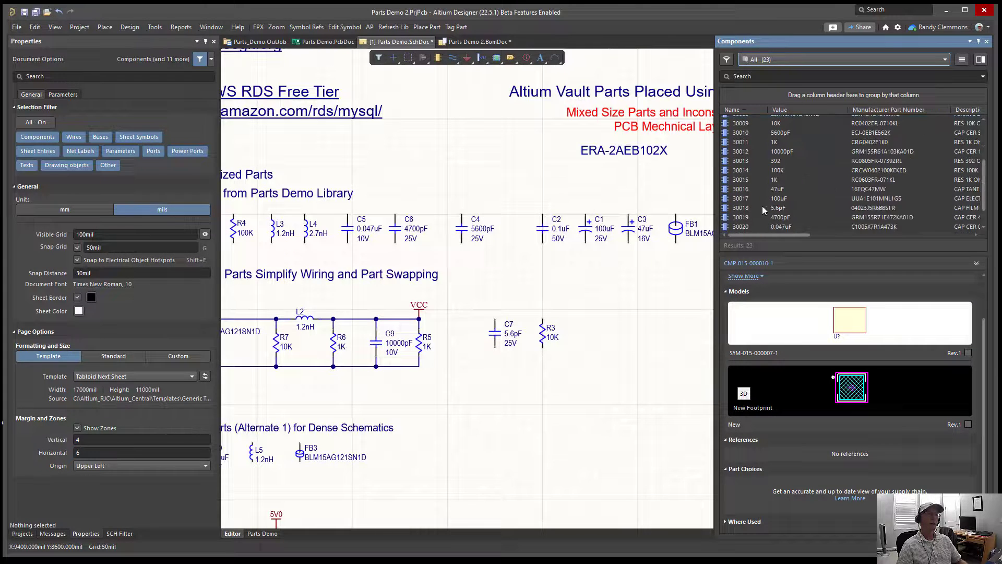
pyautogui.scroll(-2, 765, 221)
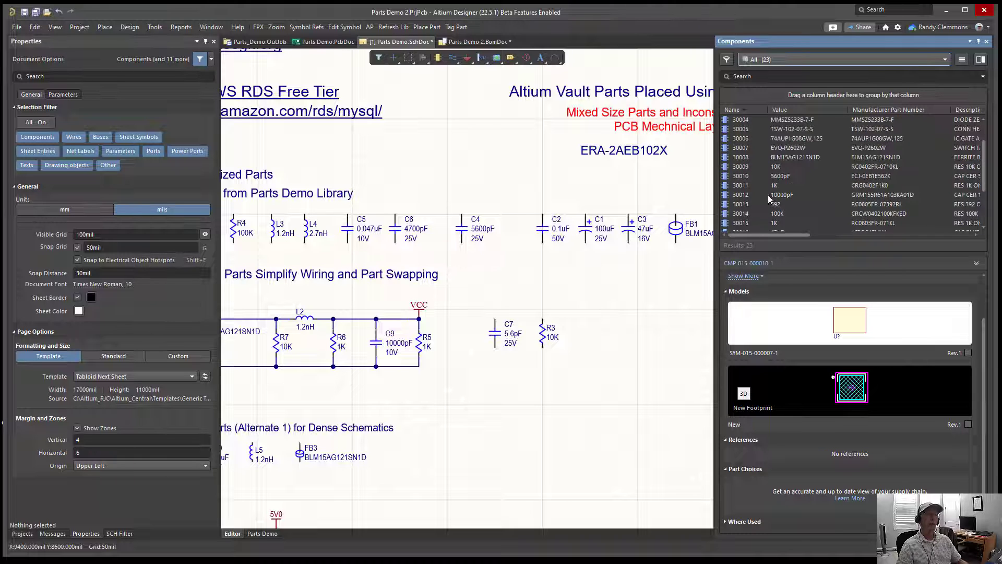
# Step: Switch the component list to Parts_Demo.DbLib - Parts and place 10K resistor 30009 below C7 at about 4550mil, 4950mil
pyautogui.scroll(5, 768, 196)
pyautogui.click(765, 59)
pyautogui.click(766, 119)
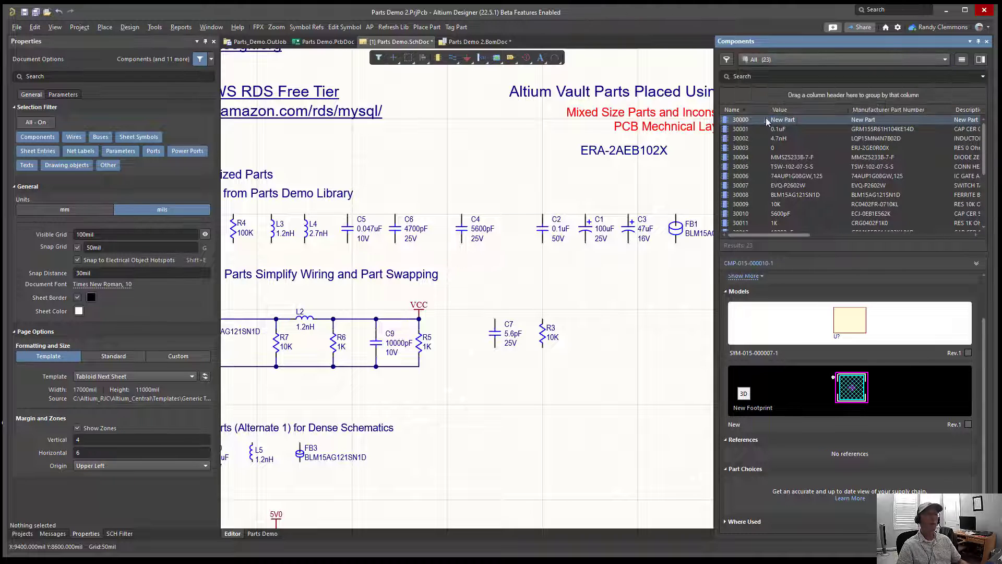
pyautogui.scroll(-4, 750, 184)
pyautogui.scroll(4, 751, 209)
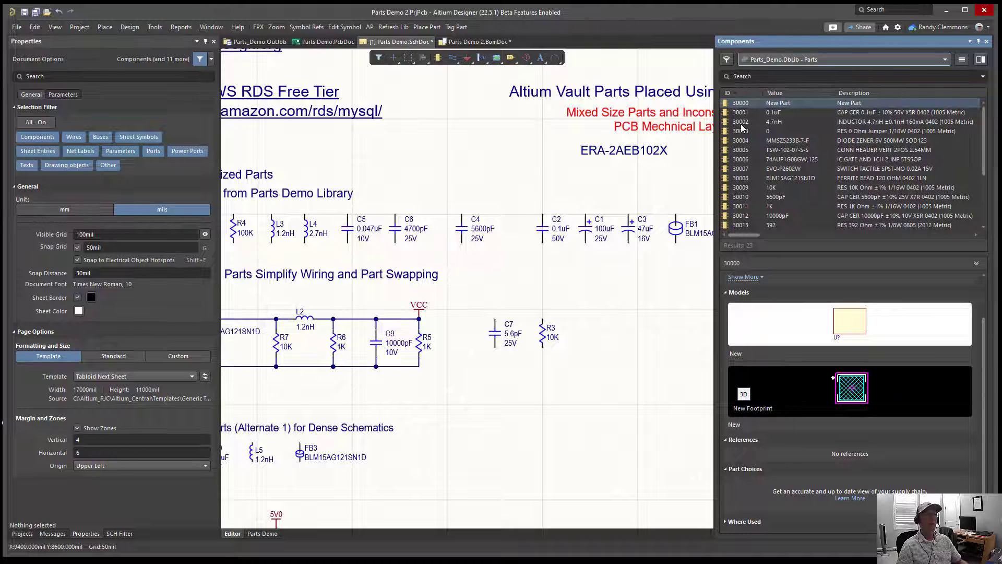
pyautogui.moveTo(738, 189); pyautogui.dragTo(500, 409)
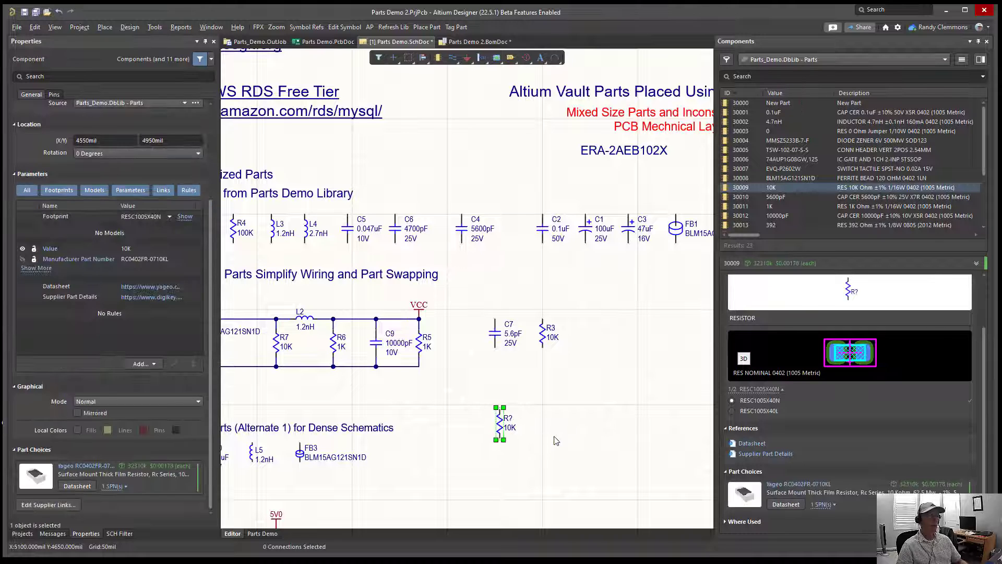
# Step: Switch the component list to All workspace components and place 10K resistor 30009 beside the first one, at about 4850mil, 4950mil
pyautogui.click(766, 61)
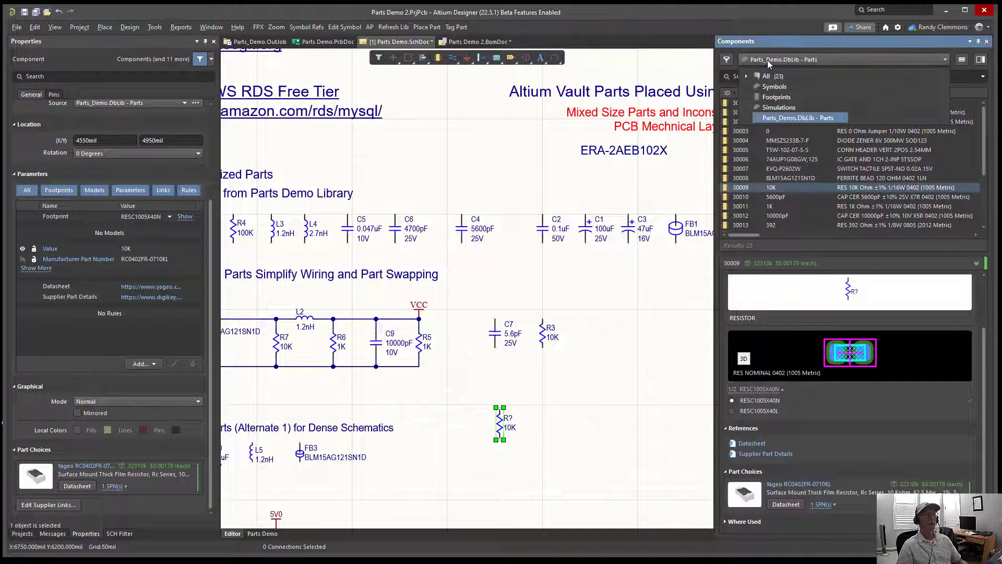
pyautogui.click(770, 74)
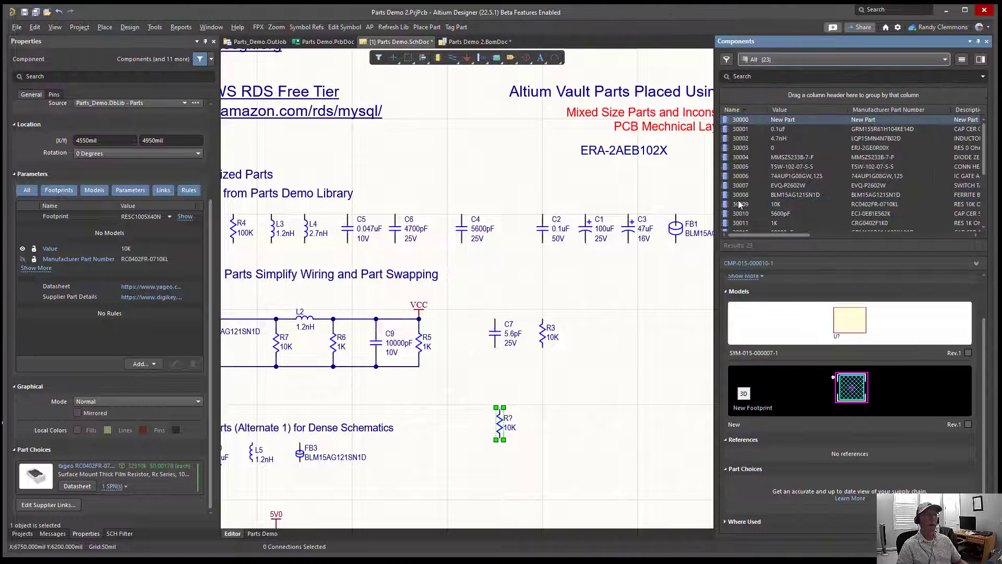
pyautogui.moveTo(732, 204); pyautogui.dragTo(535, 417)
pyautogui.keyDown('ctrl'); pyautogui.scroll(5, 533, 409); pyautogui.keyUp('ctrl')
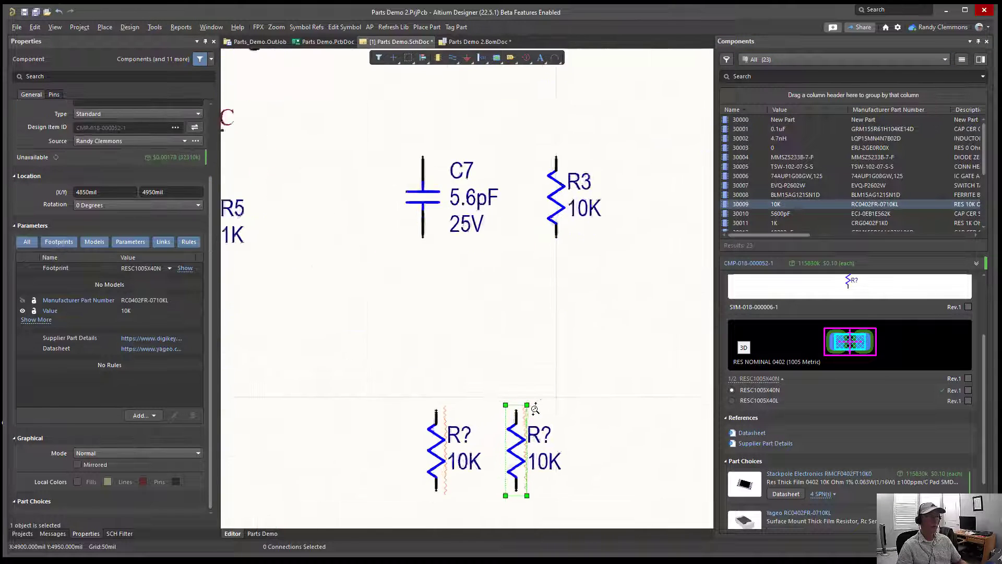
pyautogui.moveTo(489, 459); pyautogui.dragTo(590, 240, button='right')
pyautogui.keyDown('ctrl'); pyautogui.scroll(-3, 587, 246); pyautogui.keyUp('ctrl')
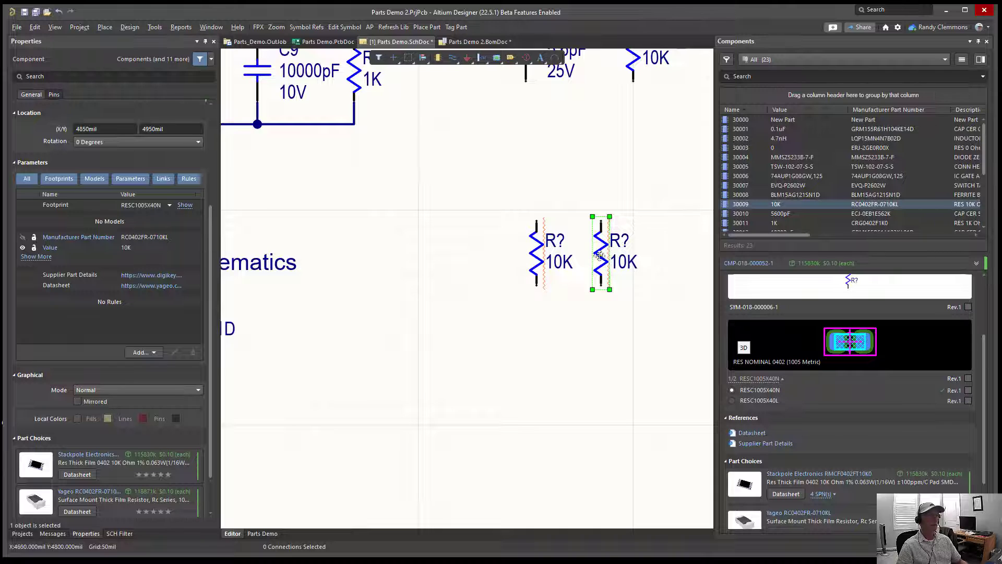
# Step: Compare the part choices and parameters of the database-library resistor with those of the workspace resistor
pyautogui.click(534, 258)
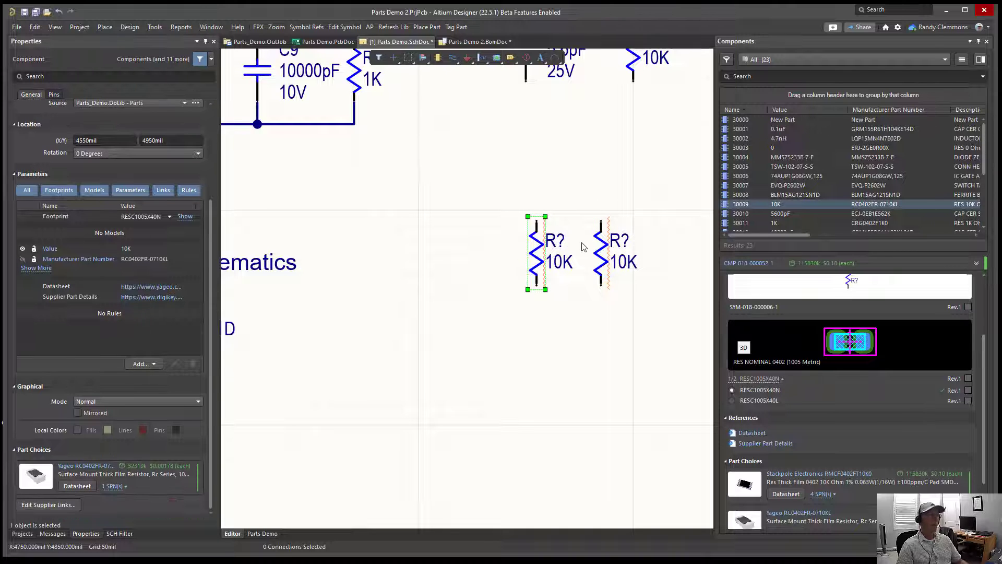
pyautogui.click(600, 264)
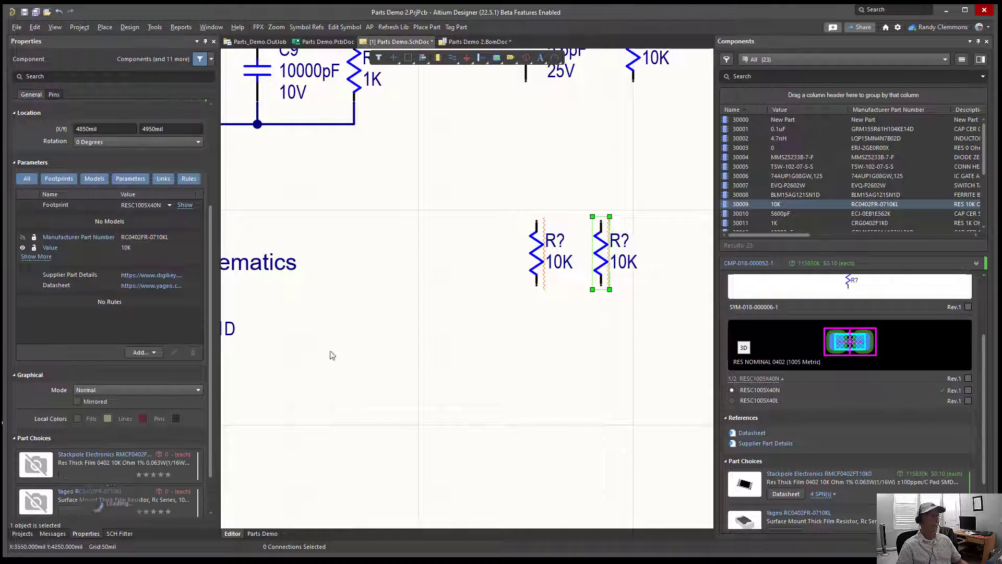
pyautogui.scroll(-2, 197, 376)
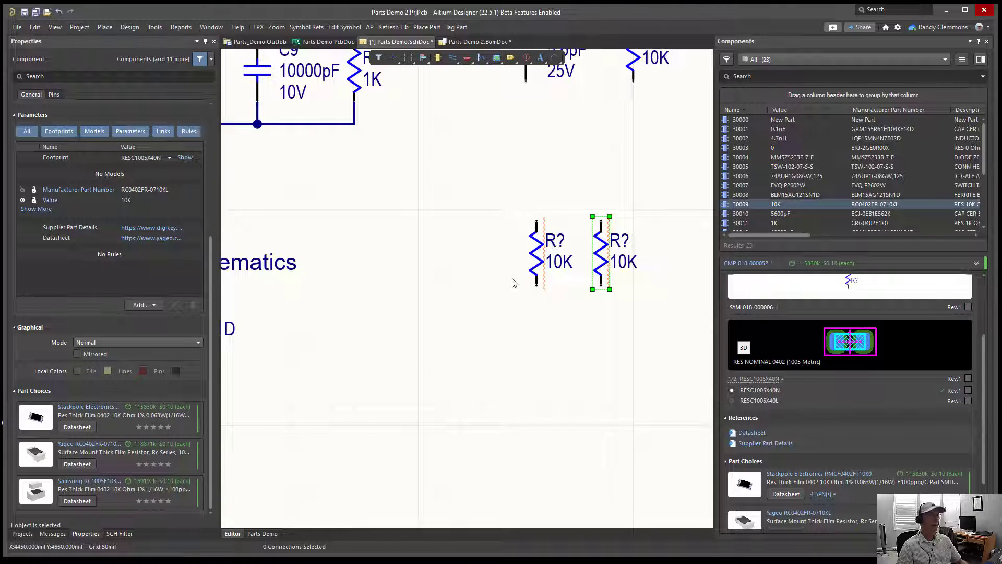
pyautogui.click(537, 262)
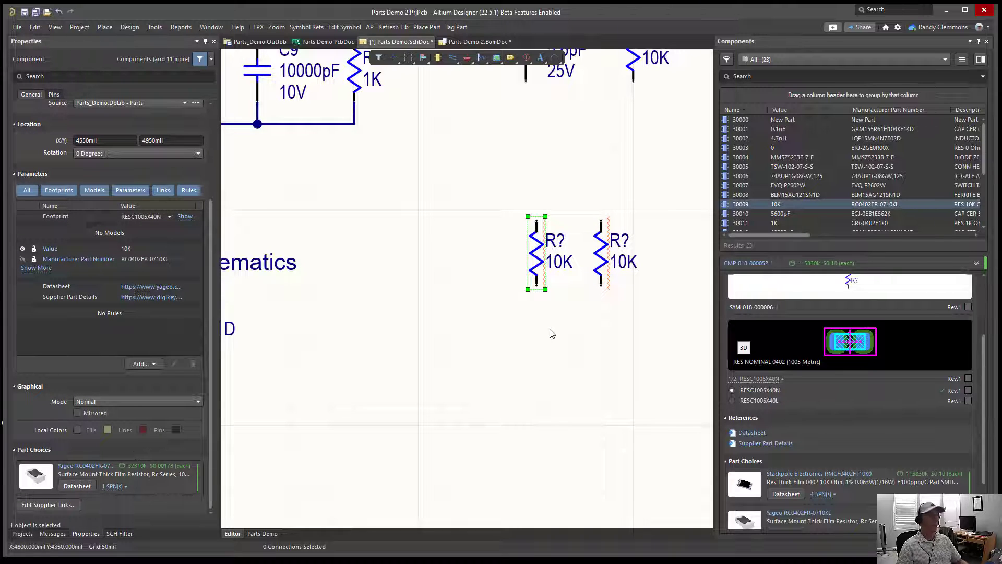
pyautogui.keyDown('ctrl'); pyautogui.scroll(-3, 502, 320); pyautogui.keyUp('ctrl')
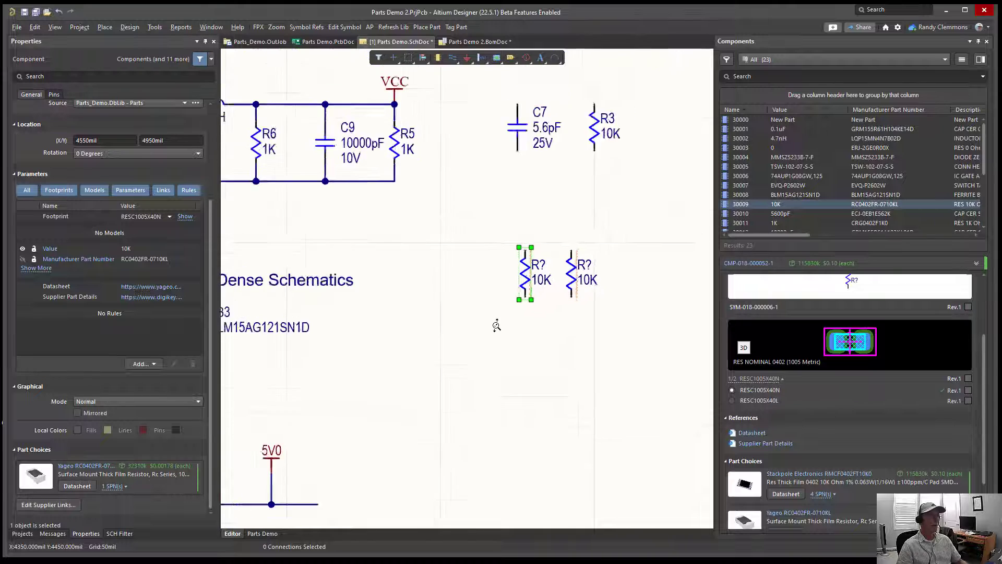
pyautogui.keyDown('ctrl'); pyautogui.scroll(3, 498, 274); pyautogui.keyUp('ctrl')
pyautogui.keyDown('ctrl'); pyautogui.scroll(-2, 434, 284); pyautogui.keyUp('ctrl')
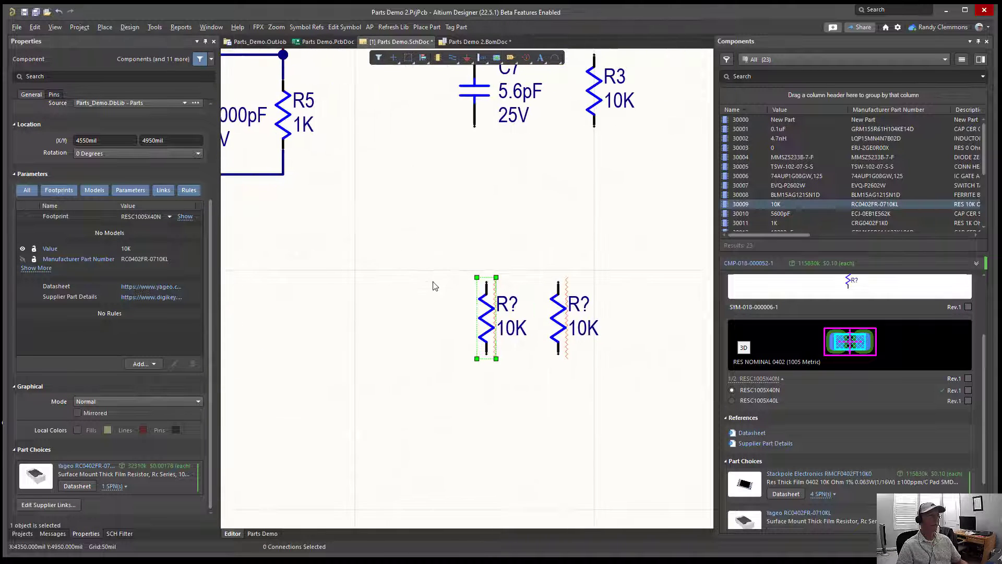
# Step: Reposition C7 and the two new 10K resistors, with the database-library one at 4500mil, 5000mil and the workspace one directly below R3
pyautogui.click(470, 285)
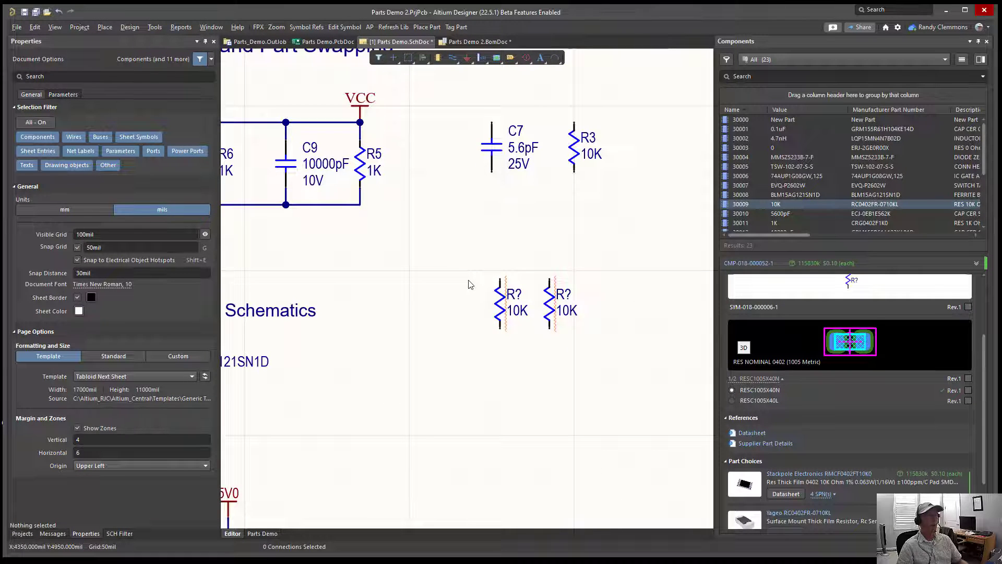
pyautogui.moveTo(501, 296); pyautogui.dragTo(490, 277)
pyautogui.moveTo(491, 125); pyautogui.dragTo(486, 124)
pyautogui.moveTo(549, 283); pyautogui.dragTo(574, 276)
pyautogui.click(476, 303)
# Step: Check the supplier part choices of both repositioned 10K resistors, starting with the database-library one
pyautogui.click(491, 297)
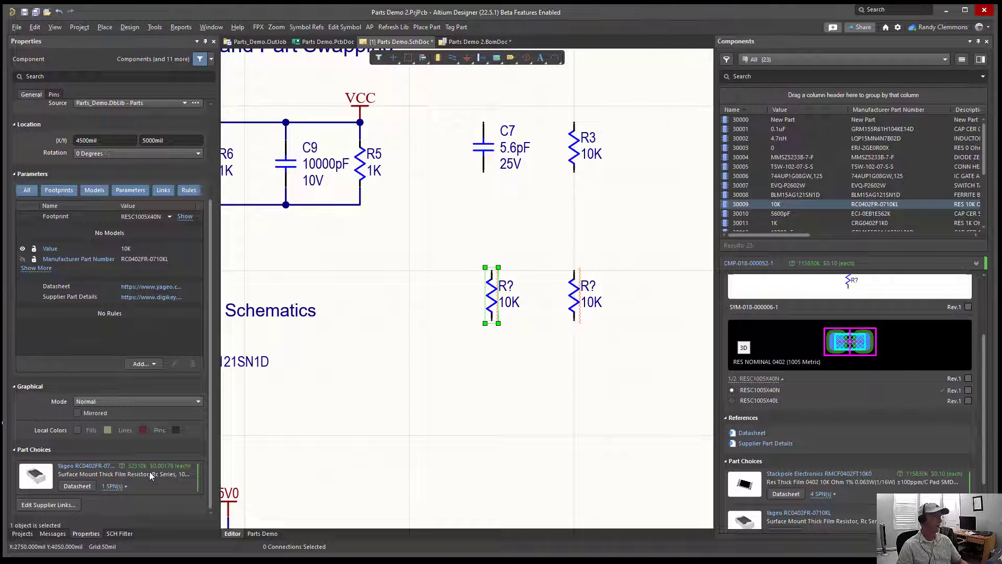
pyautogui.click(578, 296)
pyautogui.scroll(-2, 116, 478)
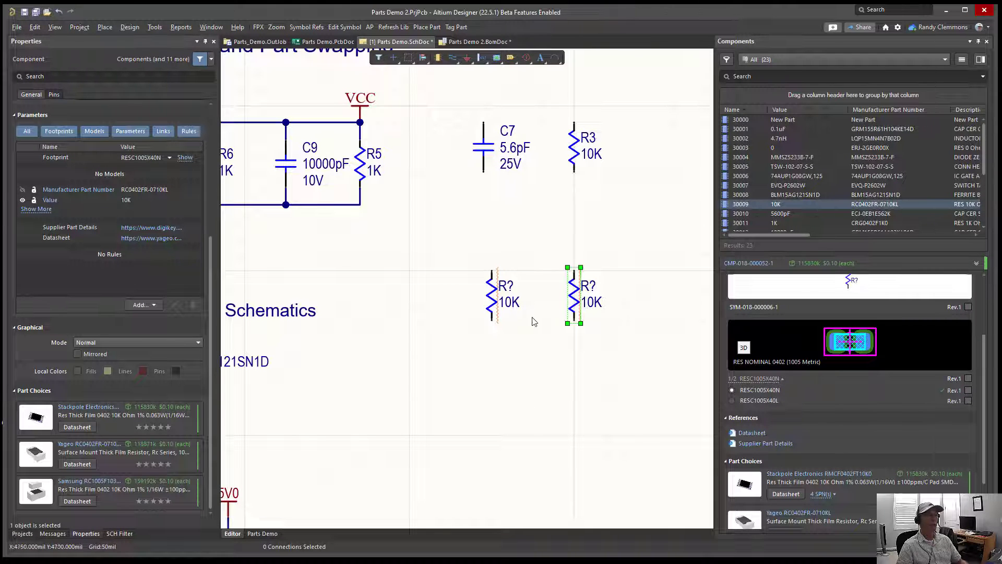
# Step: Open the database-library resistor's component properties, show all parameters sorted by name to examine the alternate manufacturers, and close them
pyautogui.doubleClick(490, 296)
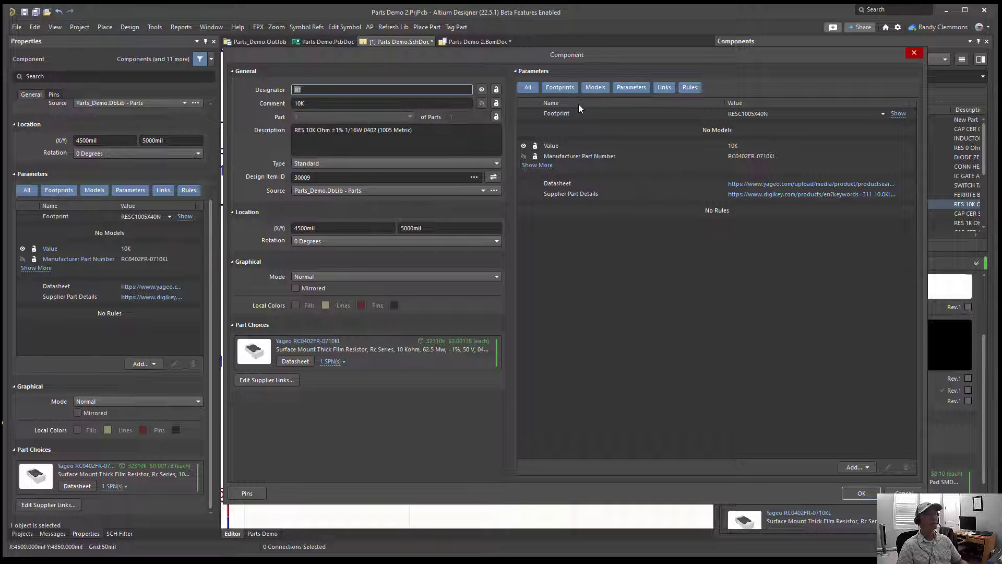
pyautogui.click(538, 165)
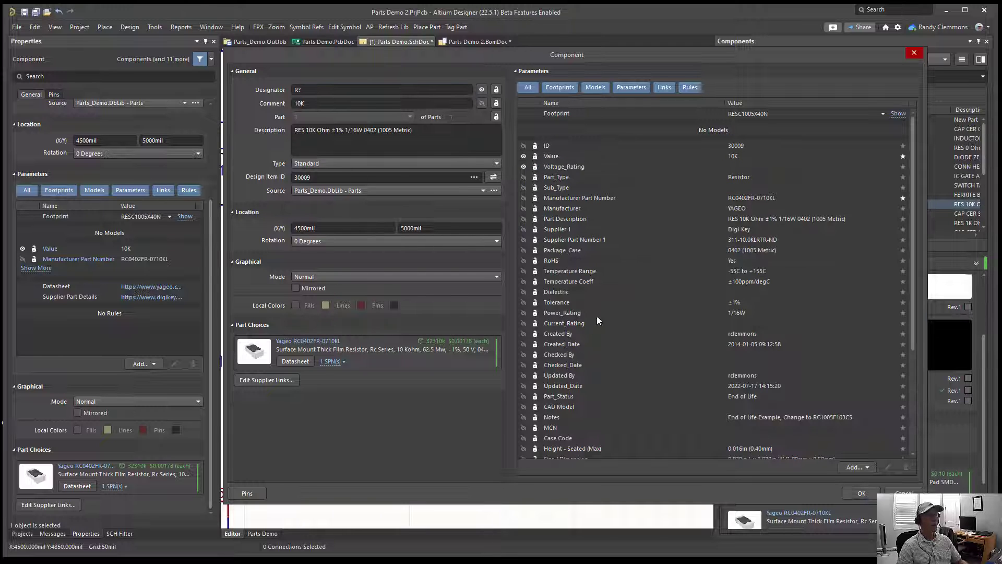
pyautogui.click(583, 102)
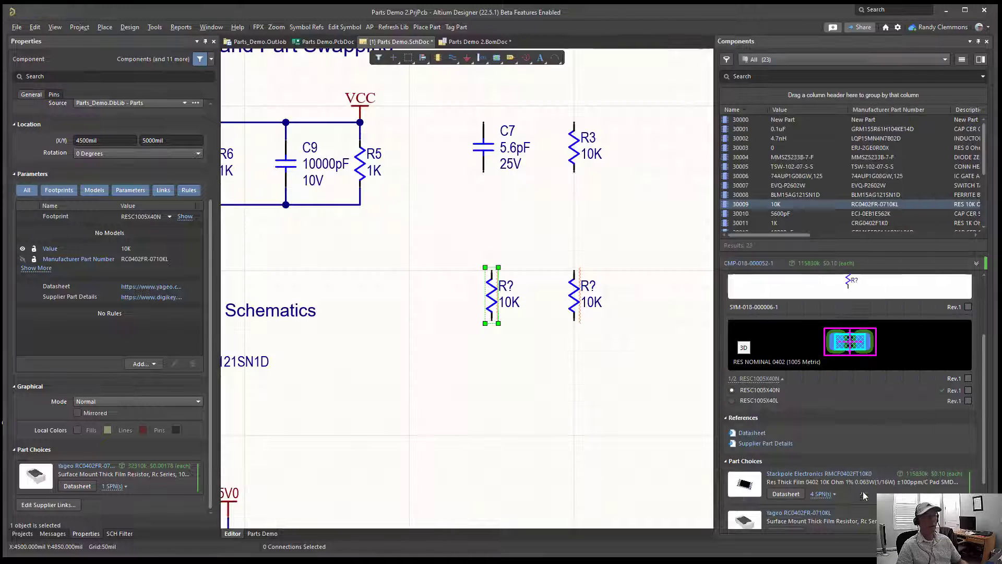
pyautogui.click(861, 493)
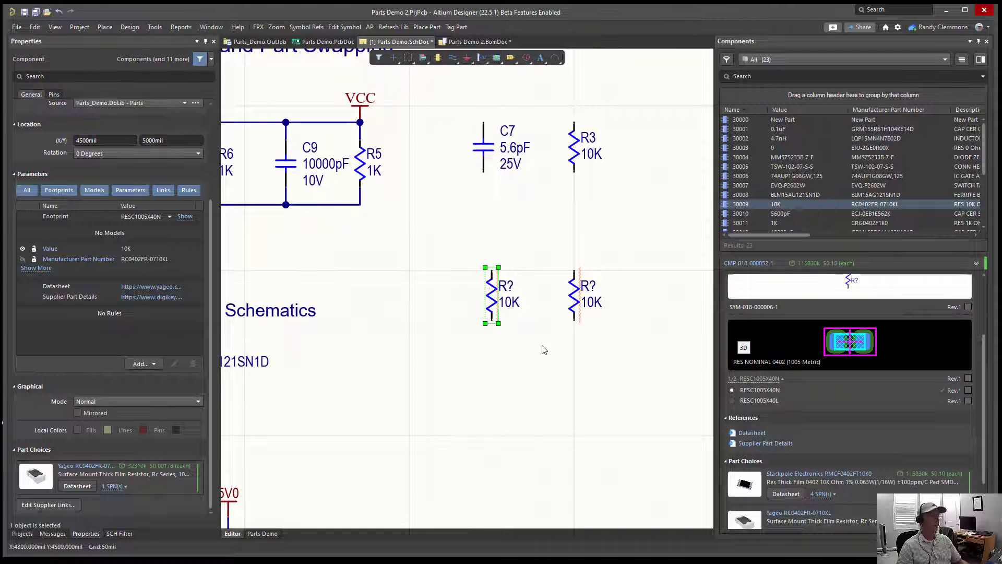
# Step: Review the full list of part choices for the workspace resistor below R3
pyautogui.click(576, 295)
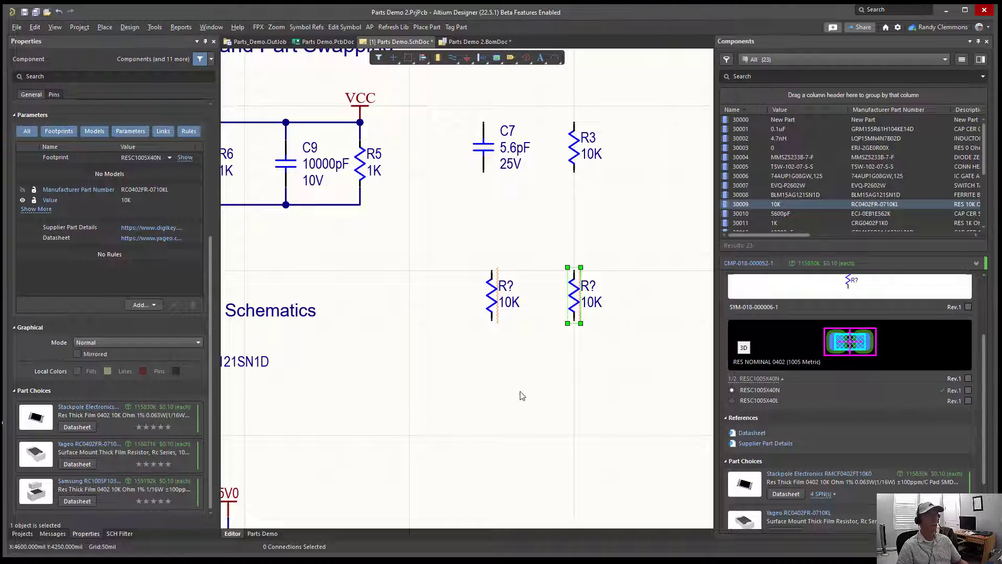
pyautogui.keyDown('ctrl'); pyautogui.scroll(-2, 618, 386); pyautogui.keyUp('ctrl')
pyautogui.keyDown('ctrl'); pyautogui.scroll(-3, 616, 388); pyautogui.keyUp('ctrl')
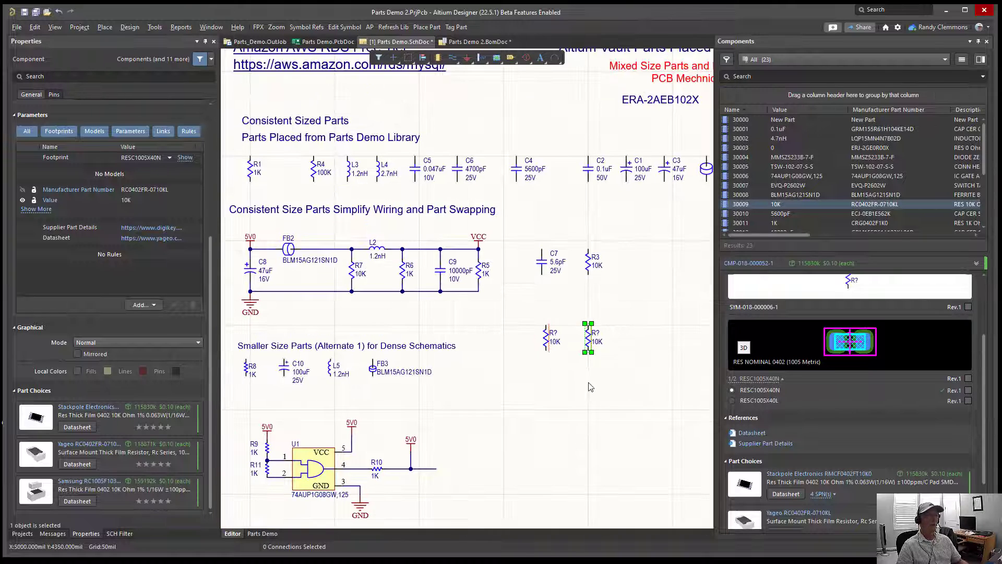
pyautogui.moveTo(562, 351); pyautogui.dragTo(464, 340, button='right')
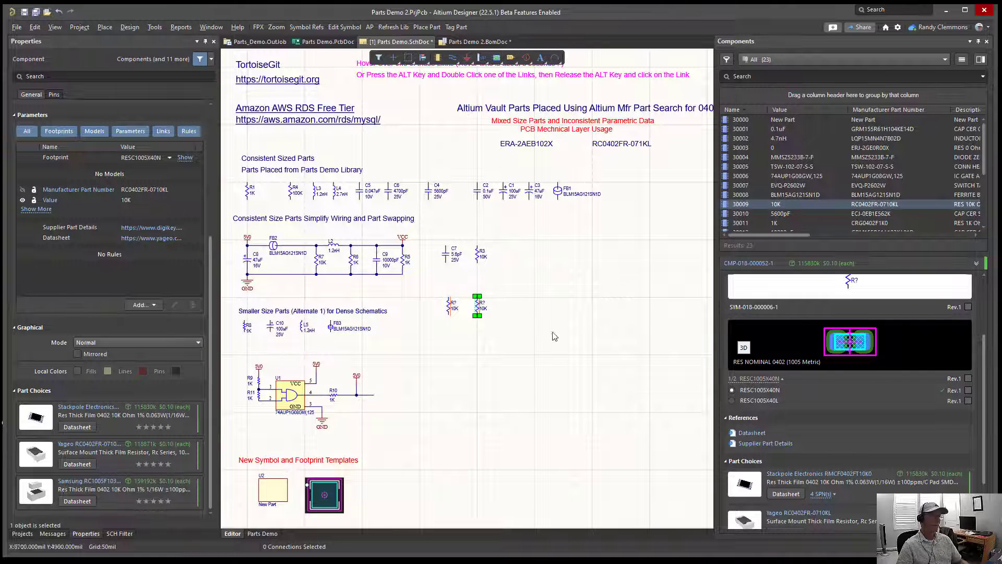
# Step: Switch to the Parts database, review the alternate part numbers and manufacturers of record 30009, and return to the Altium schematic
pyautogui.click(206, 562)
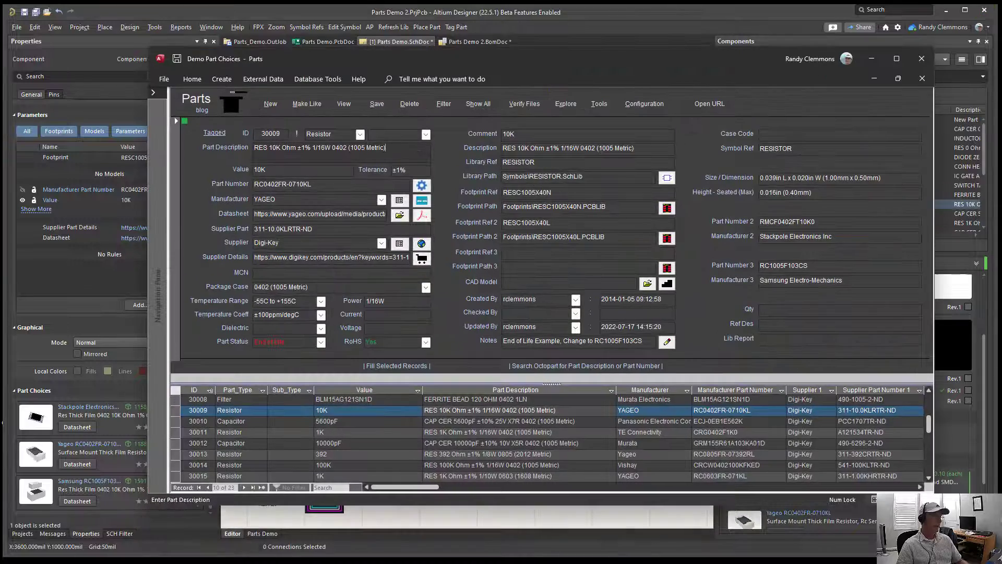
pyautogui.moveTo(371, 58); pyautogui.dragTo(351, 83)
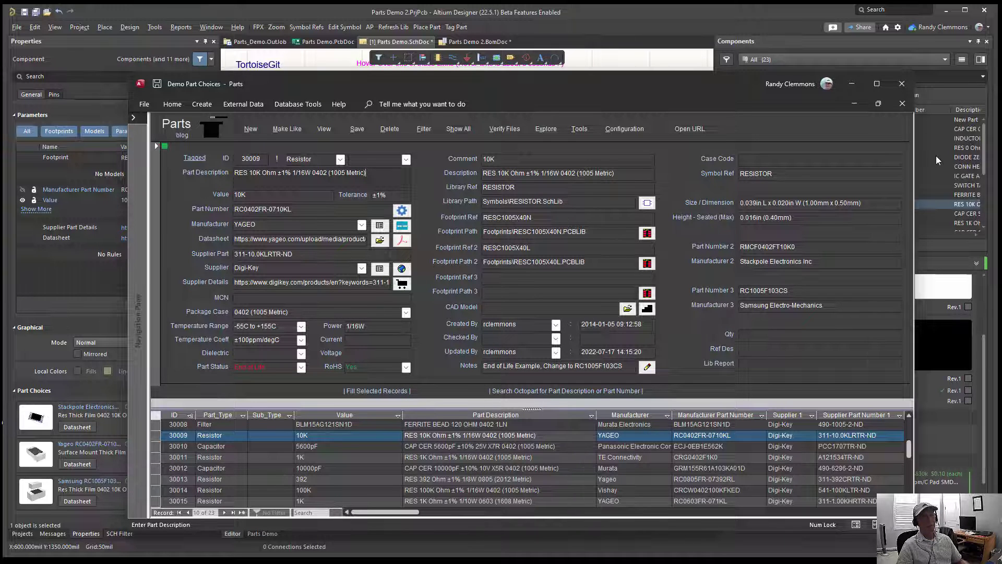
pyautogui.click(851, 84)
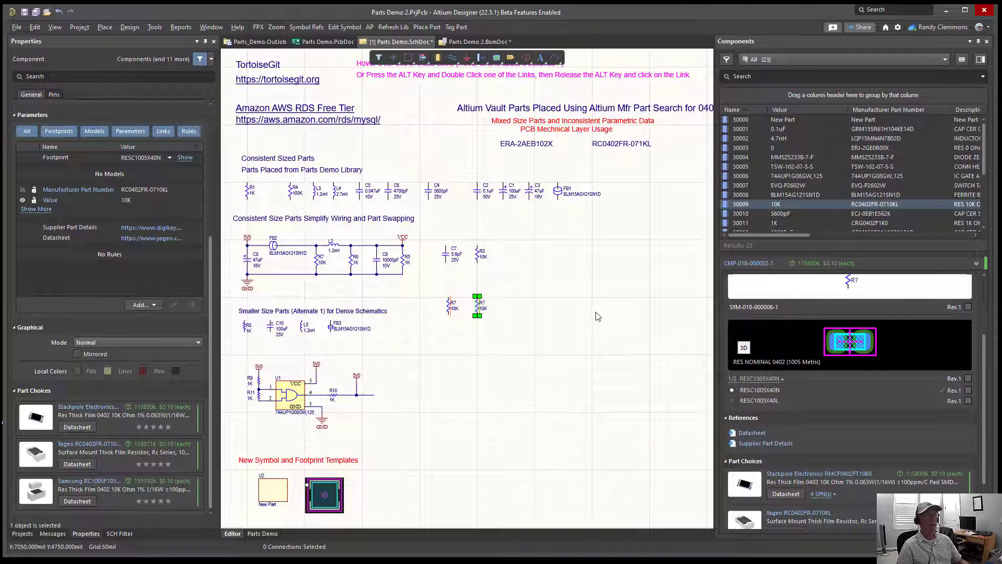
pyautogui.click(590, 309)
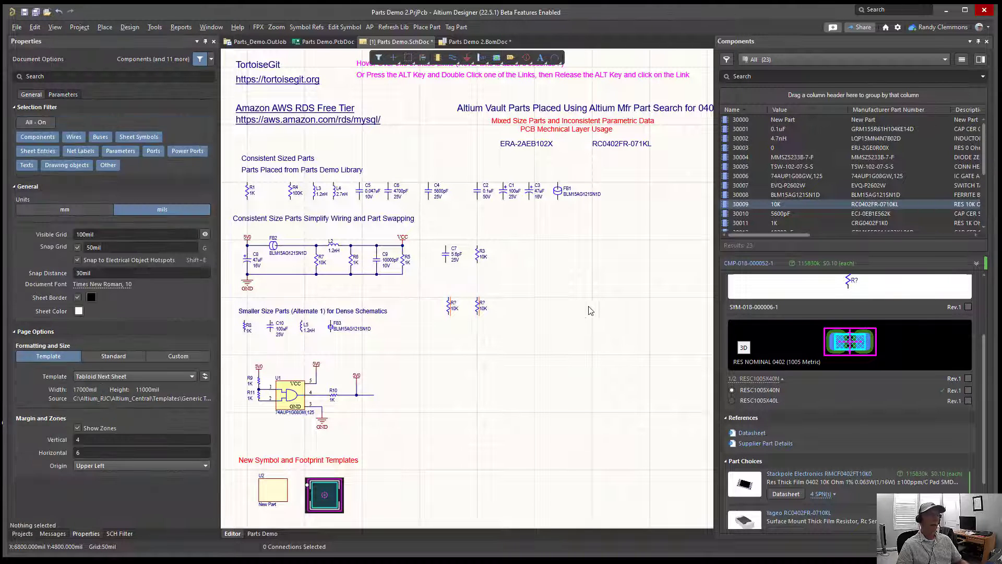